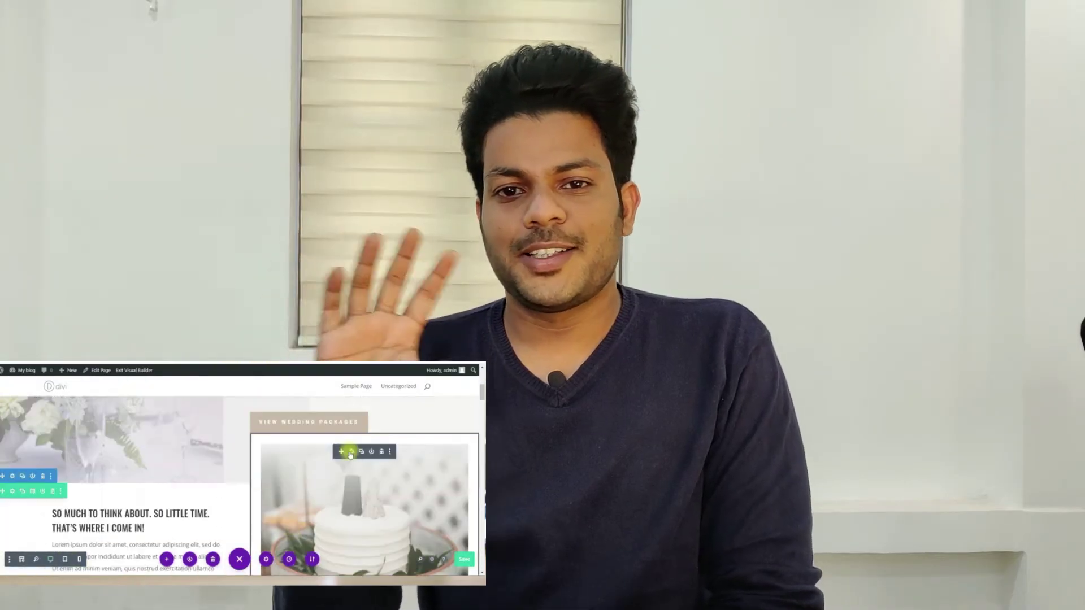
{"action": "left_click", "coordinate": [351, 452]}
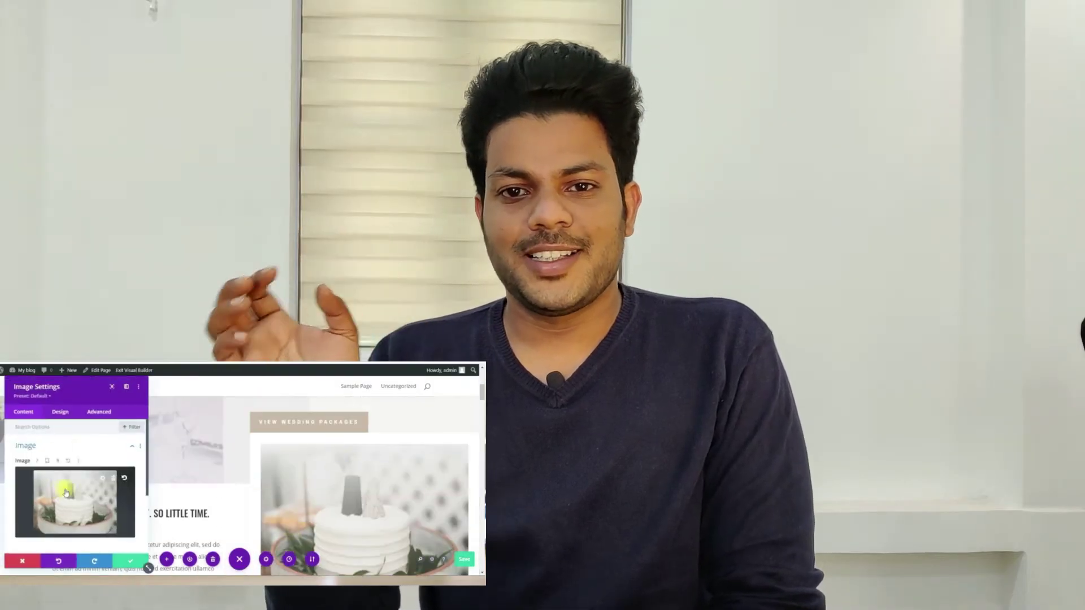
{"action": "left_click", "coordinate": [60, 496]}
{"action": "left_click", "coordinate": [283, 487]}
{"action": "left_click", "coordinate": [461, 377]}
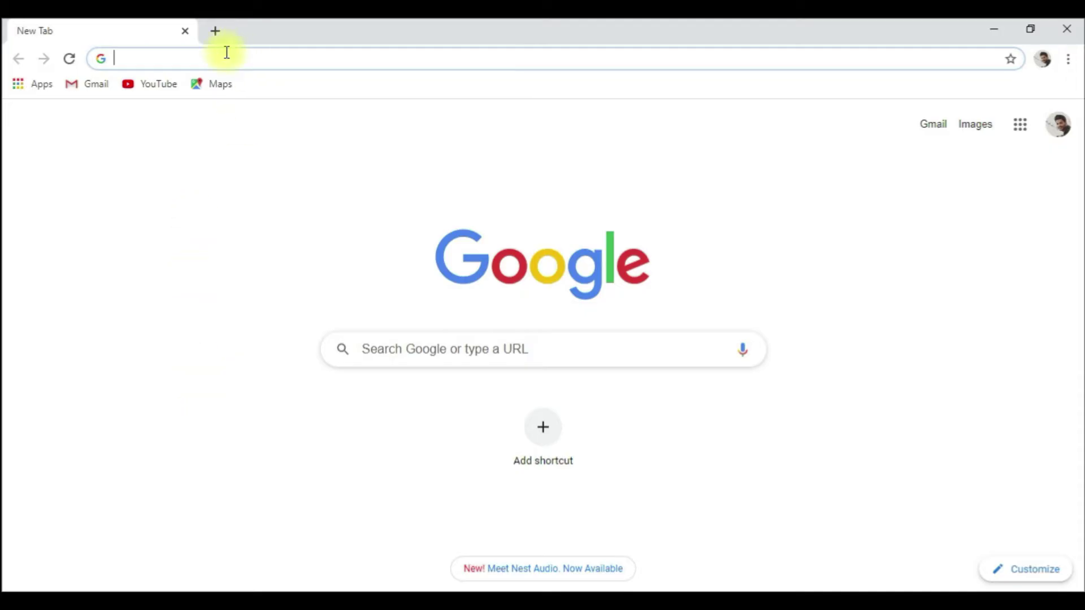
Open mehfilwedding.com/wp-admin and log in to the WordPress dashboard with the prefilled credentials
{"action": "left_click", "coordinate": [212, 66]}
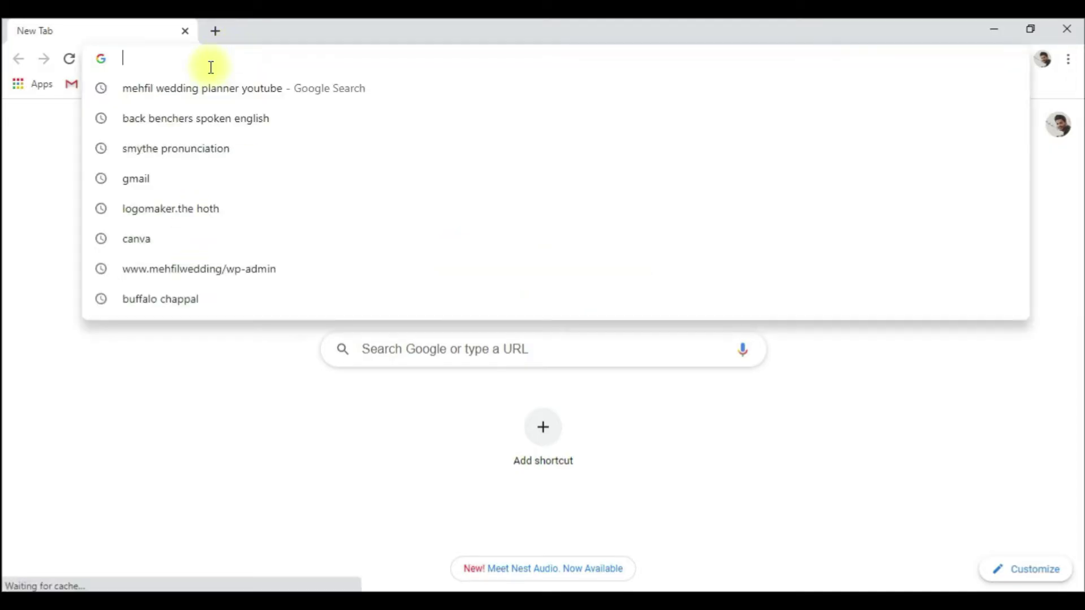
{"action": "type", "text": "mehfil"}
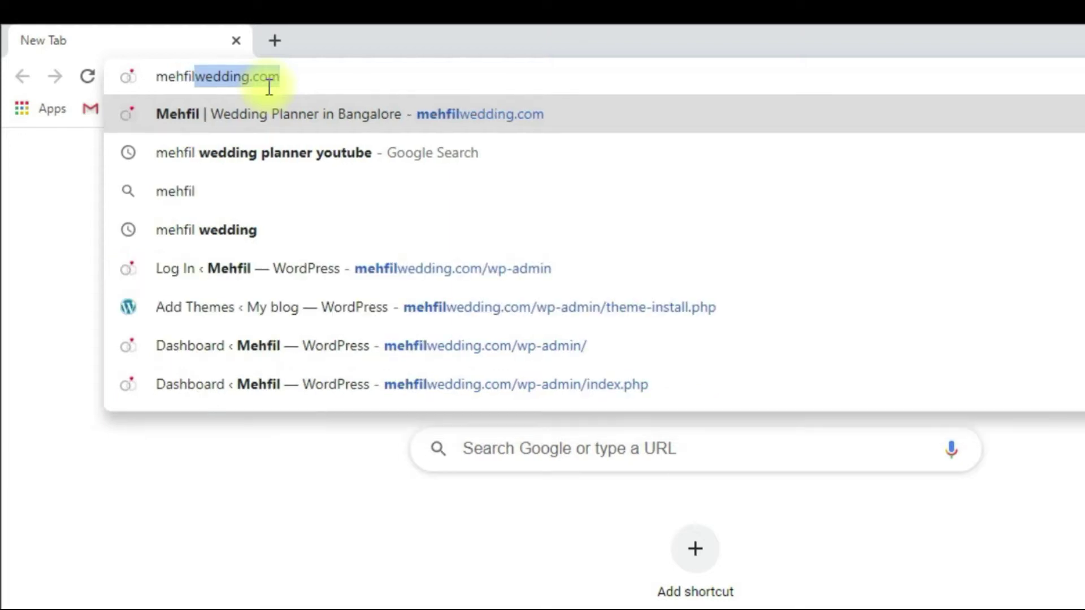
{"action": "type", "text": "wedding.com"}
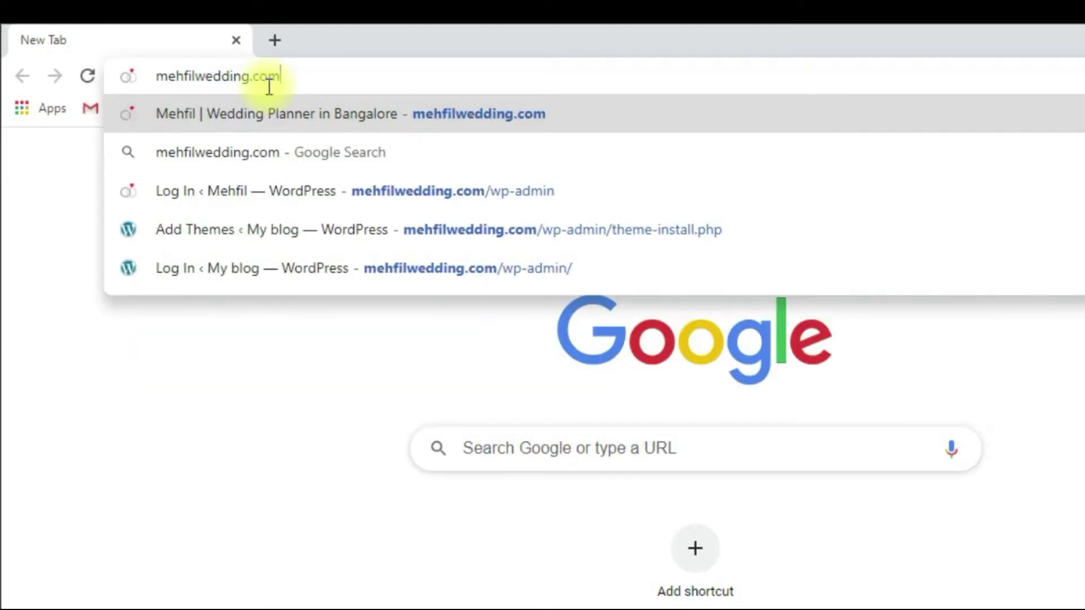
{"action": "type", "text": "/wp-admin"}
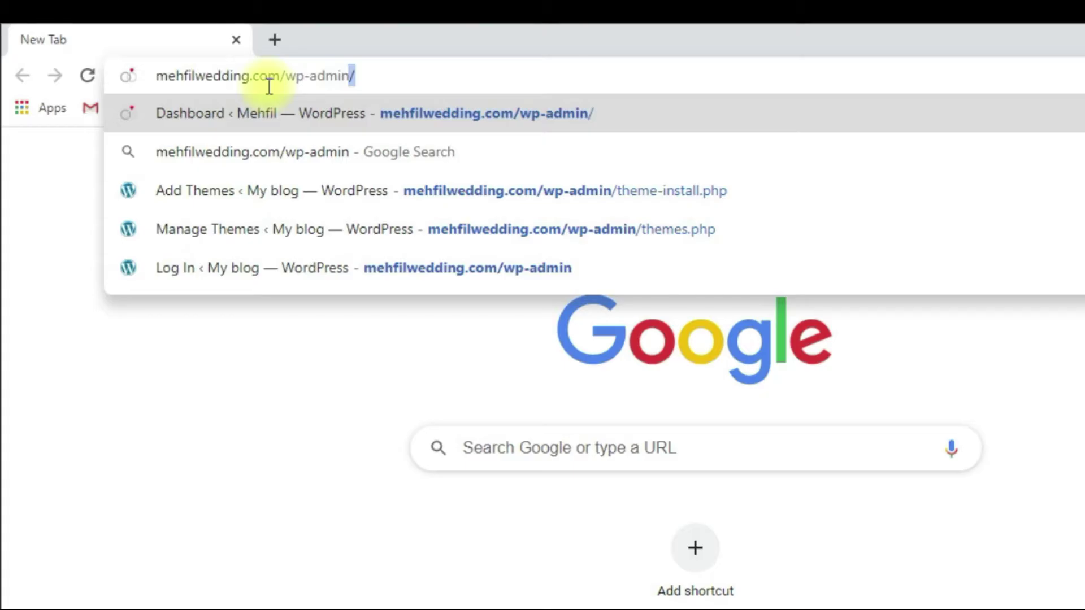
{"action": "key", "text": "Return"}
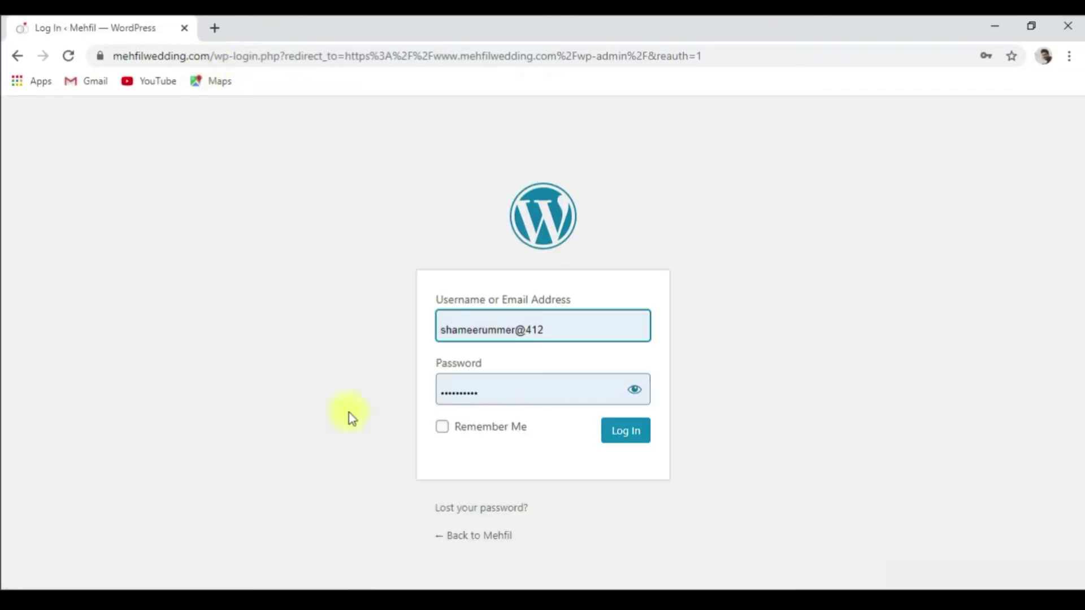
{"action": "left_click", "coordinate": [640, 439]}
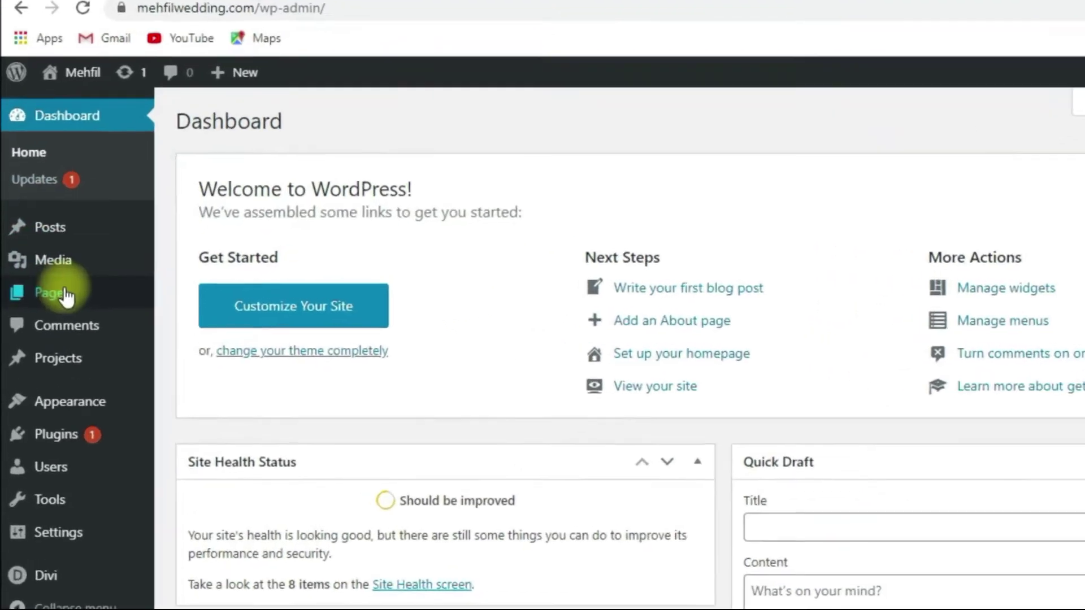
Create a new page titled Home with the Divi Builder and choose to start from a premade layout
{"action": "mouse_move", "coordinate": [55, 294]}
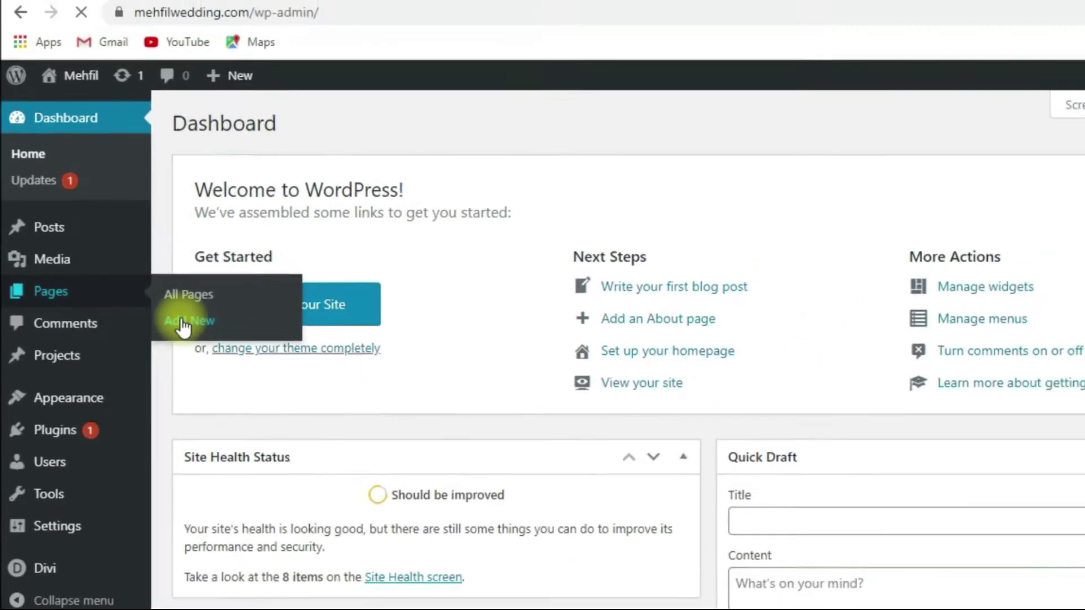
{"action": "left_click", "coordinate": [240, 333]}
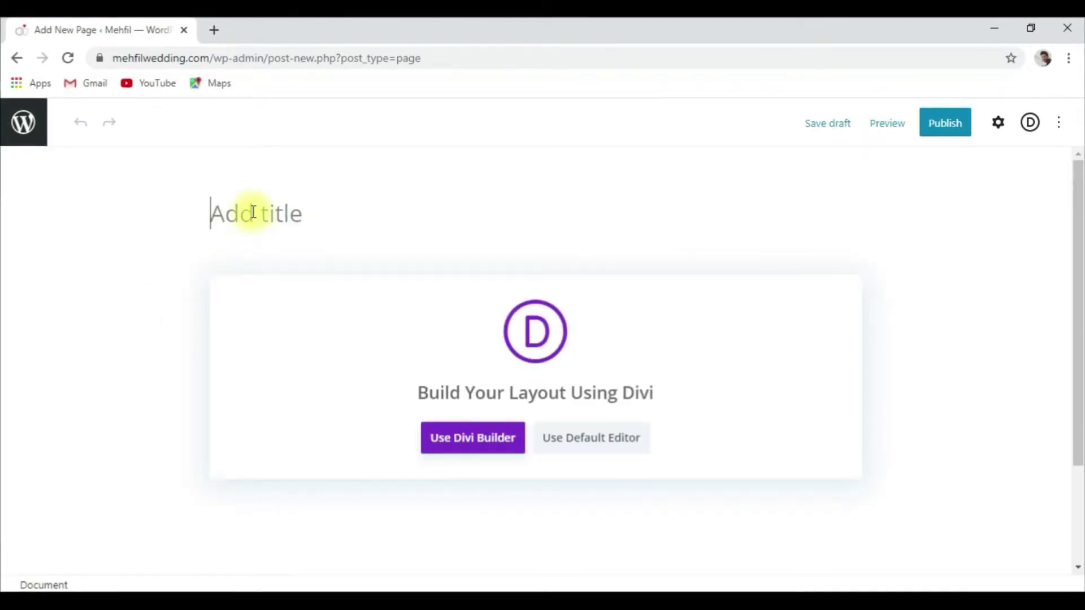
{"action": "type", "text": "Home"}
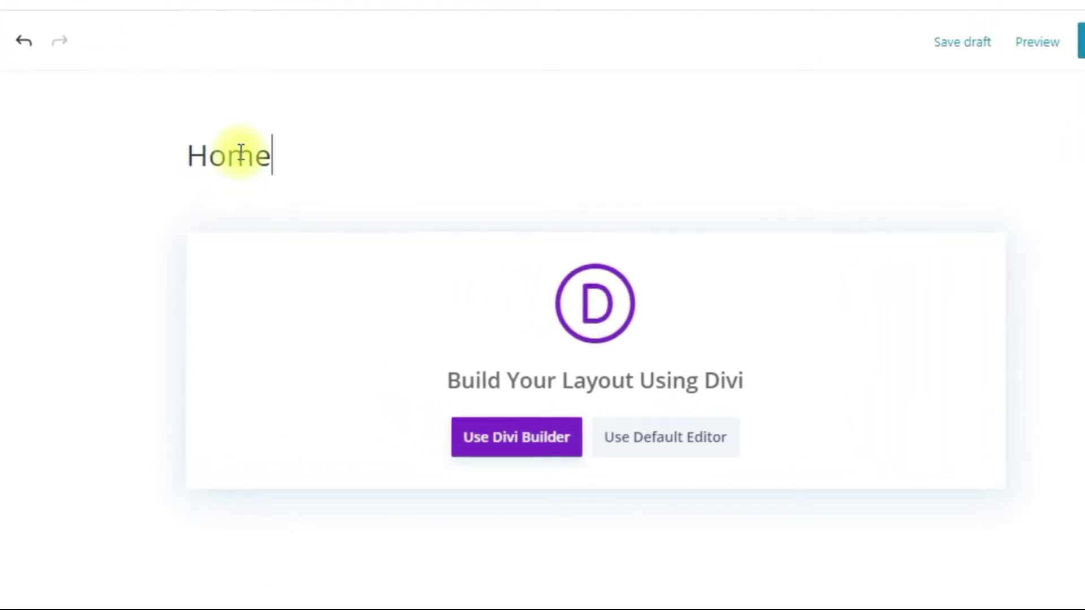
{"action": "left_click", "coordinate": [510, 443]}
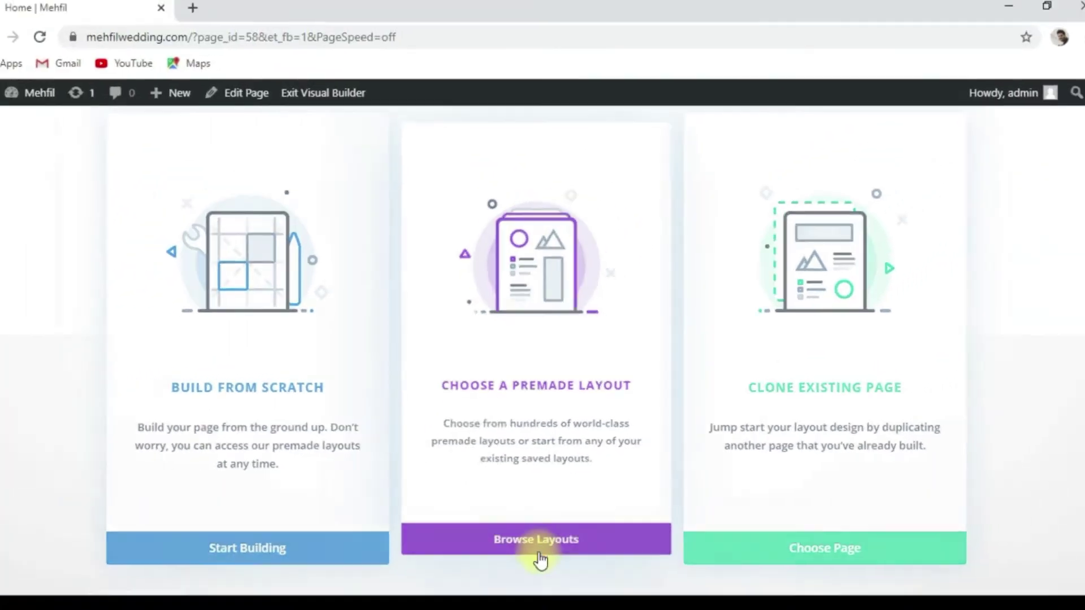
{"action": "left_click", "coordinate": [497, 576]}
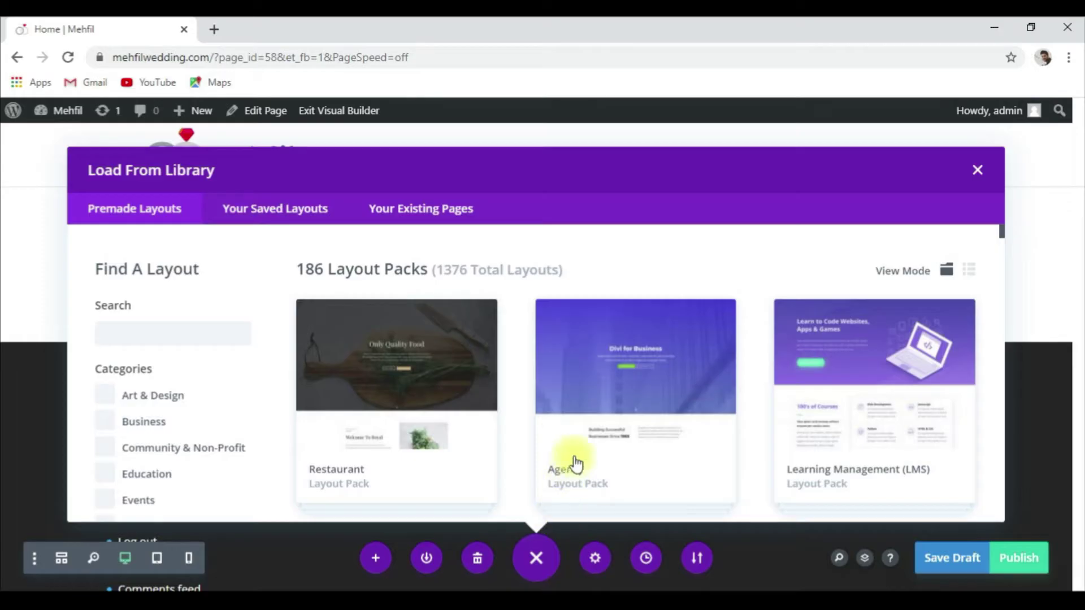
Look through the range of premade layout packs in the Divi library
{"action": "scroll", "coordinate": [586, 407], "scroll_direction": "down", "scroll_amount": 5}
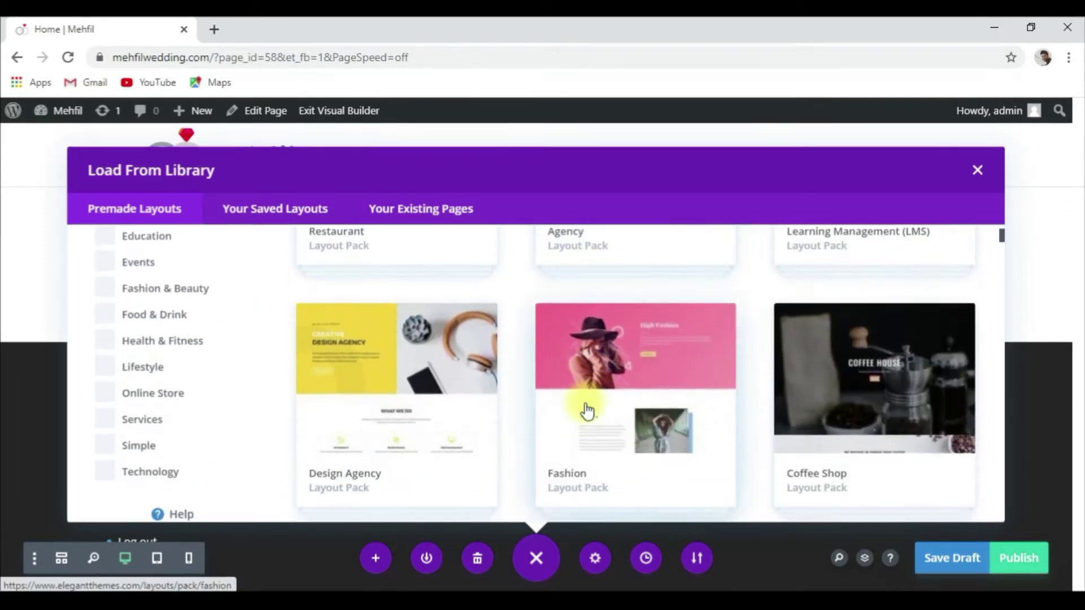
{"action": "scroll", "coordinate": [587, 415], "scroll_direction": "down", "scroll_amount": 10}
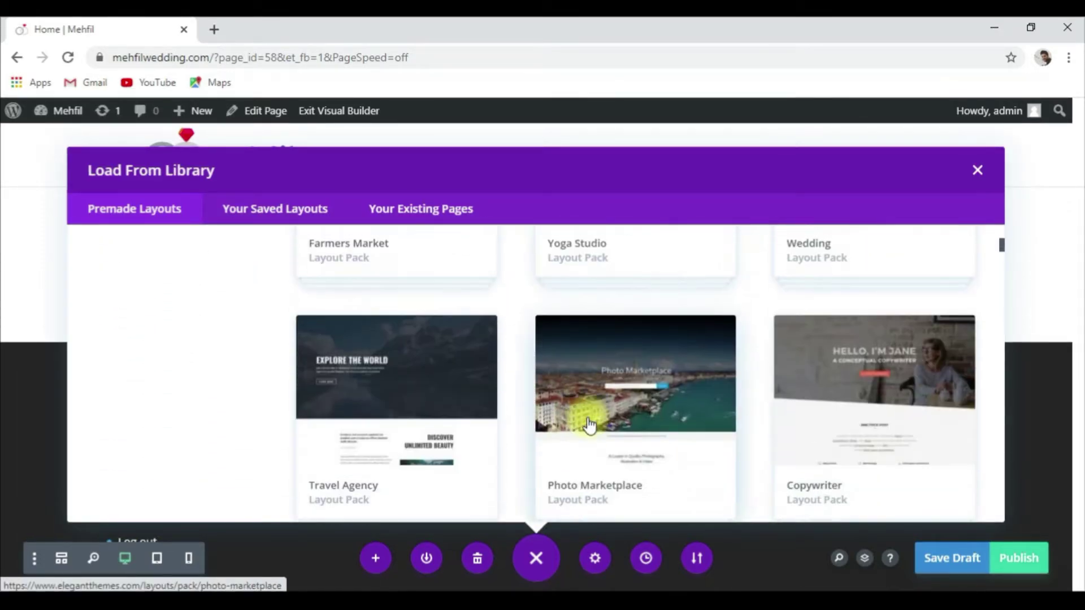
{"action": "scroll", "coordinate": [586, 427], "scroll_direction": "up", "scroll_amount": 10}
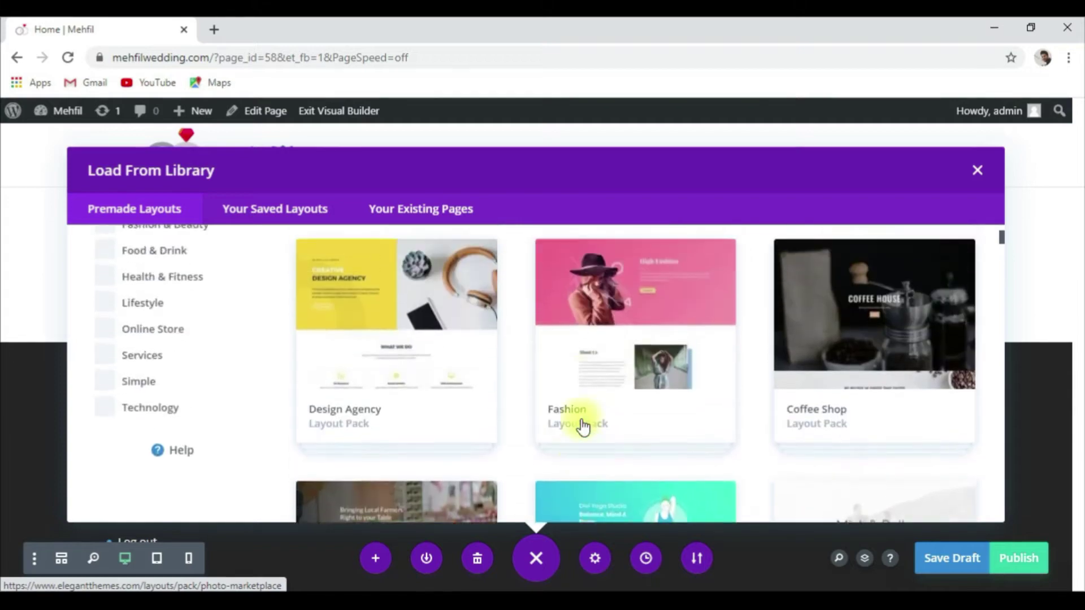
{"action": "scroll", "coordinate": [583, 427], "scroll_direction": "down", "scroll_amount": 20}
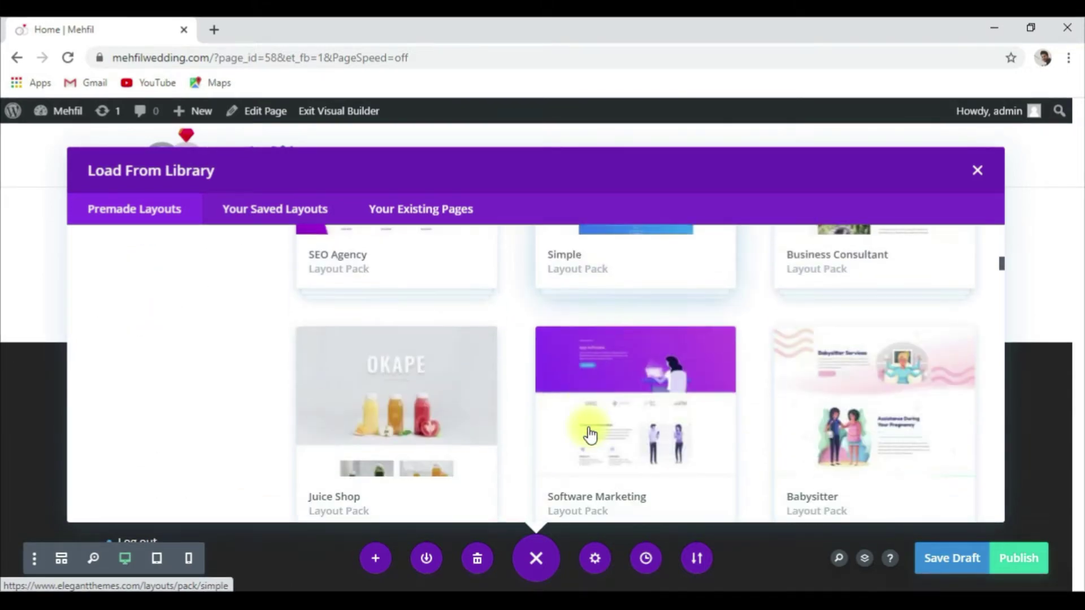
{"action": "scroll", "coordinate": [587, 434], "scroll_direction": "up", "scroll_amount": 20}
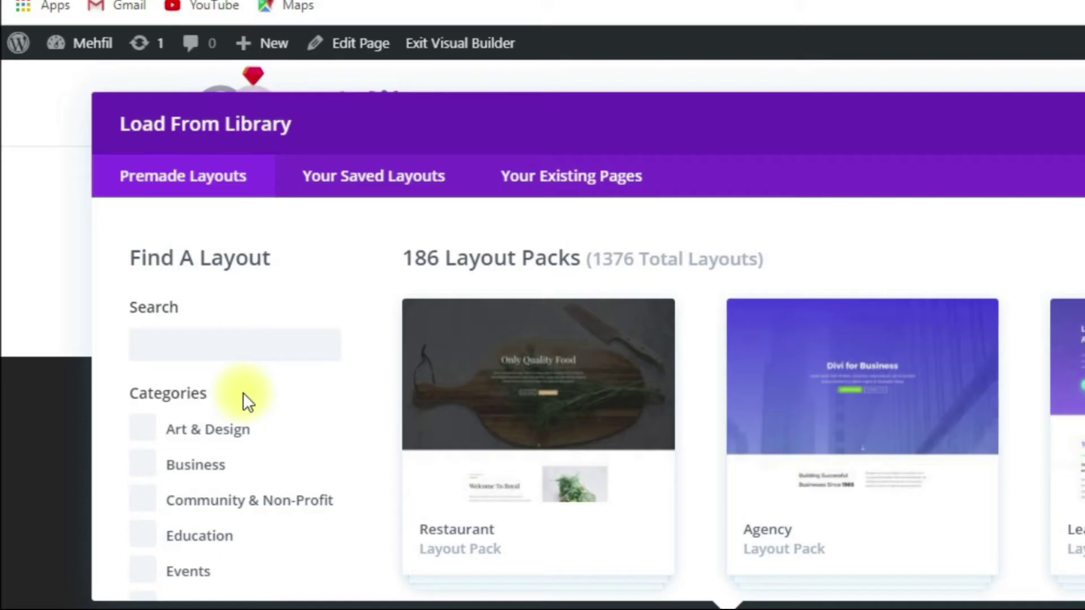
Filter the premade layout packs by the Food & Drink category, look through them, and clear the filter
{"action": "scroll", "coordinate": [279, 429], "scroll_direction": "down", "scroll_amount": 4}
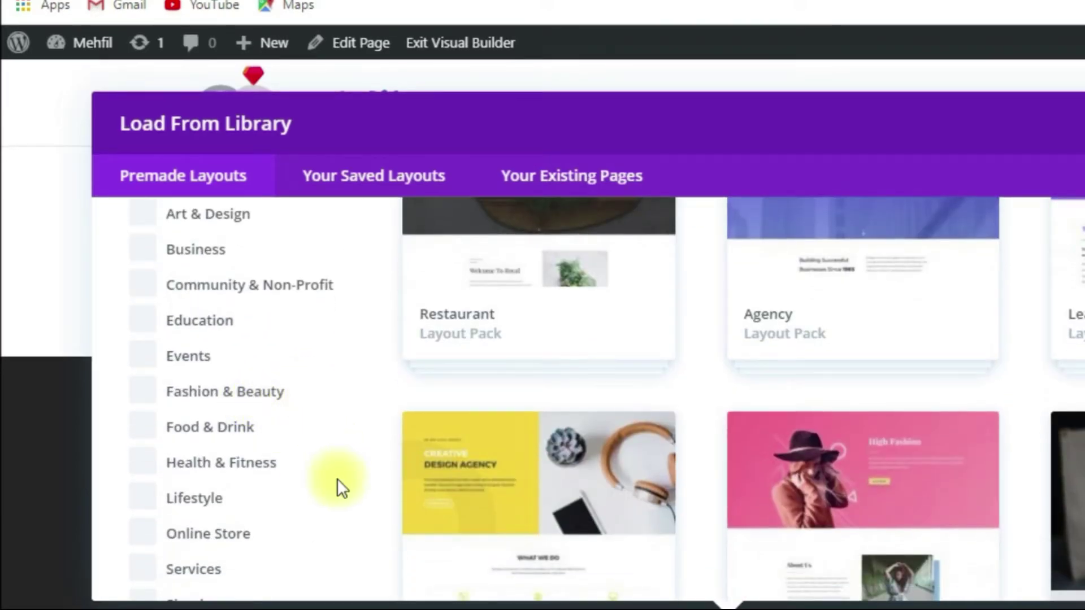
{"action": "left_click", "coordinate": [146, 432]}
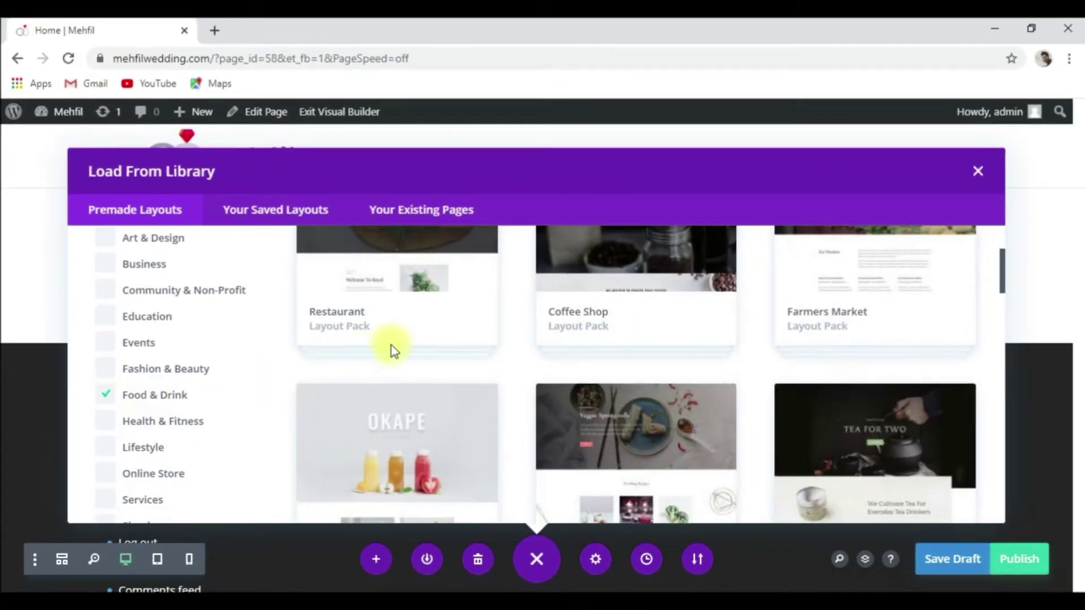
{"action": "scroll", "coordinate": [477, 352], "scroll_direction": "down", "scroll_amount": 10}
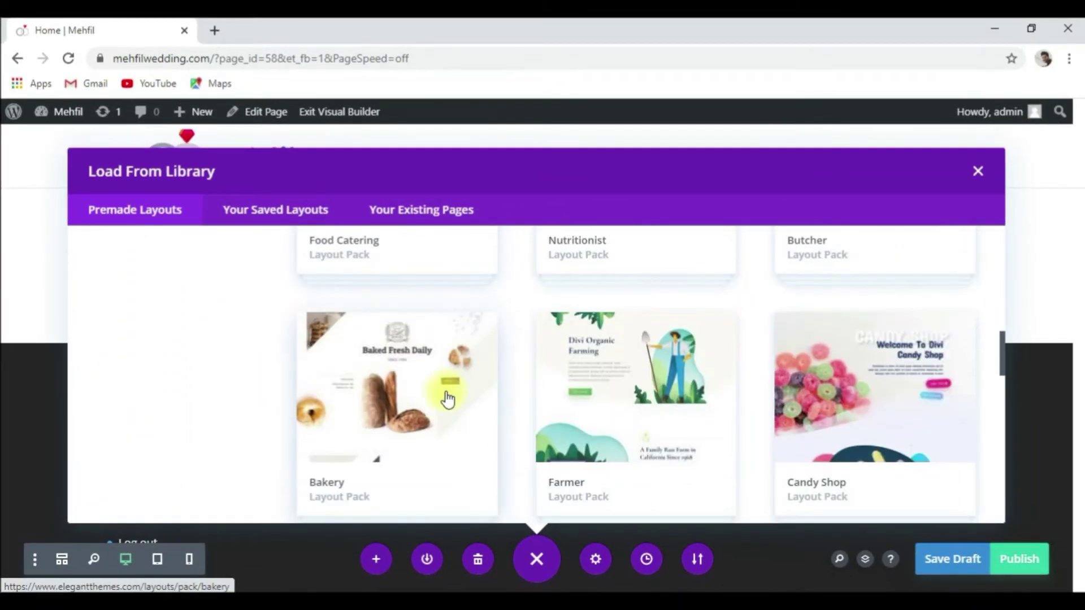
{"action": "scroll", "coordinate": [563, 364], "scroll_direction": "down", "scroll_amount": 8}
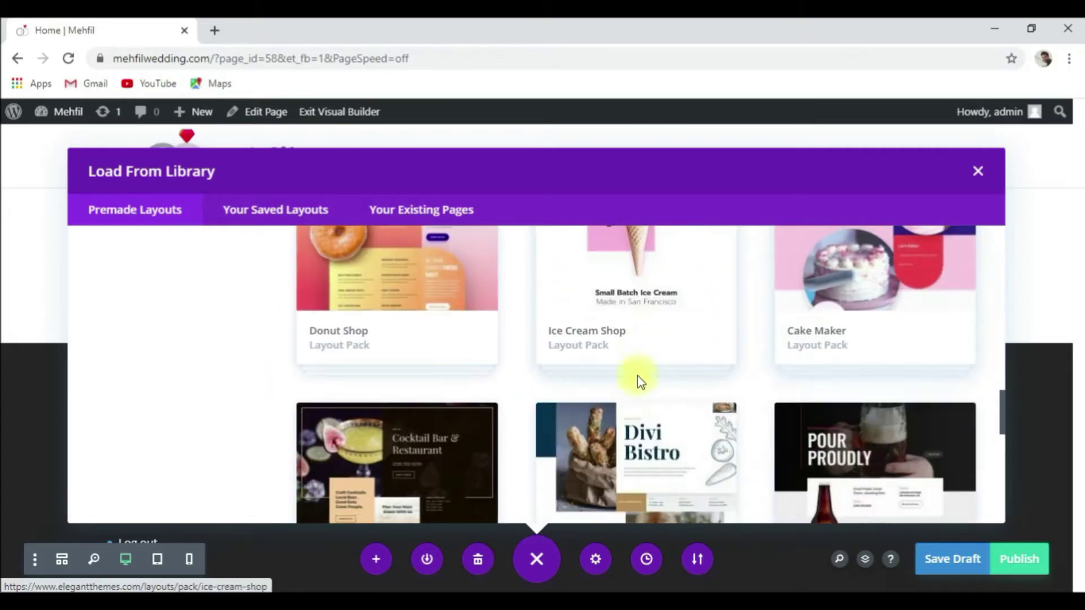
{"action": "scroll", "coordinate": [520, 419], "scroll_direction": "down", "scroll_amount": 6}
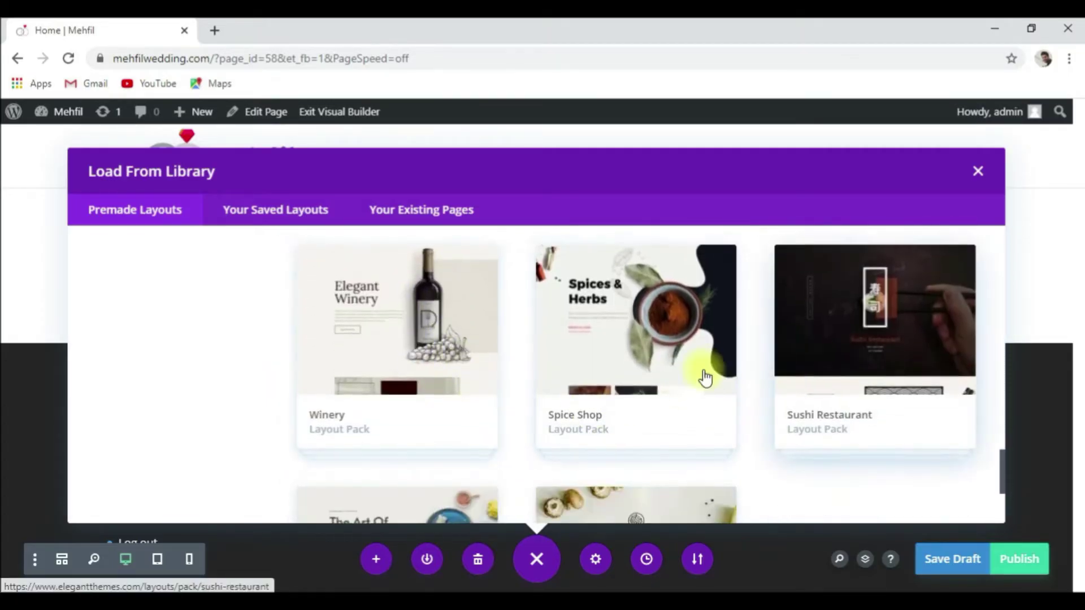
{"action": "scroll", "coordinate": [765, 363], "scroll_direction": "up", "scroll_amount": 4}
{"action": "scroll", "coordinate": [290, 434], "scroll_direction": "up", "scroll_amount": 15}
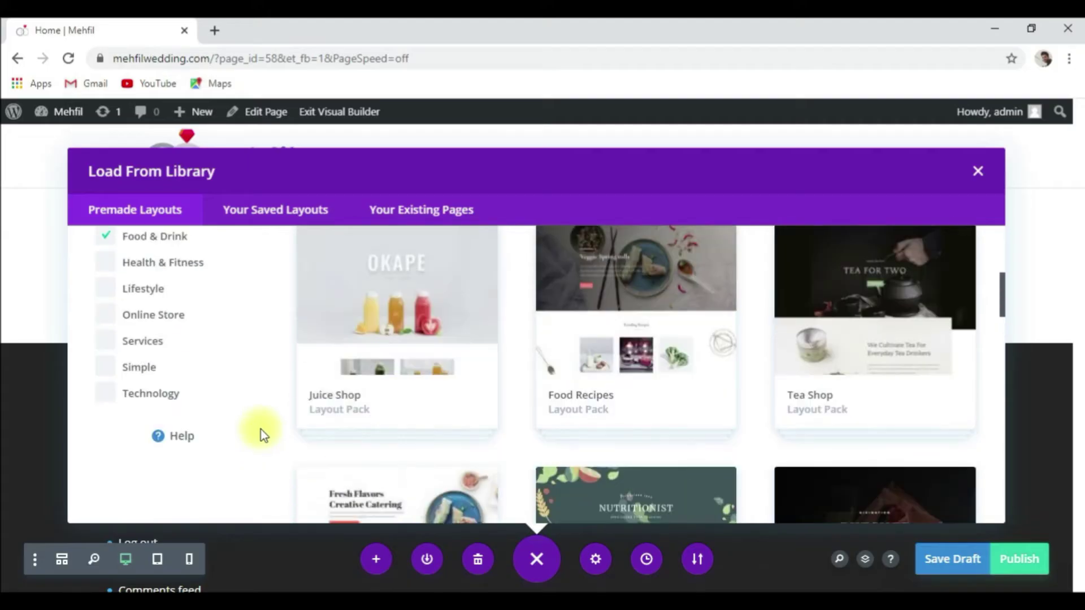
{"action": "left_click", "coordinate": [107, 396]}
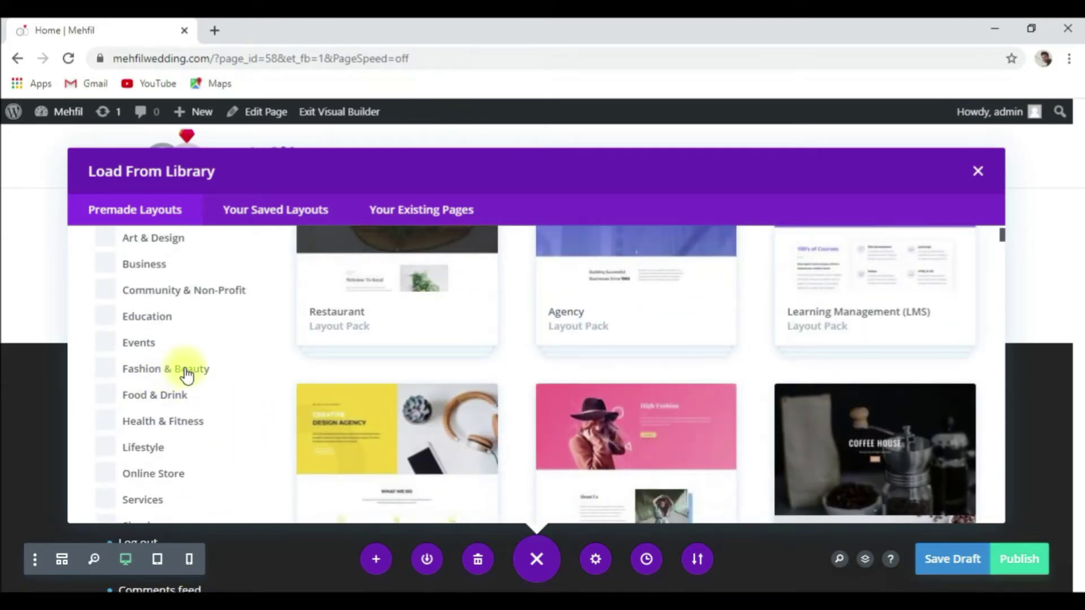
Search the premade layouts for "wedding planner" and open the details of the Wedding Planner Landing Page layout
{"action": "scroll", "coordinate": [193, 374], "scroll_direction": "up", "scroll_amount": 3}
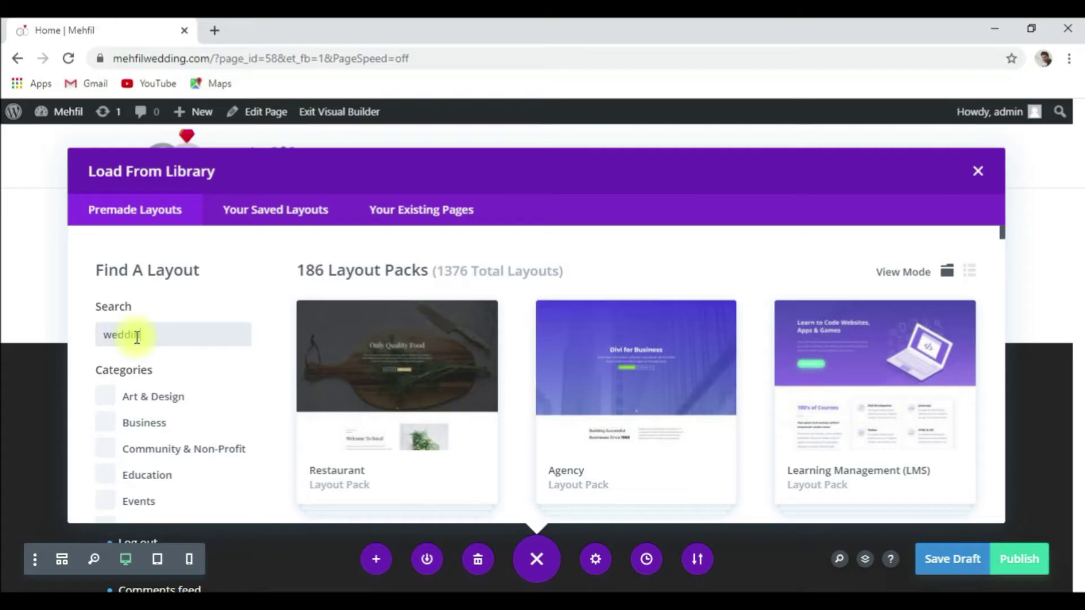
{"action": "type", "text": "planner"}
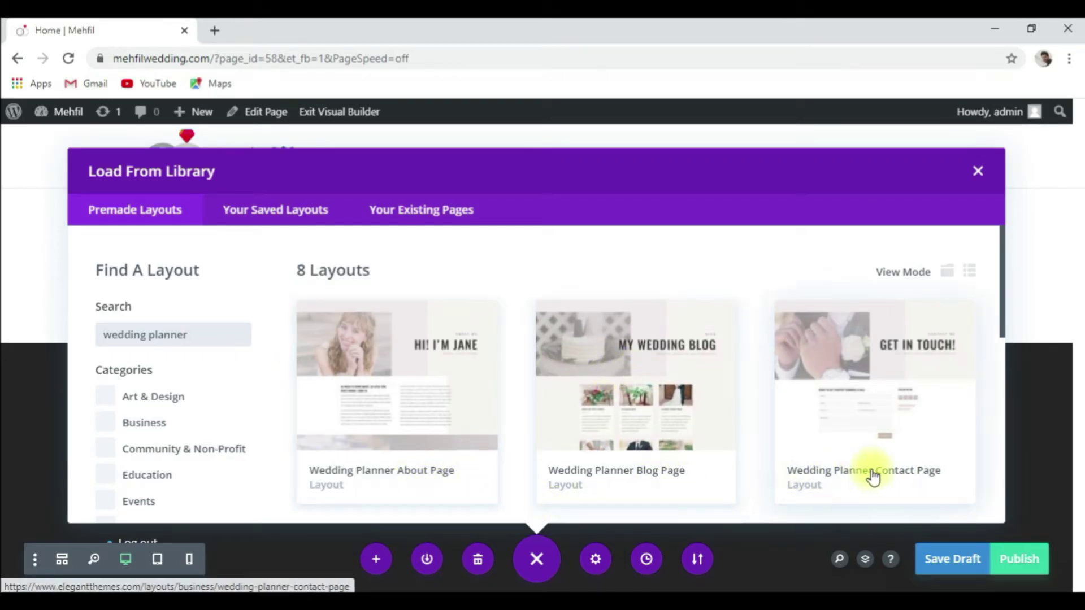
{"action": "scroll", "coordinate": [818, 460], "scroll_direction": "down", "scroll_amount": 3}
{"action": "scroll", "coordinate": [581, 473], "scroll_direction": "down", "scroll_amount": 4}
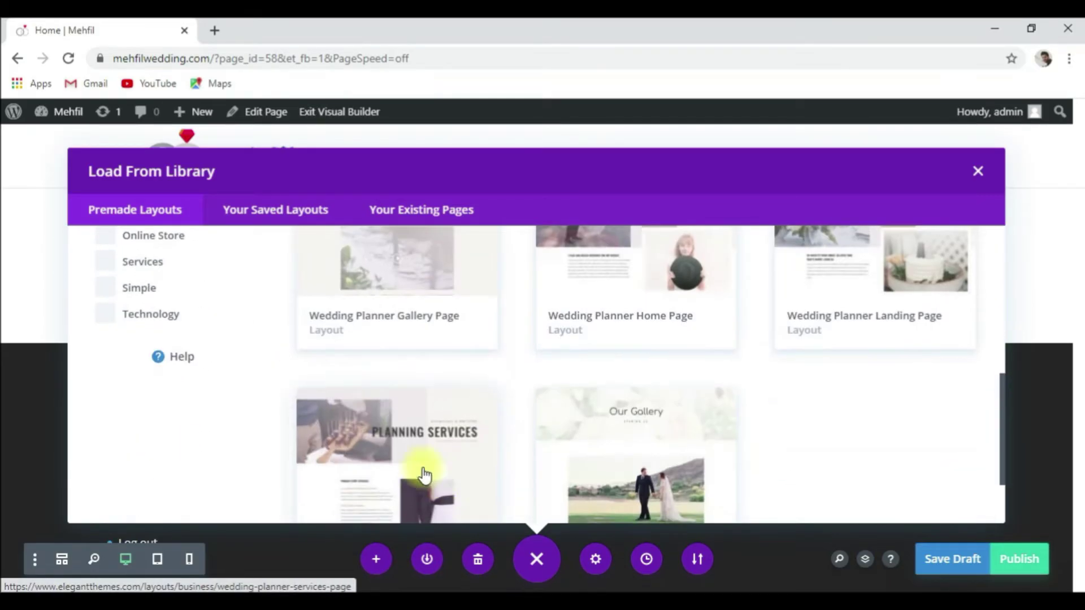
{"action": "scroll", "coordinate": [768, 376], "scroll_direction": "up", "scroll_amount": 2}
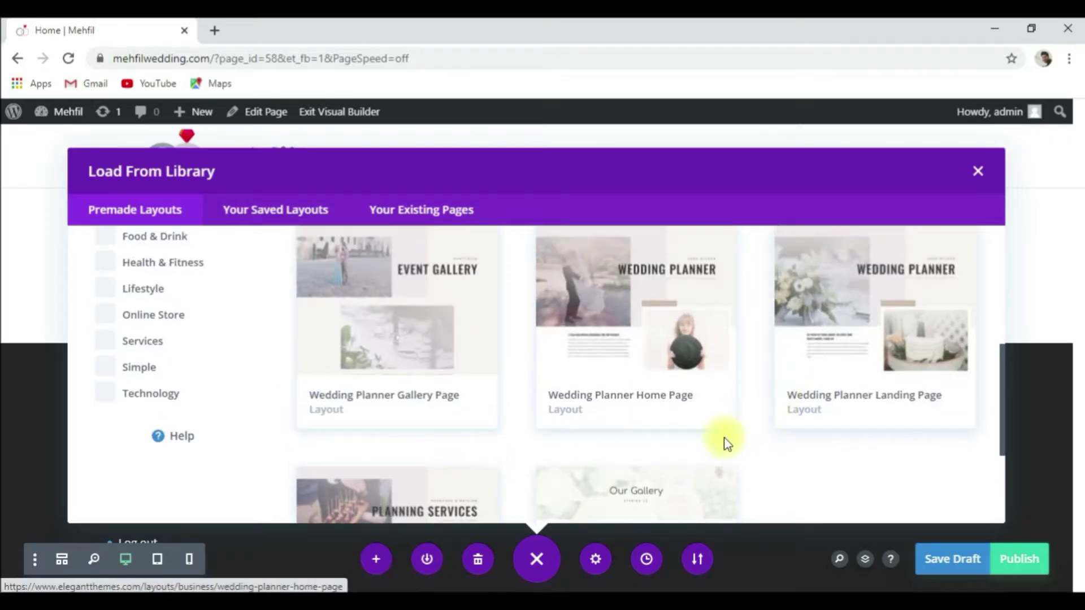
{"action": "scroll", "coordinate": [697, 456], "scroll_direction": "up", "scroll_amount": 2}
{"action": "scroll", "coordinate": [678, 455], "scroll_direction": "down", "scroll_amount": 2}
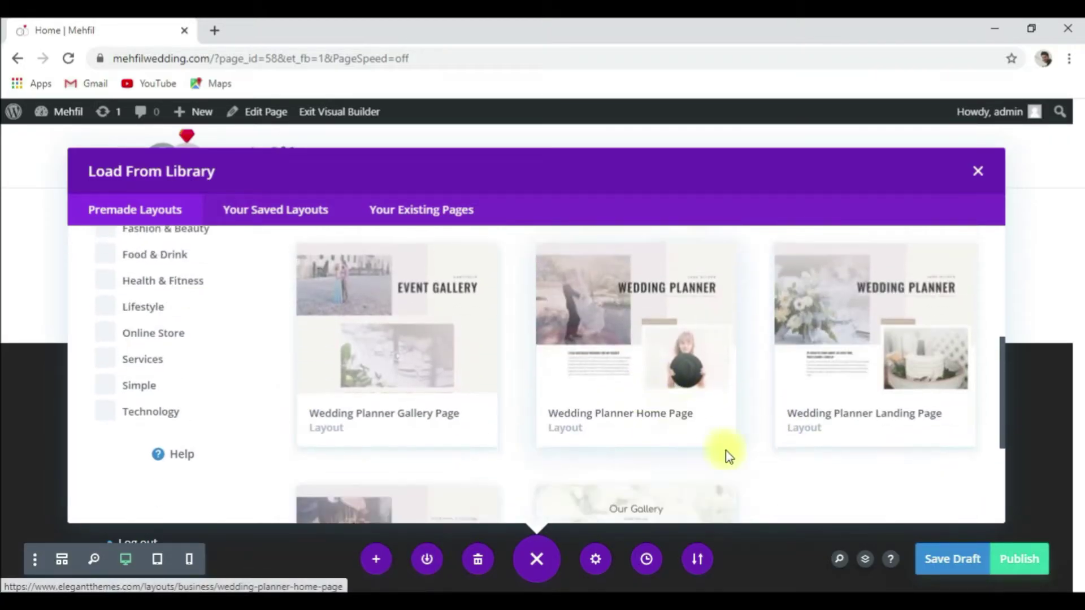
{"action": "left_click", "coordinate": [893, 336]}
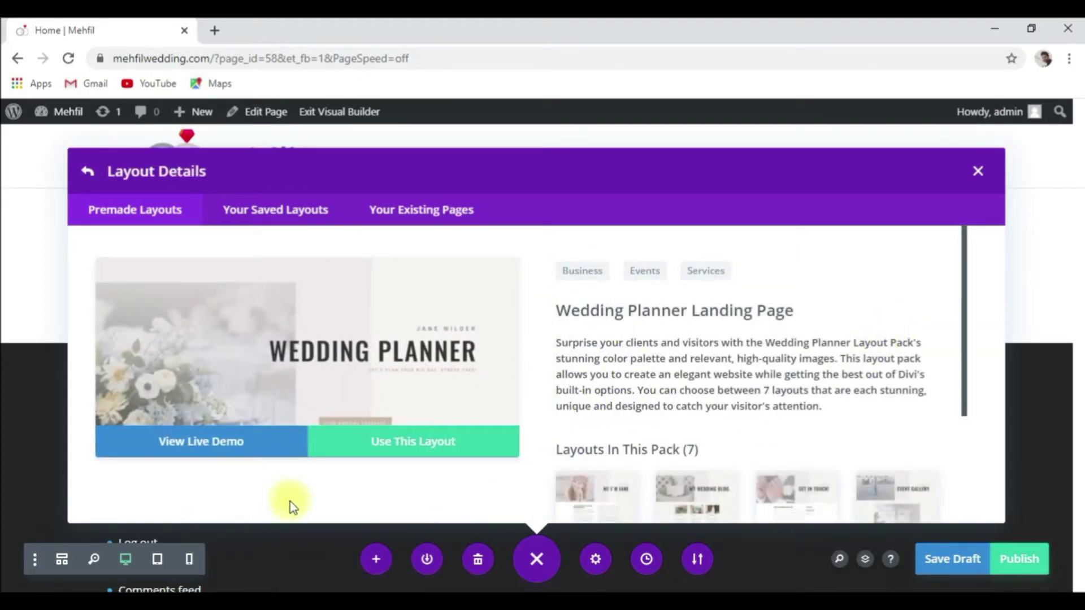
Open the live demo of the Wedding Planner Landing Page layout and examine its sections down the page
{"action": "left_click", "coordinate": [204, 454]}
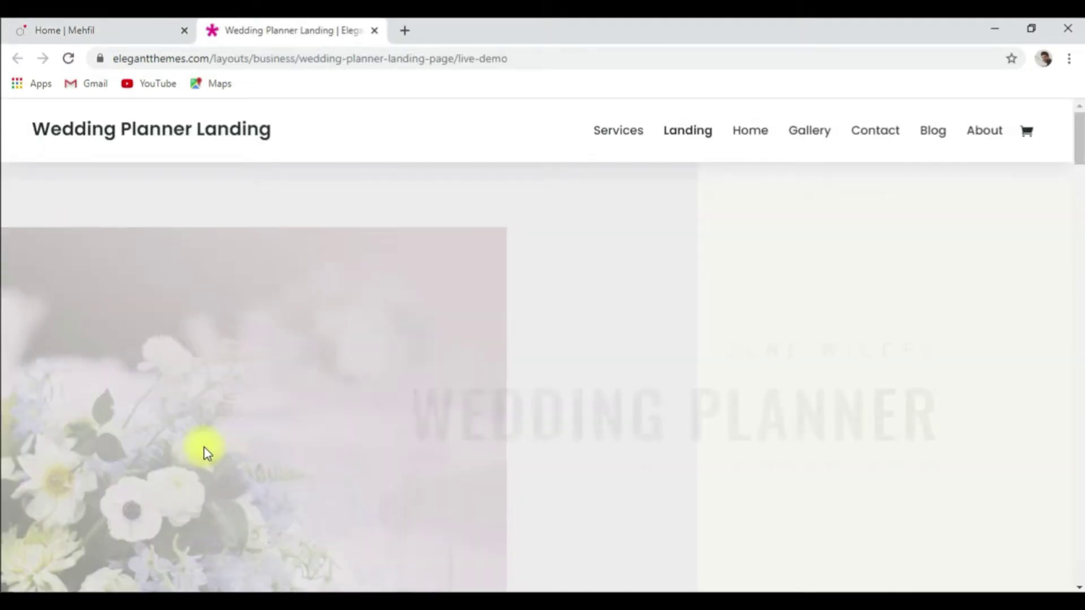
{"action": "scroll", "coordinate": [551, 378], "scroll_direction": "down", "scroll_amount": 12}
{"action": "scroll", "coordinate": [545, 390], "scroll_direction": "down", "scroll_amount": 15}
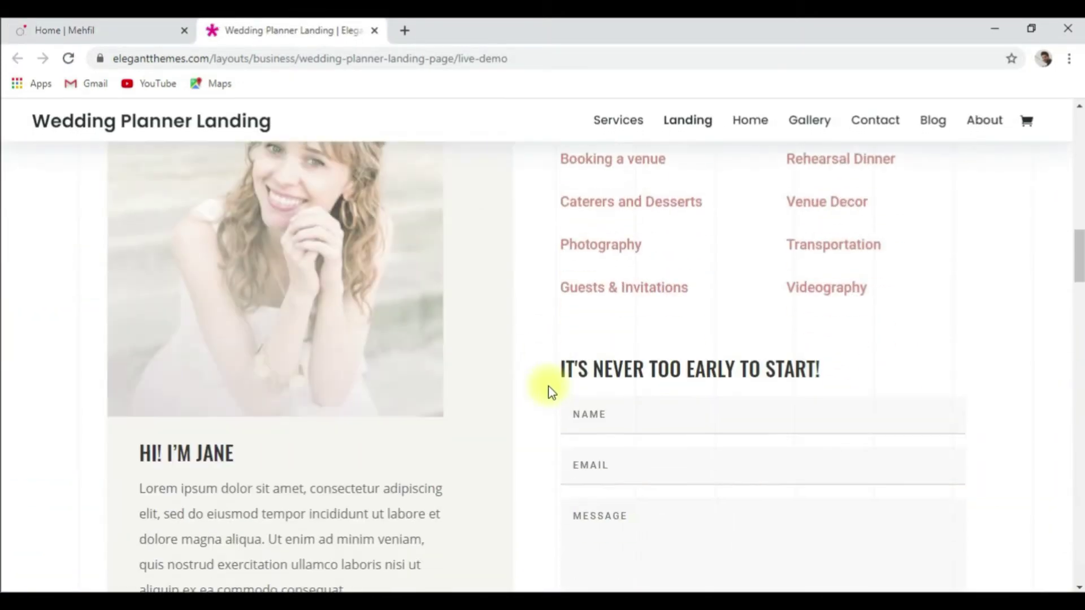
{"action": "scroll", "coordinate": [536, 416], "scroll_direction": "down", "scroll_amount": 15}
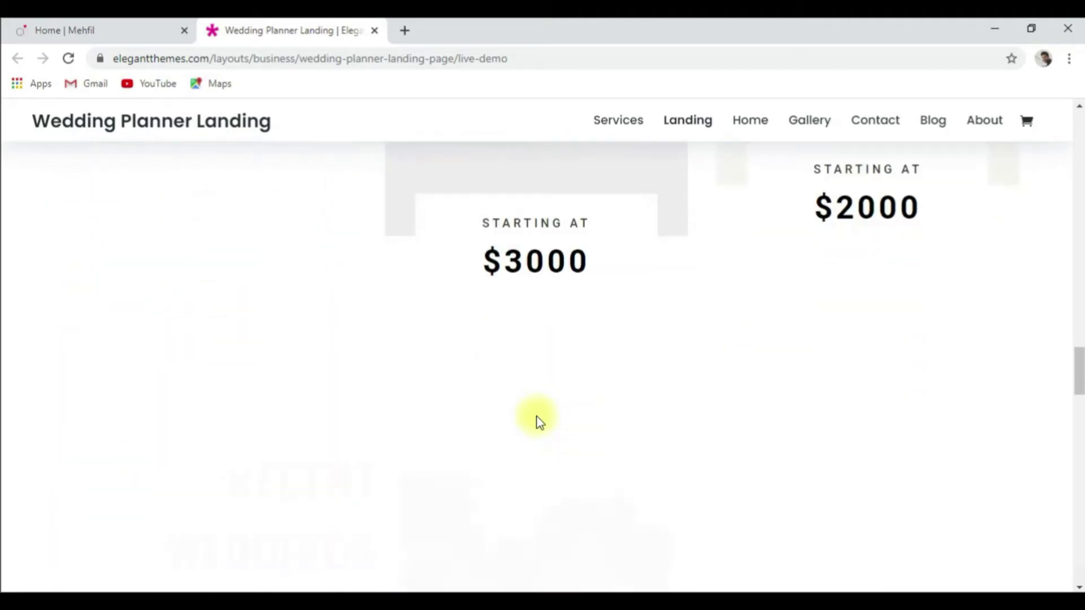
{"action": "scroll", "coordinate": [536, 416], "scroll_direction": "down", "scroll_amount": 10}
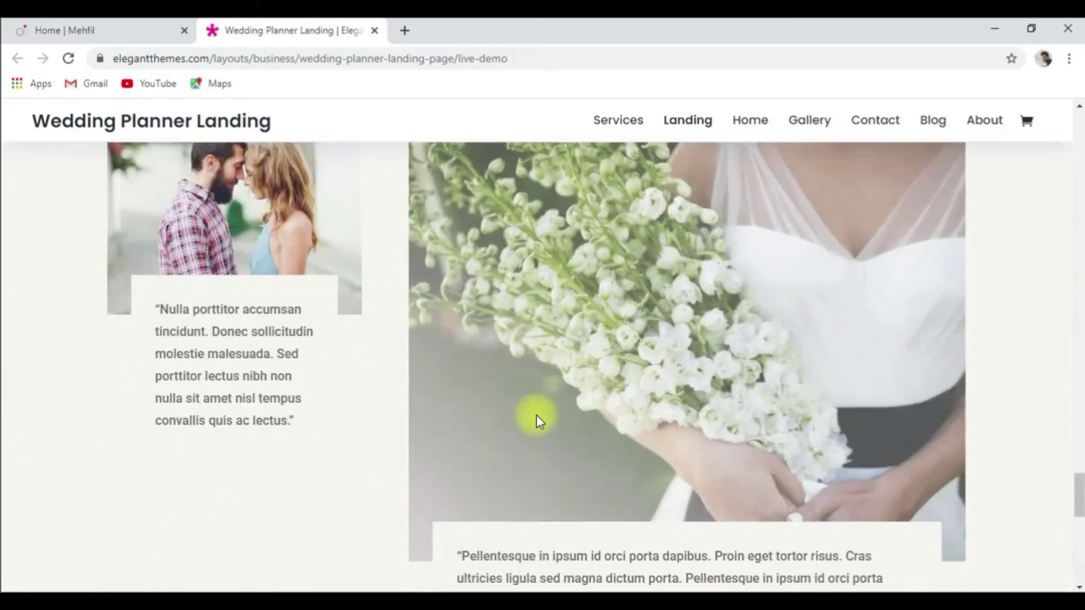
Finish reviewing the live demo, close it, and apply the Wedding Planner Landing Page layout to the Home page
{"action": "scroll", "coordinate": [531, 415], "scroll_direction": "up", "scroll_amount": 20}
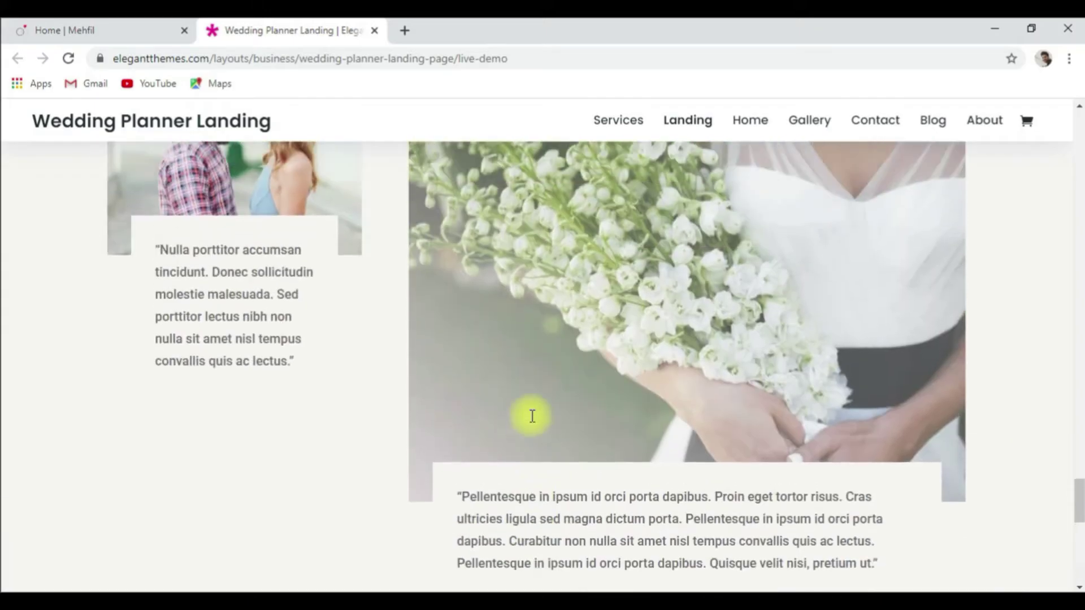
{"action": "scroll", "coordinate": [533, 416], "scroll_direction": "up", "scroll_amount": 15}
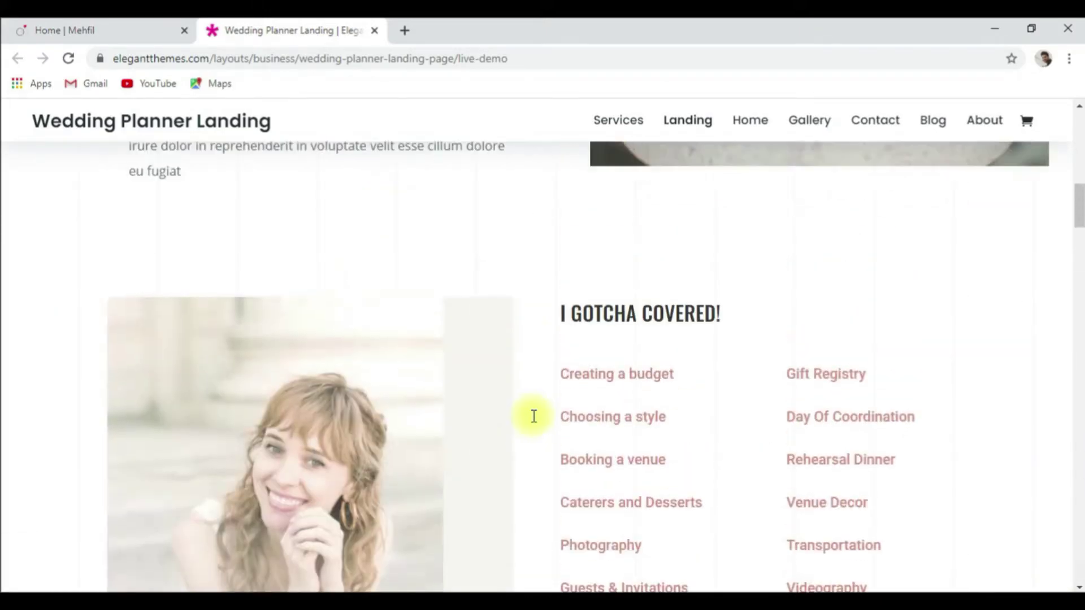
{"action": "left_click", "coordinate": [374, 31]}
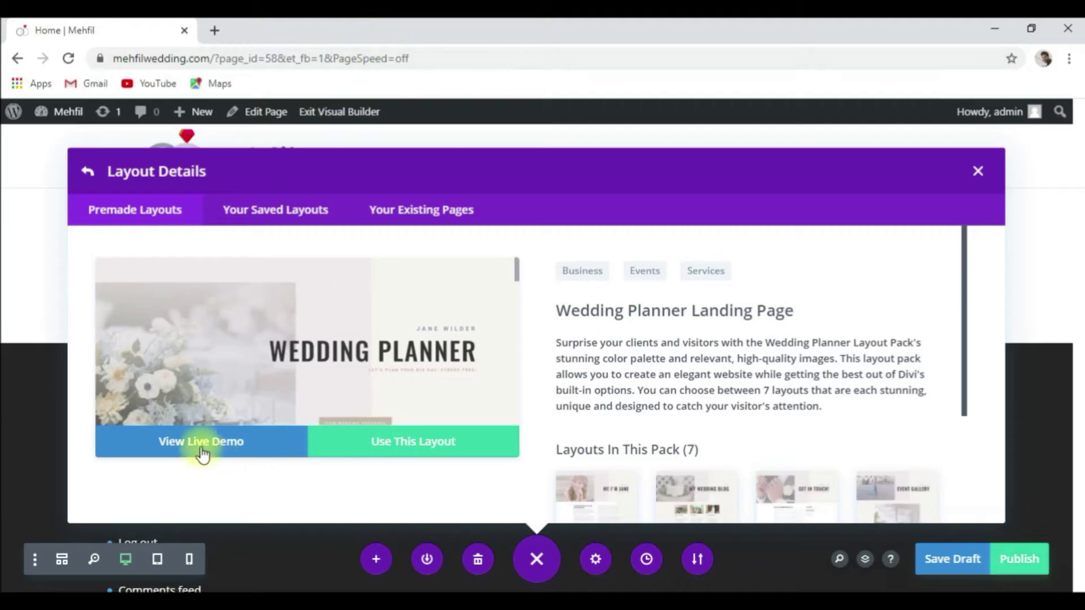
{"action": "left_click", "coordinate": [420, 450]}
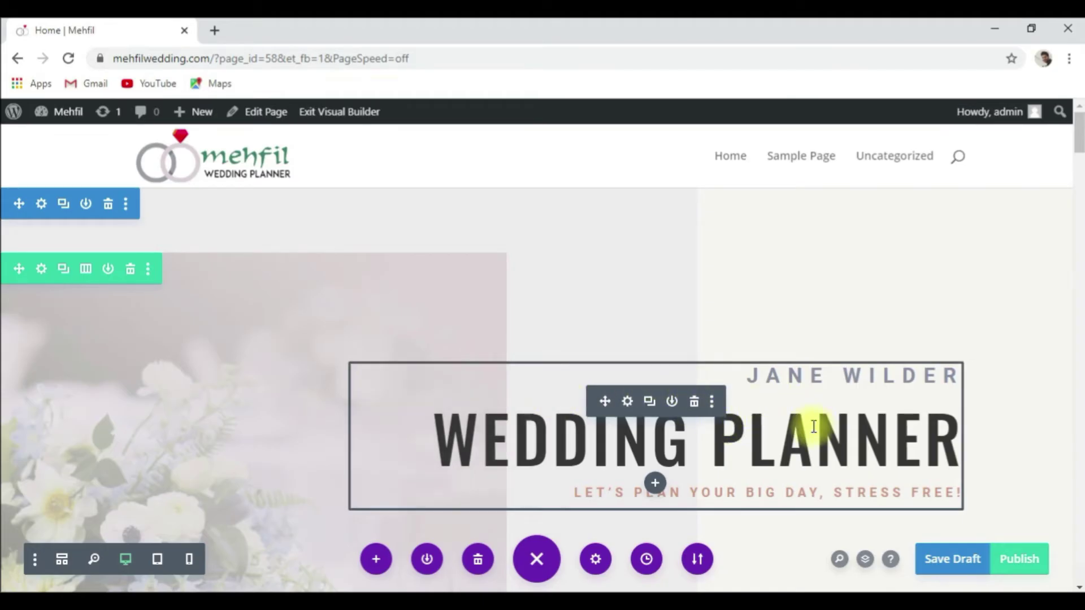
Replace the planner's name above the "Wedding Planner" title in the hero text module with "Mehfil"
{"action": "left_click", "coordinate": [627, 403]}
{"action": "scroll", "coordinate": [255, 446], "scroll_direction": "down", "scroll_amount": 2}
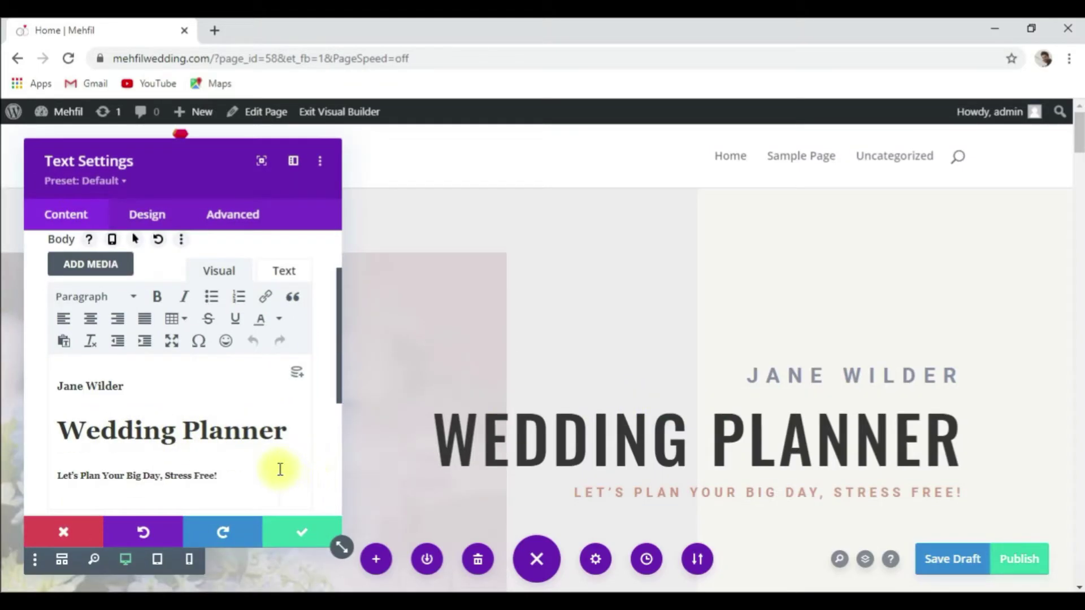
{"action": "left_click", "coordinate": [140, 385]}
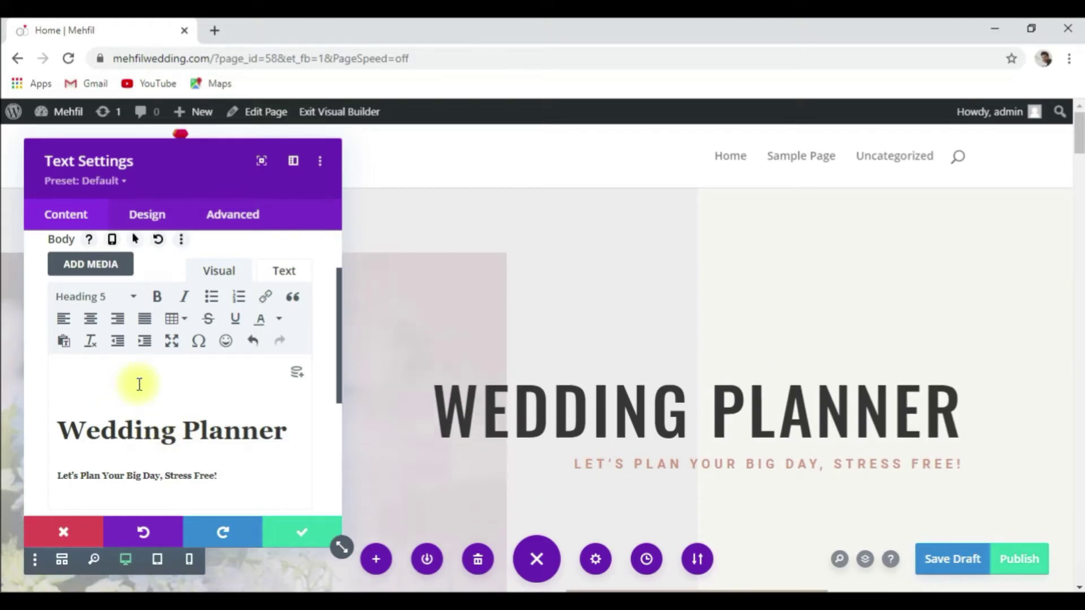
{"action": "type", "text": "Mehfil"}
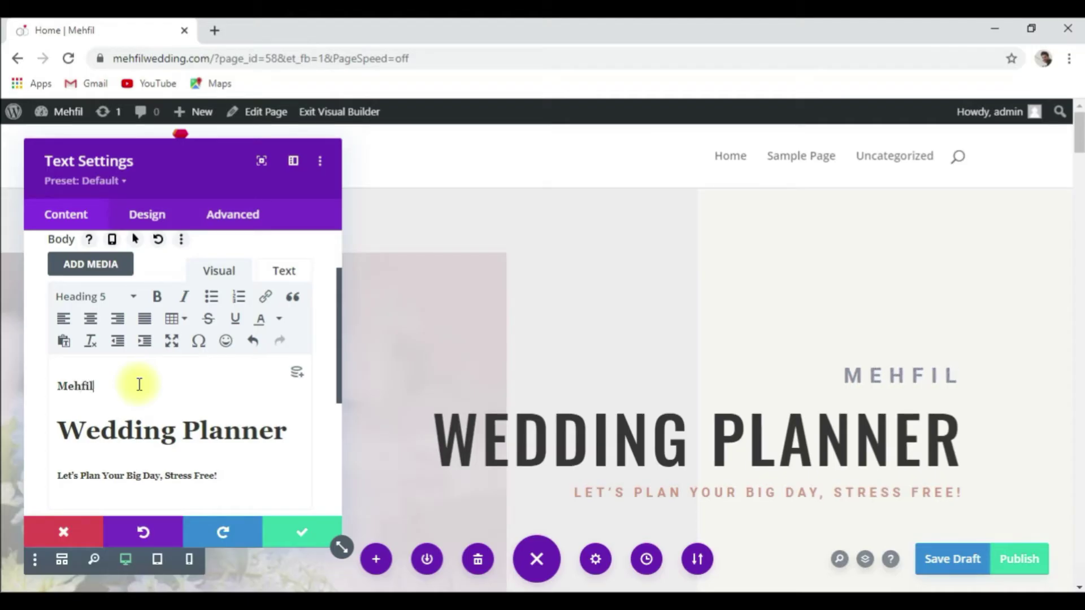
Format "Mehfil" as Heading 1 and "Wedding Planner" as Heading 2 in the hero text
{"action": "left_click_drag", "start_coordinate": [140, 384], "coordinate": [48, 364]}
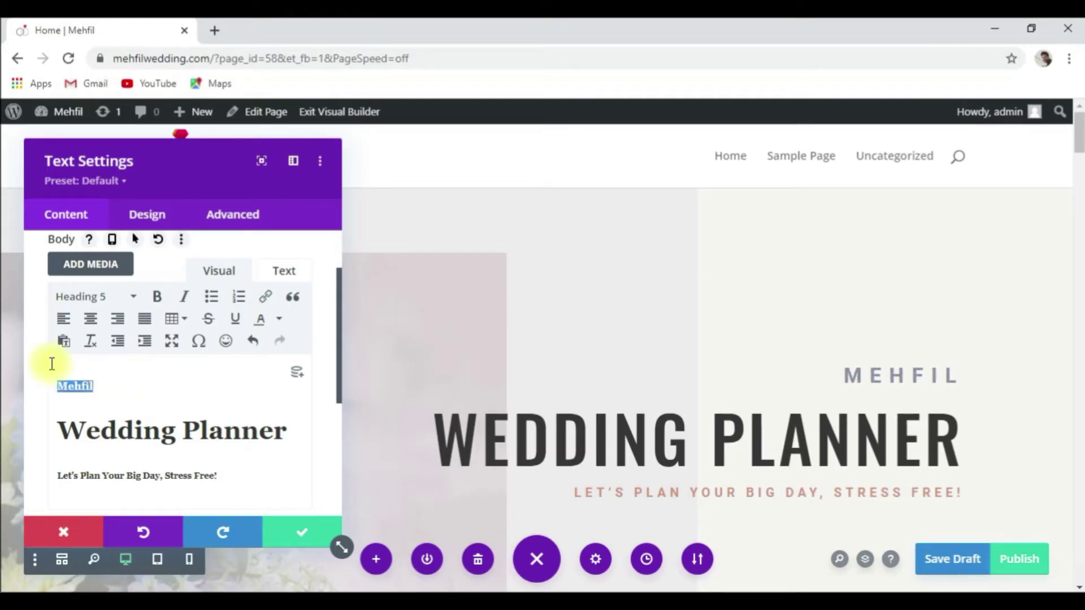
{"action": "left_click", "coordinate": [132, 305]}
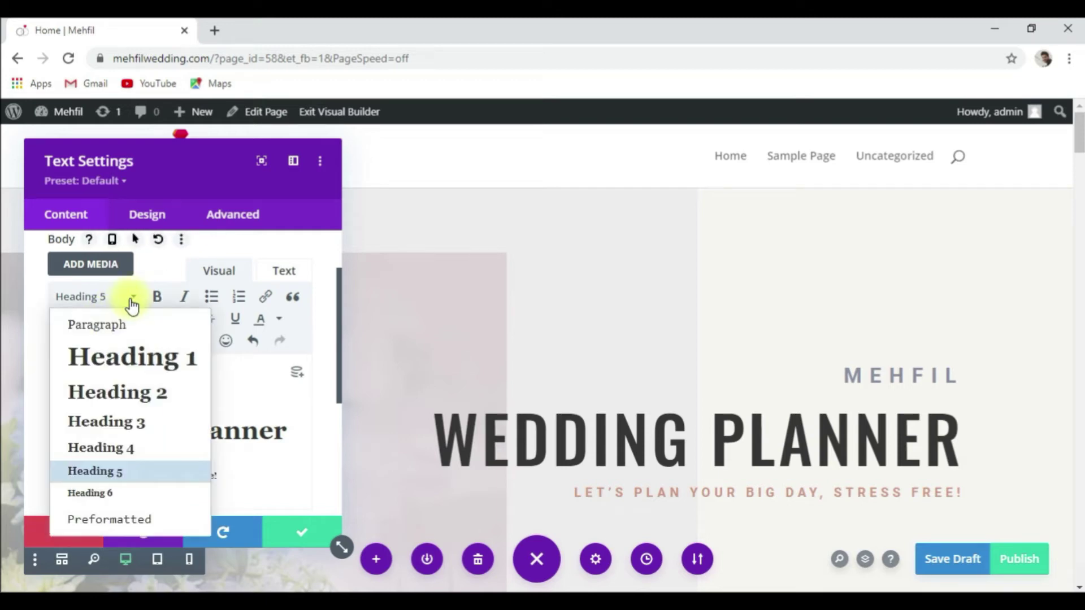
{"action": "left_click", "coordinate": [120, 367]}
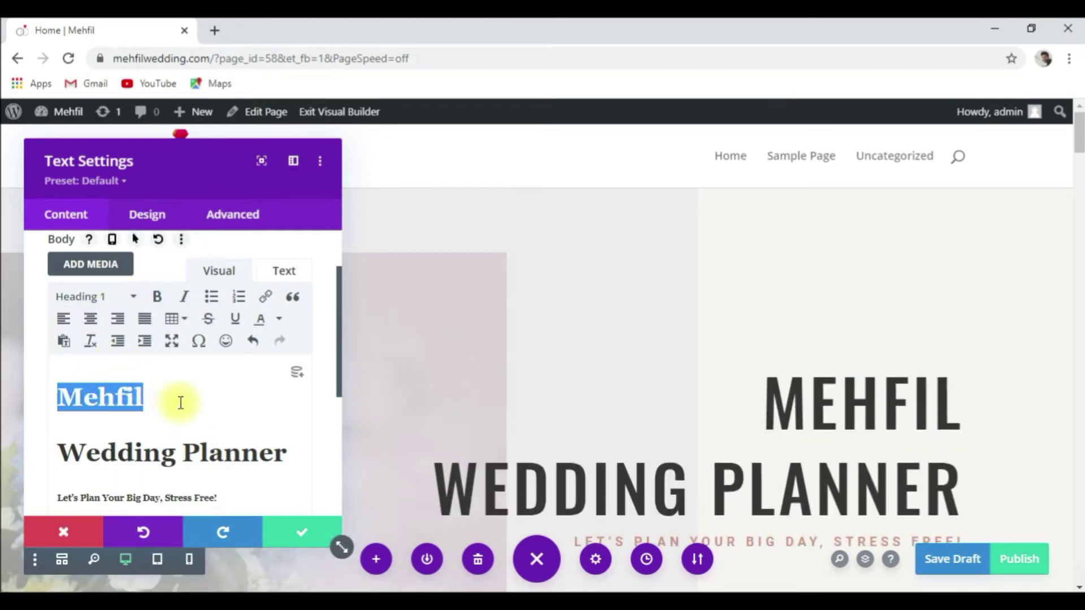
{"action": "left_click_drag", "start_coordinate": [286, 446], "coordinate": [49, 450]}
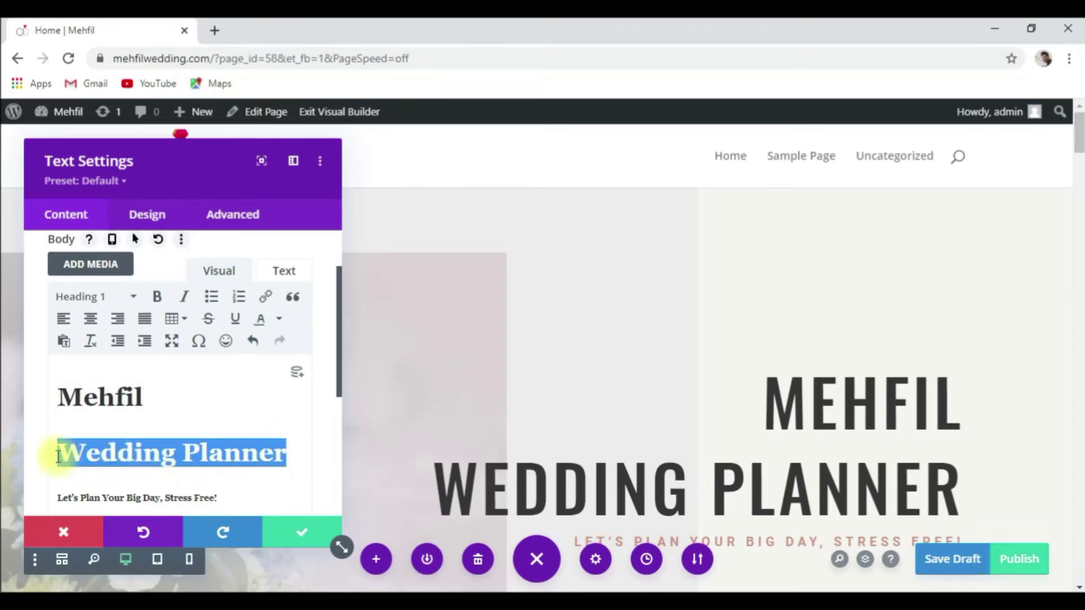
{"action": "left_click", "coordinate": [128, 300]}
{"action": "left_click", "coordinate": [130, 394]}
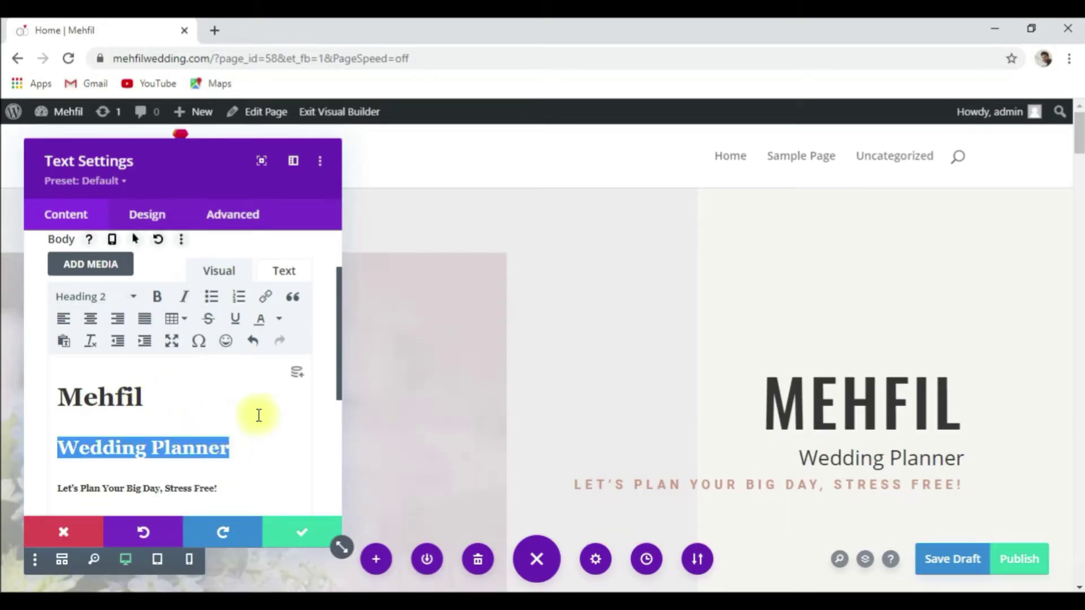
{"action": "left_click", "coordinate": [189, 391]}
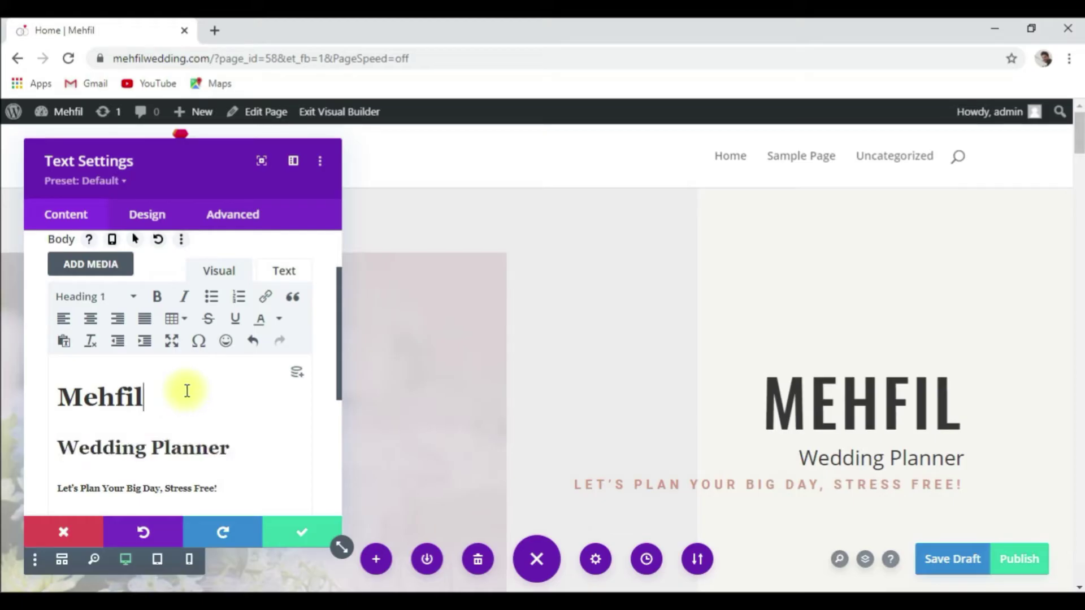
Set the H1 heading font of the hero text module to Smythe
{"action": "left_click", "coordinate": [165, 222]}
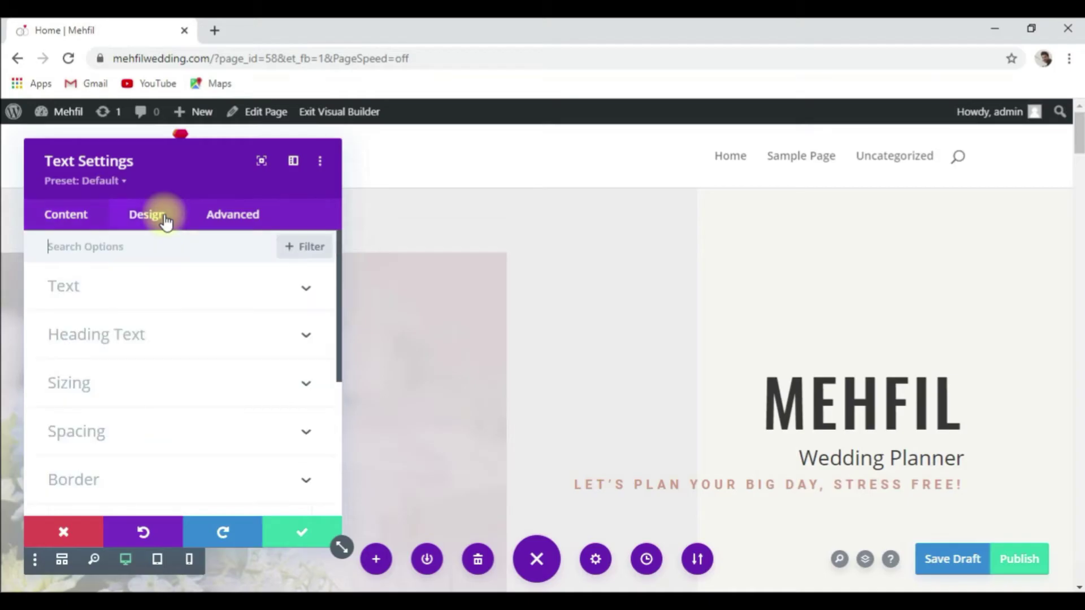
{"action": "left_click", "coordinate": [148, 346]}
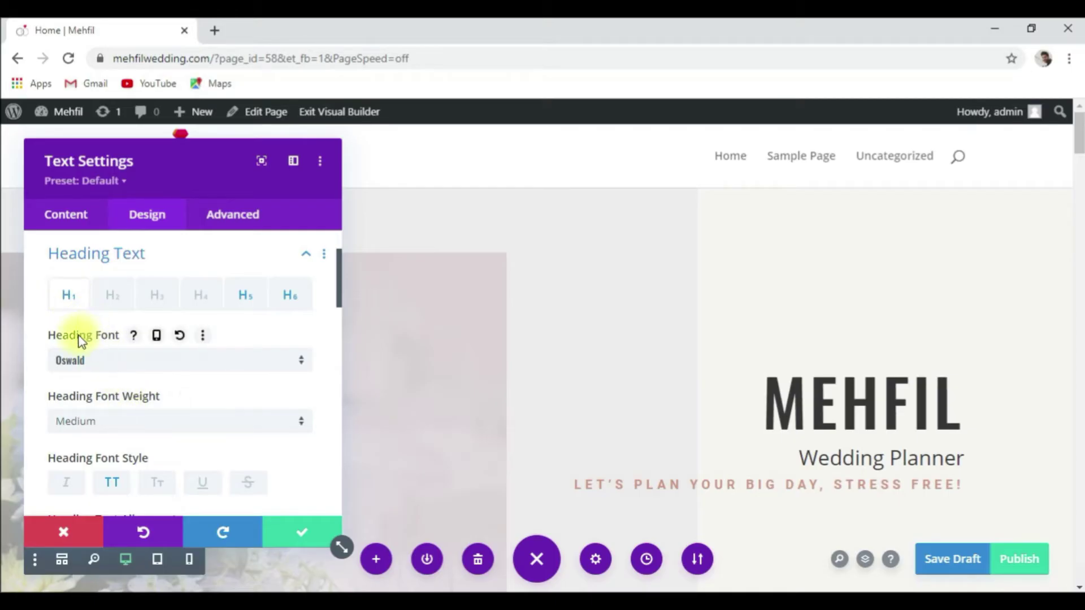
{"action": "left_click", "coordinate": [302, 366]}
{"action": "scroll", "coordinate": [146, 421], "scroll_direction": "down", "scroll_amount": 7}
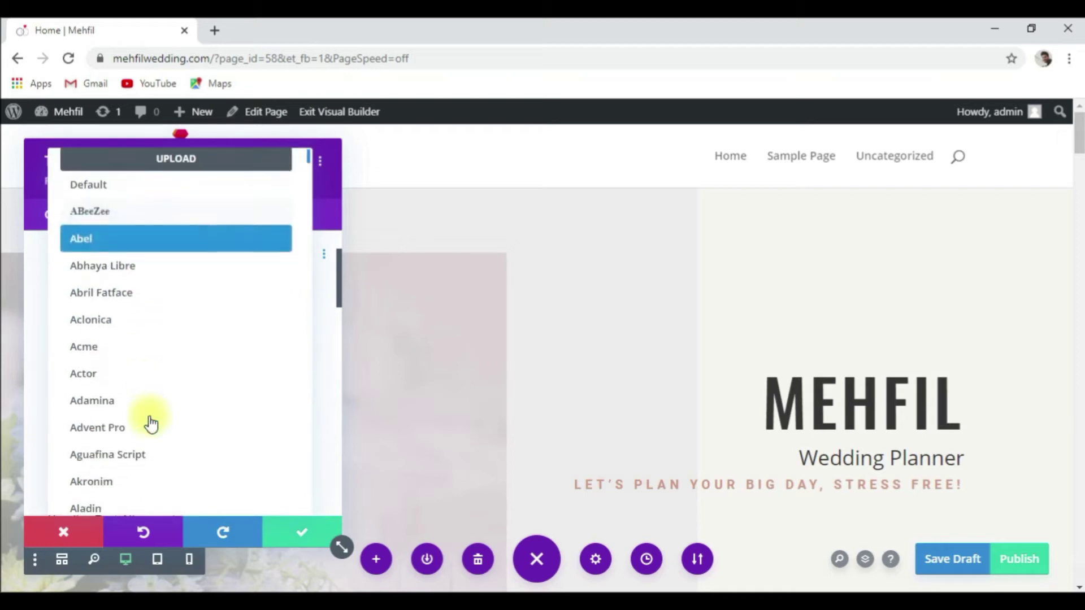
{"action": "scroll", "coordinate": [145, 429], "scroll_direction": "up", "scroll_amount": 10}
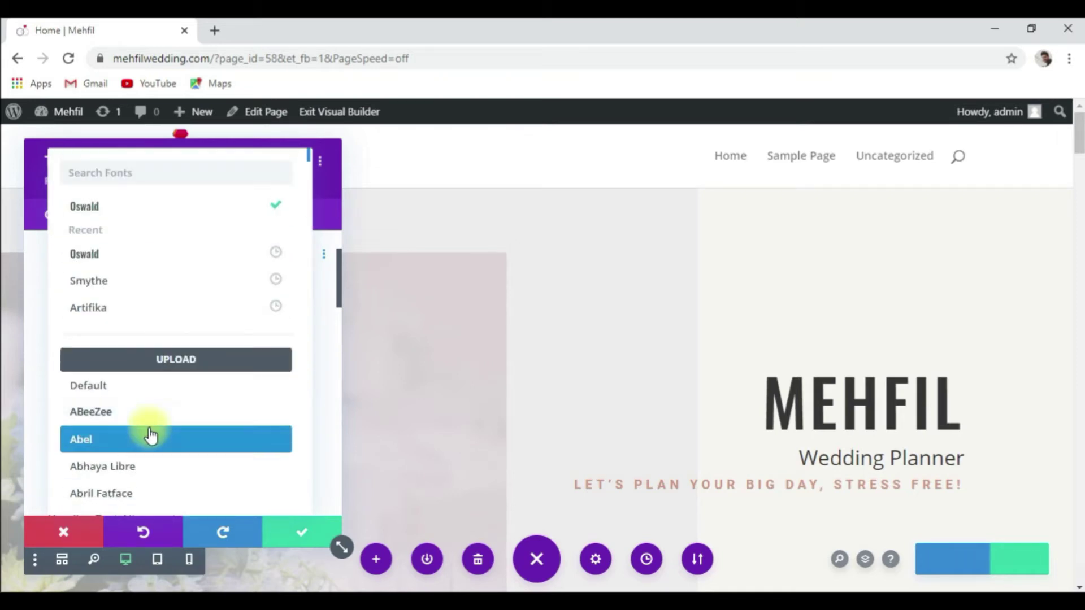
{"action": "left_click", "coordinate": [137, 281]}
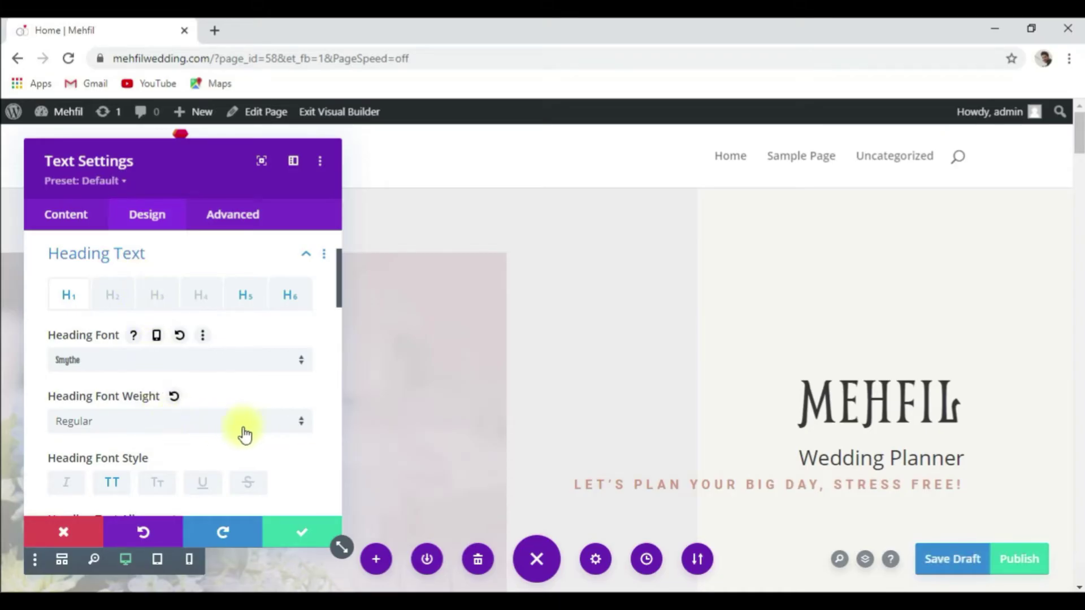
Try the Bold font weight on the H1 heading and set it back to Regular
{"action": "left_click", "coordinate": [287, 432]}
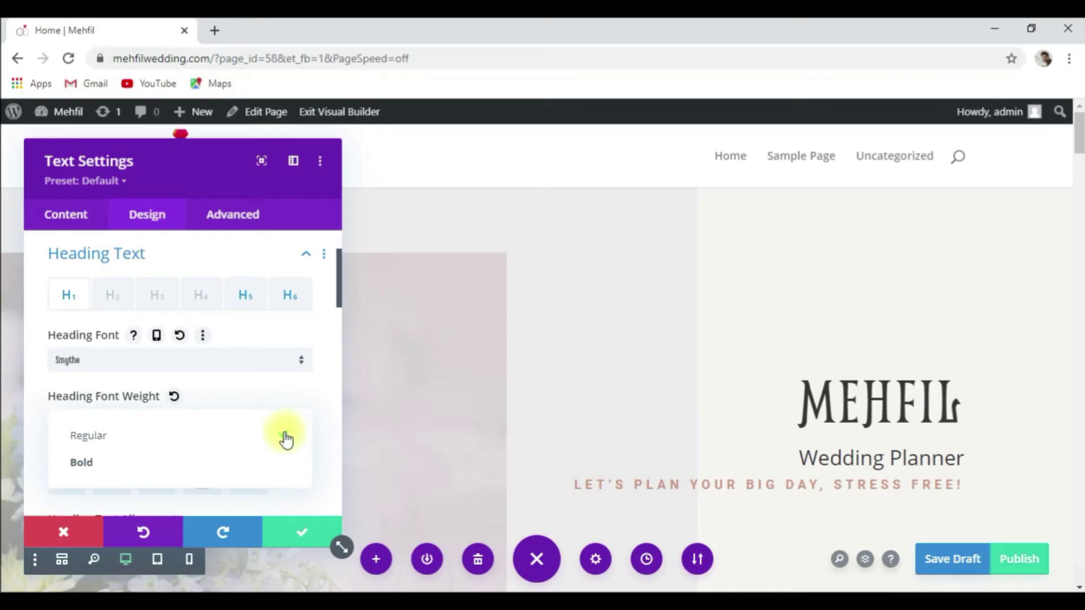
{"action": "left_click", "coordinate": [179, 469]}
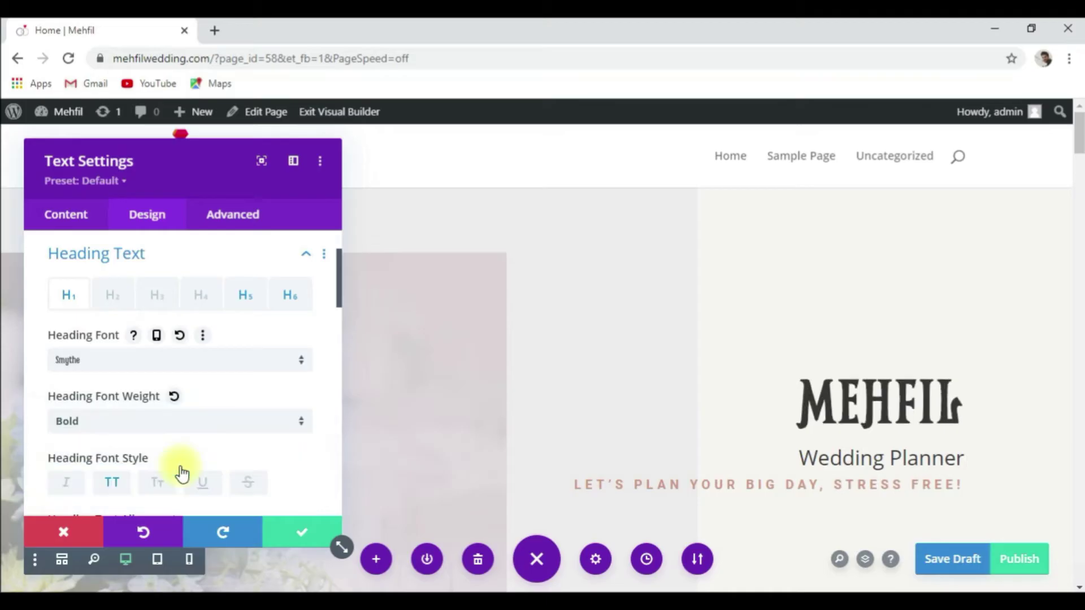
{"action": "left_click", "coordinate": [287, 429]}
{"action": "left_click", "coordinate": [217, 443]}
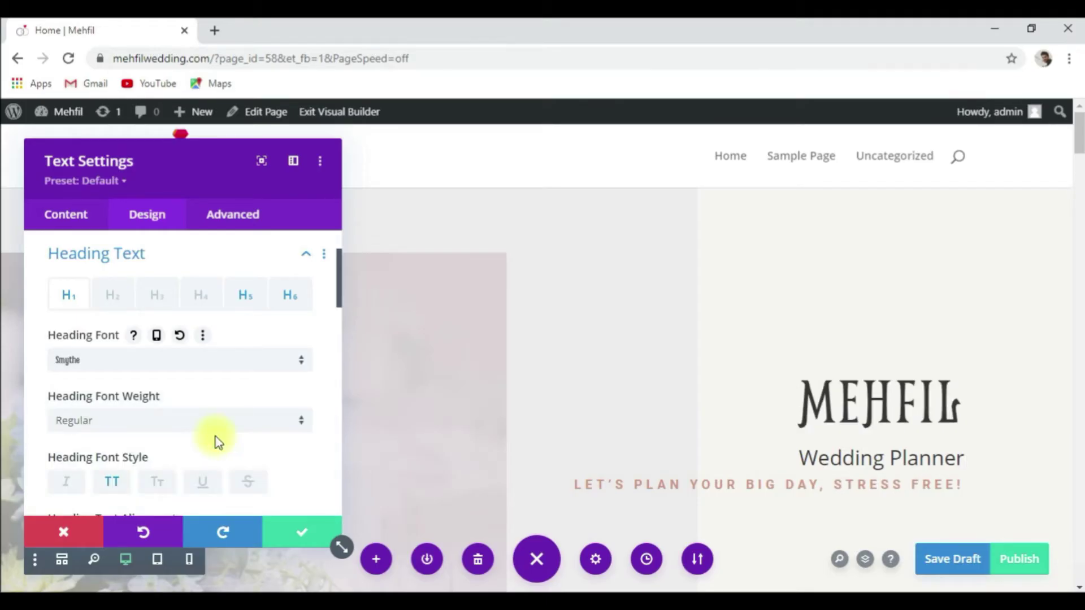
Try the italic style on the H1 heading and turn off both its uppercase and italic styles
{"action": "scroll", "coordinate": [258, 449], "scroll_direction": "down", "scroll_amount": 1}
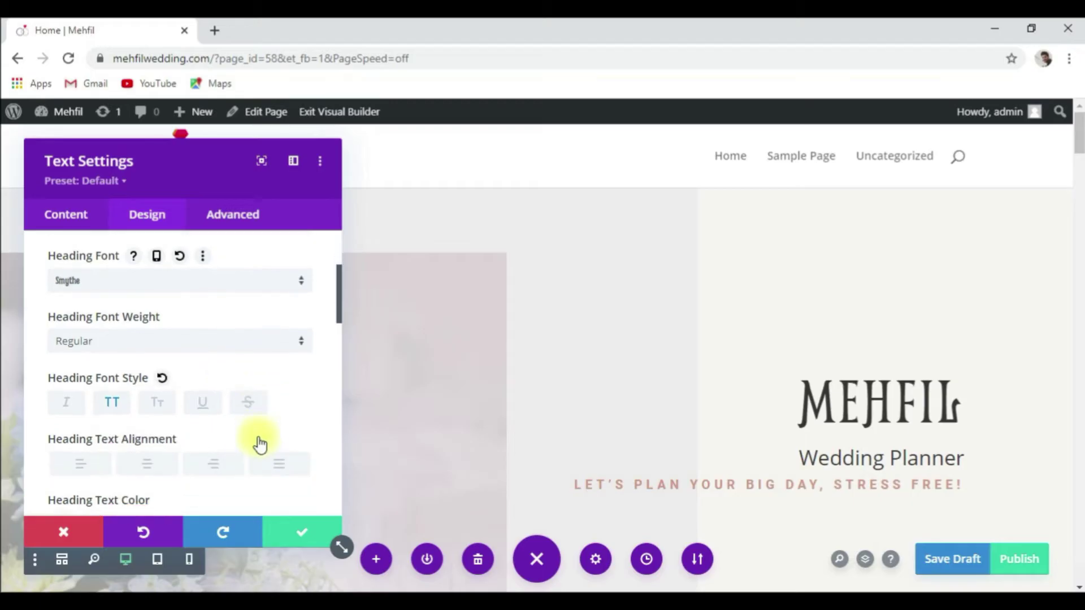
{"action": "left_click", "coordinate": [68, 404]}
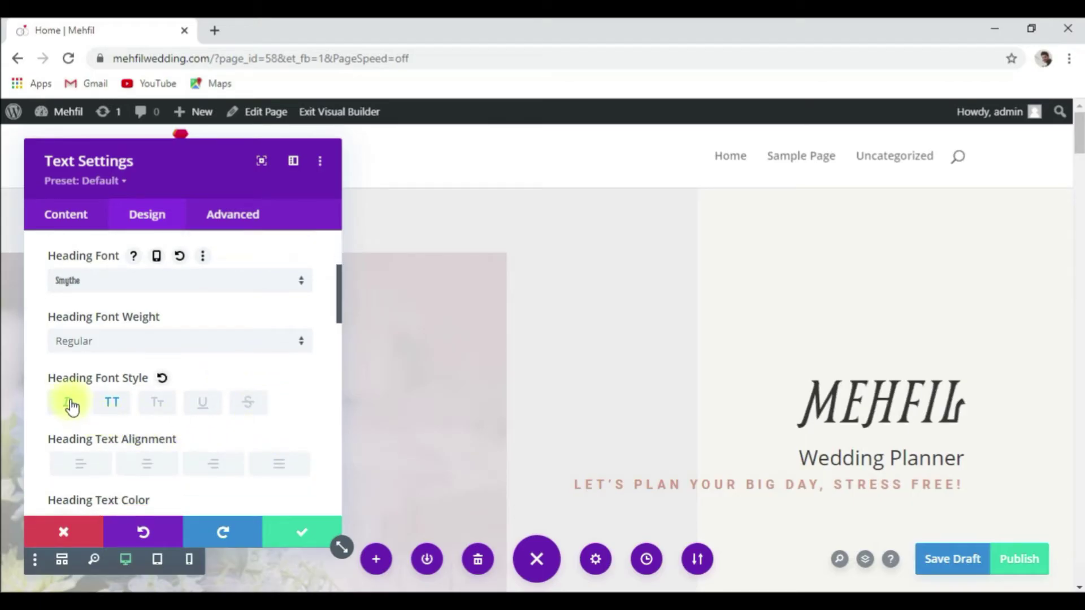
{"action": "left_click", "coordinate": [116, 406]}
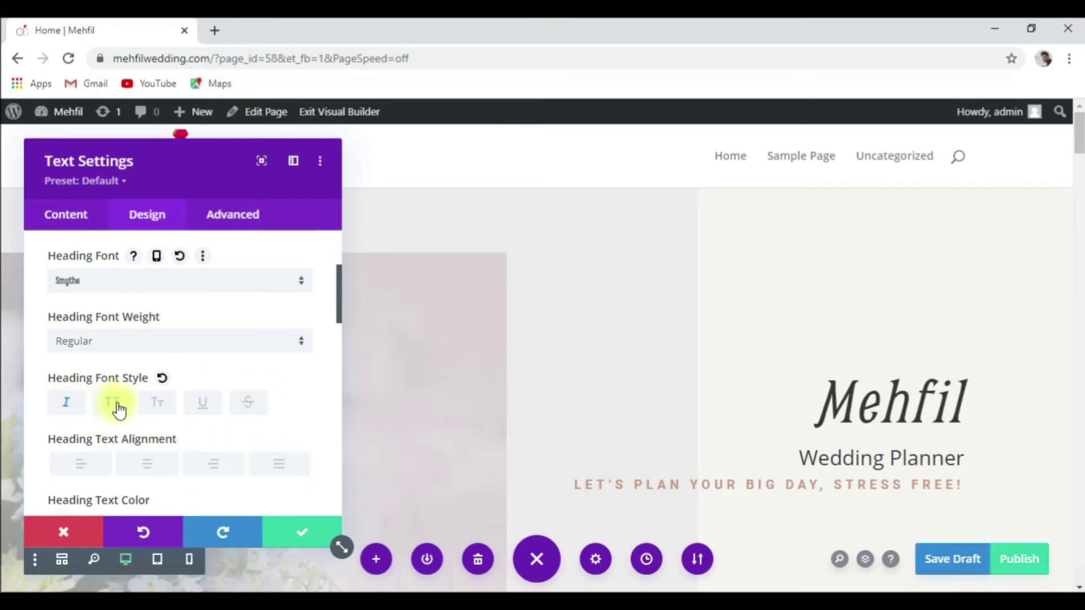
{"action": "left_click", "coordinate": [81, 409]}
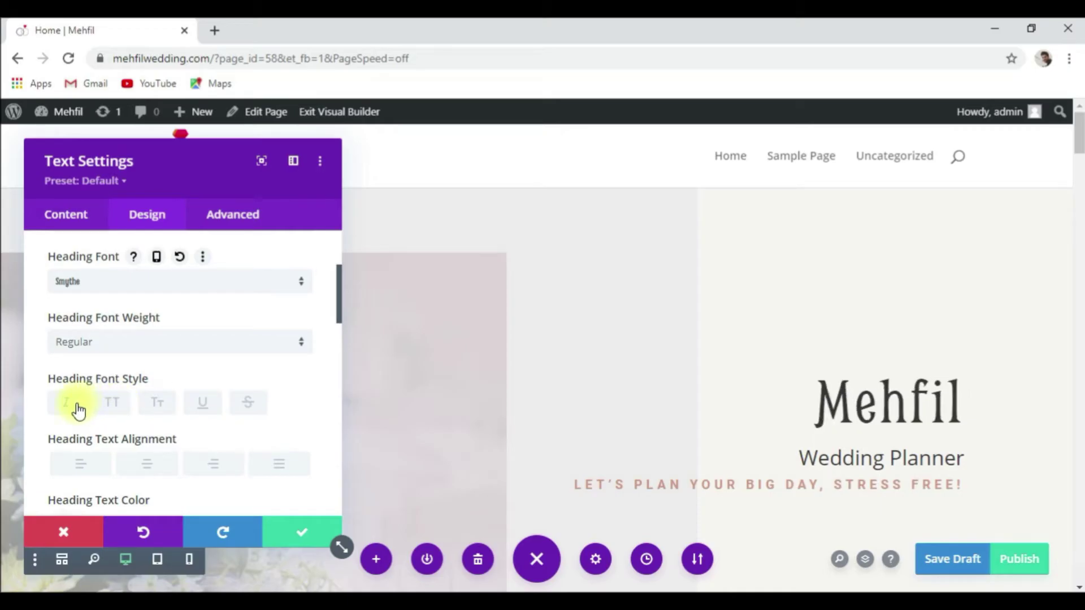
Compare centered and justified alignment for the H1 heading and align it to the right
{"action": "scroll", "coordinate": [97, 422], "scroll_direction": "down", "scroll_amount": 3}
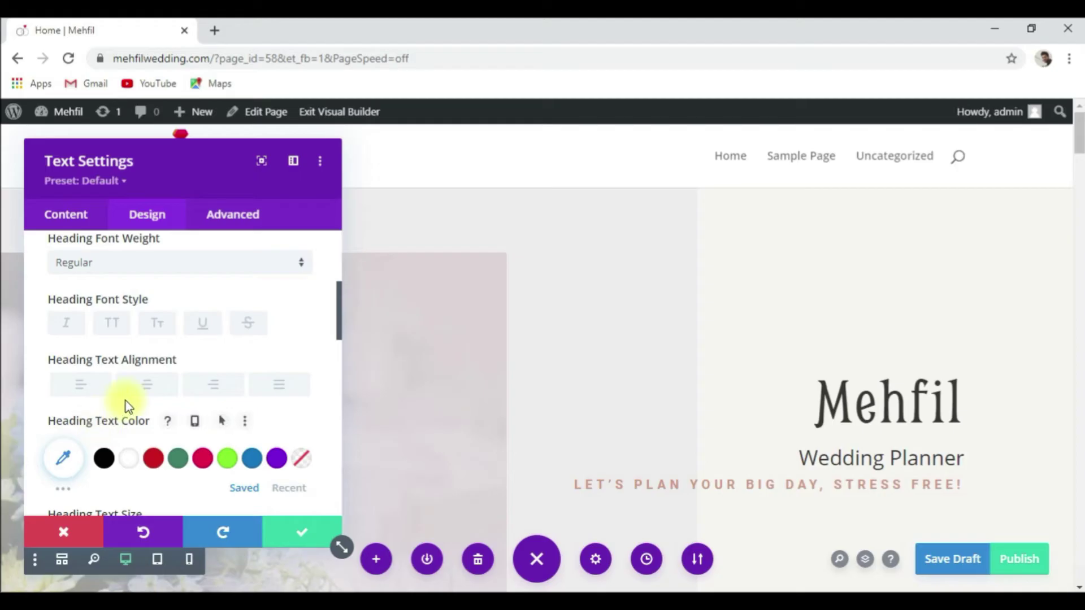
{"action": "left_click", "coordinate": [141, 390]}
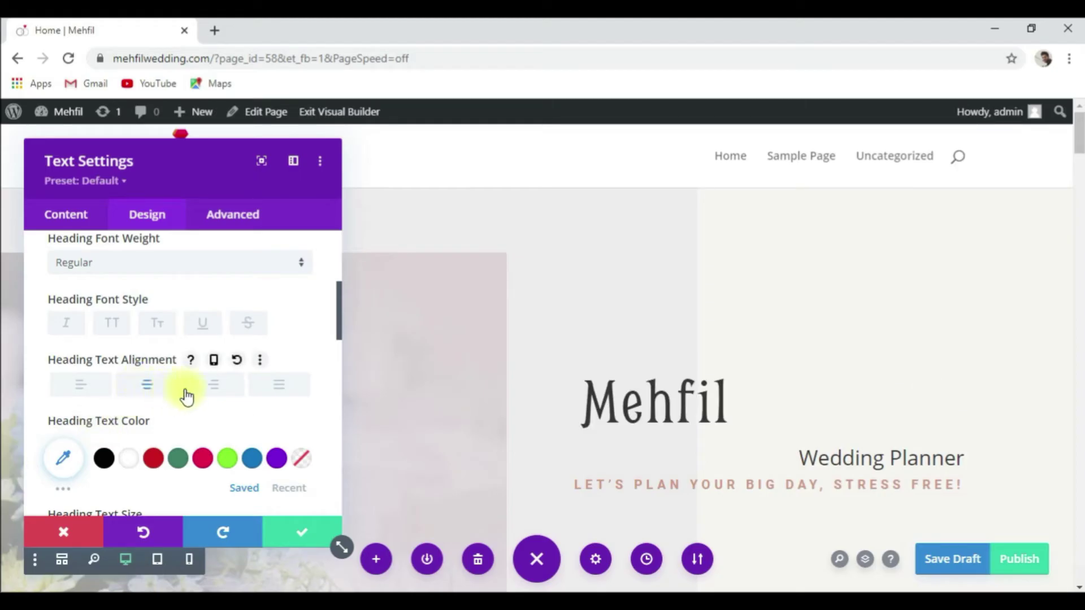
{"action": "left_click", "coordinate": [210, 389]}
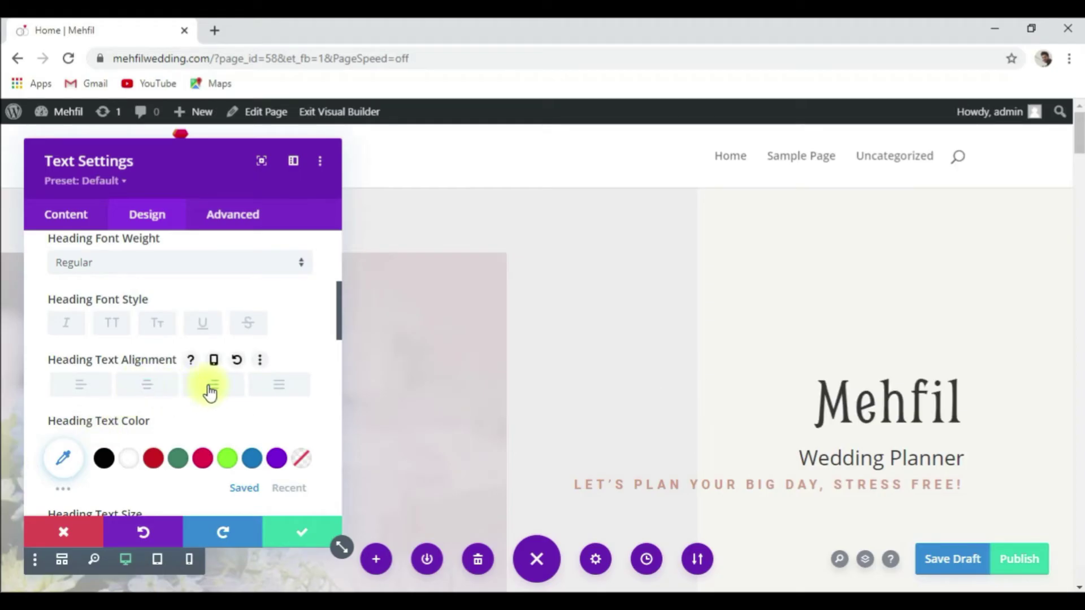
{"action": "left_click", "coordinate": [280, 389]}
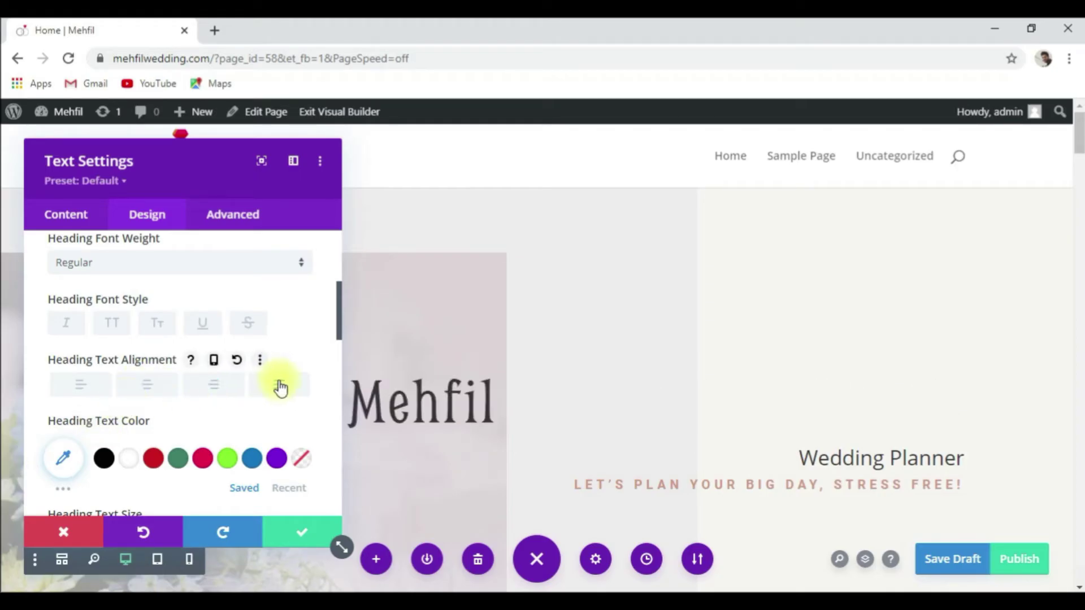
{"action": "left_click", "coordinate": [221, 392]}
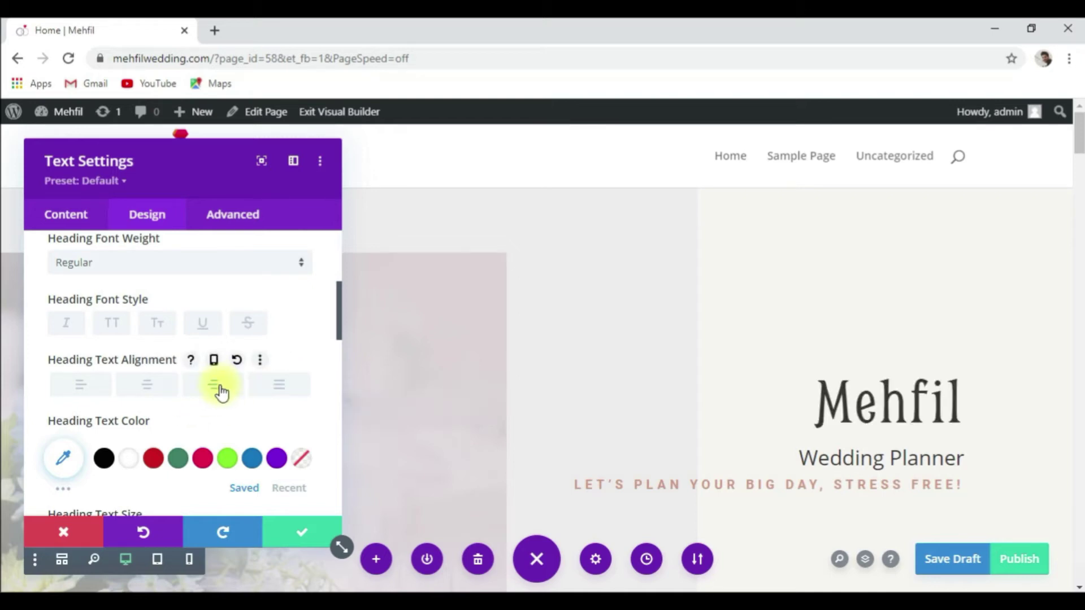
Color the H1 heading green #3a7a68, trying darker custom shades before returning to that saved green
{"action": "scroll", "coordinate": [206, 420], "scroll_direction": "down", "scroll_amount": 2}
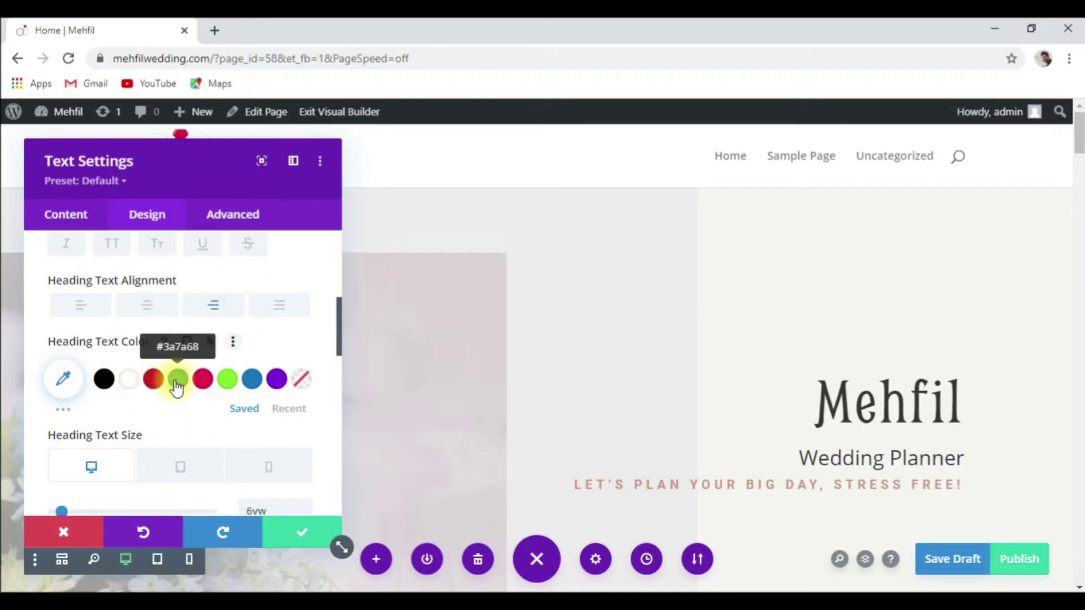
{"action": "left_click", "coordinate": [177, 388]}
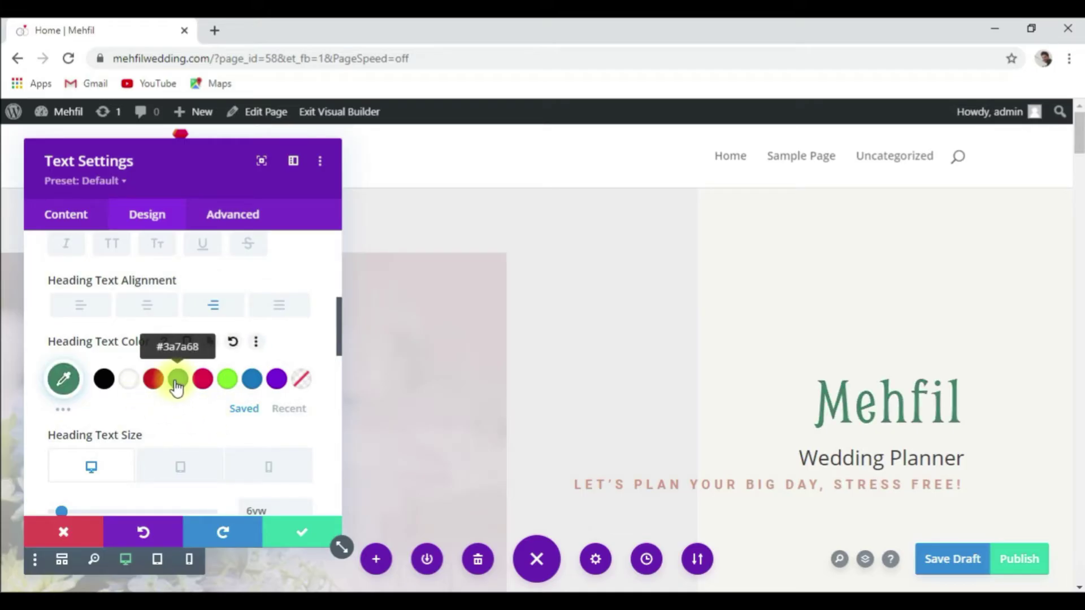
{"action": "left_click", "coordinate": [61, 377]}
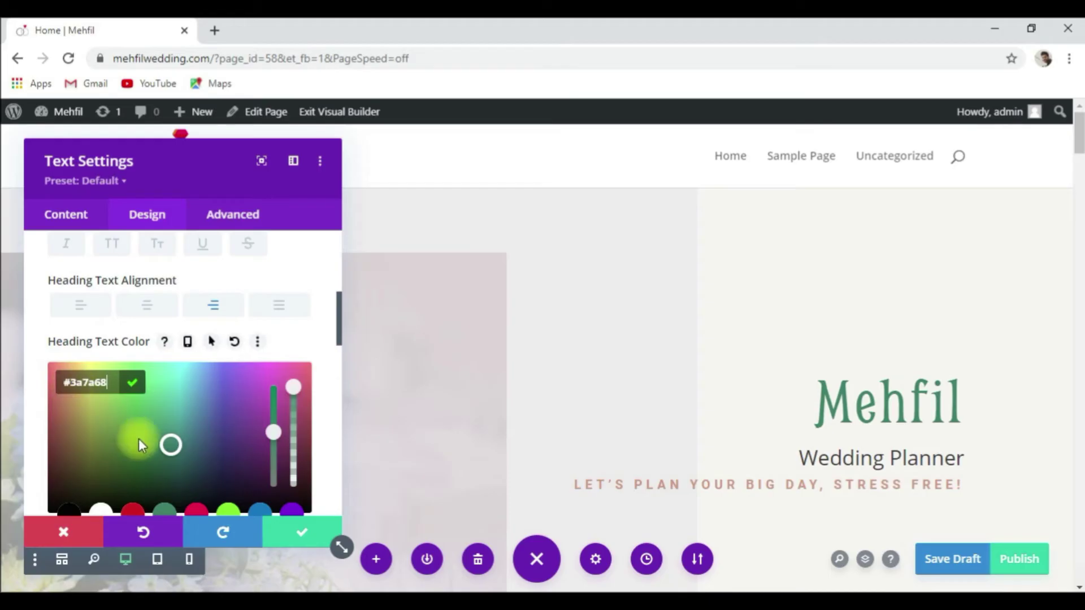
{"action": "left_click_drag", "start_coordinate": [134, 444], "coordinate": [158, 435]}
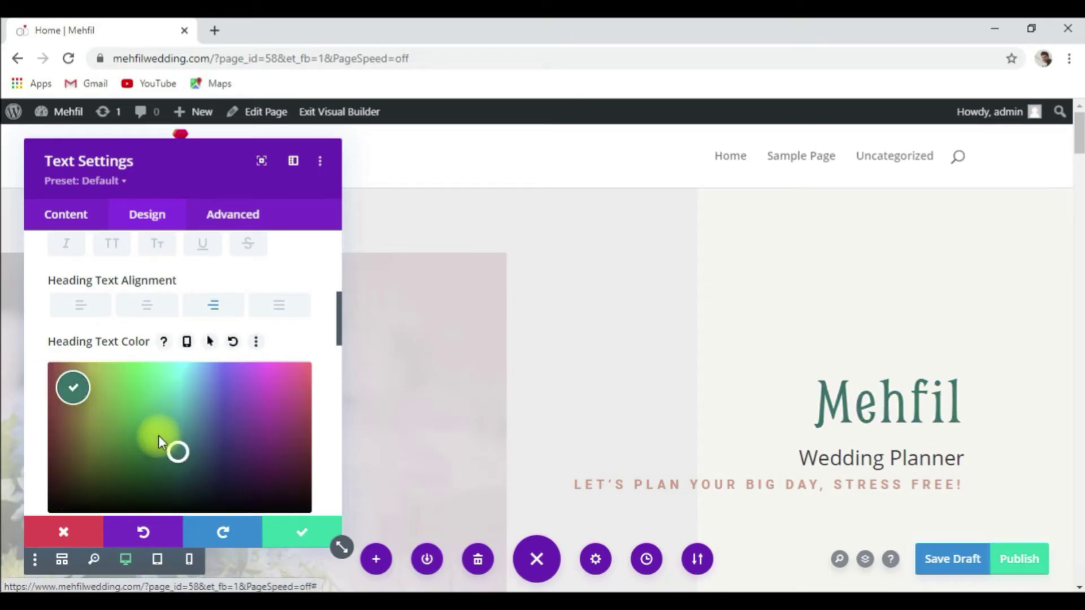
{"action": "scroll", "coordinate": [148, 391], "scroll_direction": "up", "scroll_amount": 1}
{"action": "scroll", "coordinate": [162, 378], "scroll_direction": "down", "scroll_amount": 3}
{"action": "scroll", "coordinate": [162, 378], "scroll_direction": "down", "scroll_amount": 1}
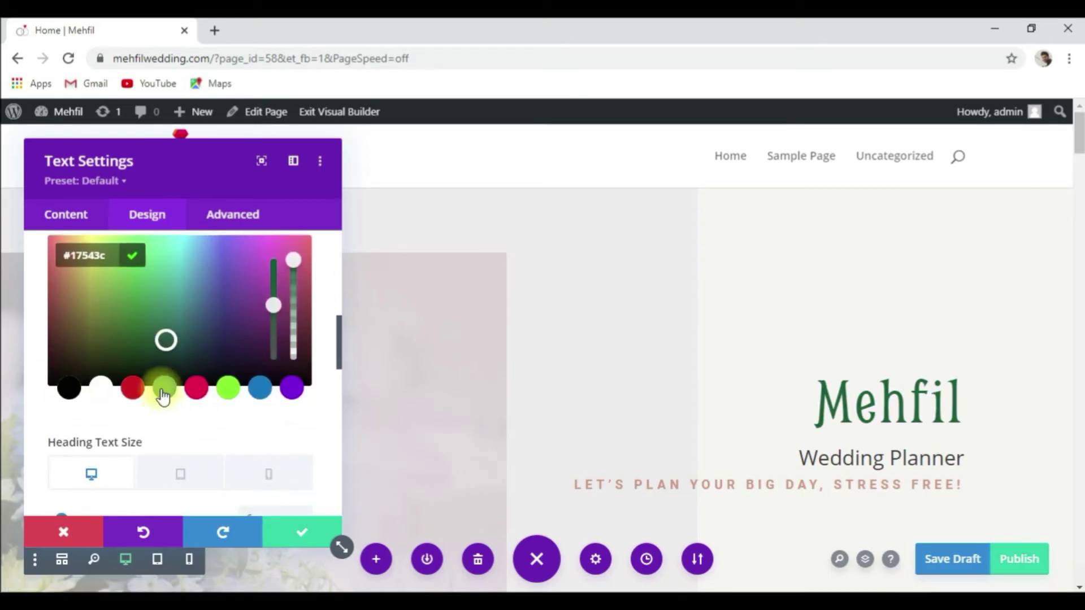
{"action": "left_click", "coordinate": [164, 390]}
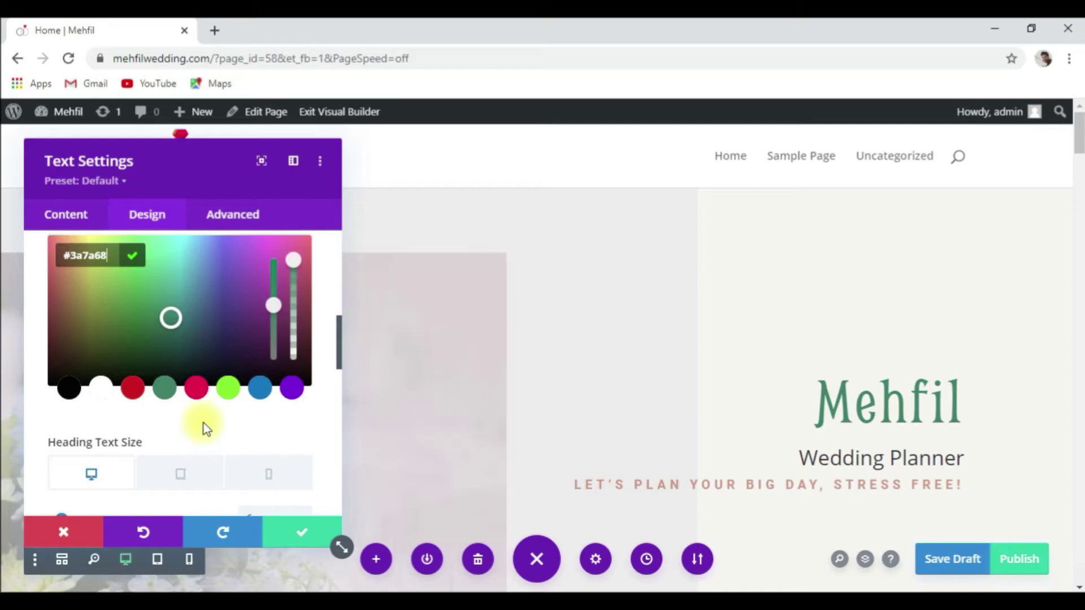
Set the H1 heading's desktop text size to 8vw
{"action": "scroll", "coordinate": [203, 422], "scroll_direction": "down", "scroll_amount": 5}
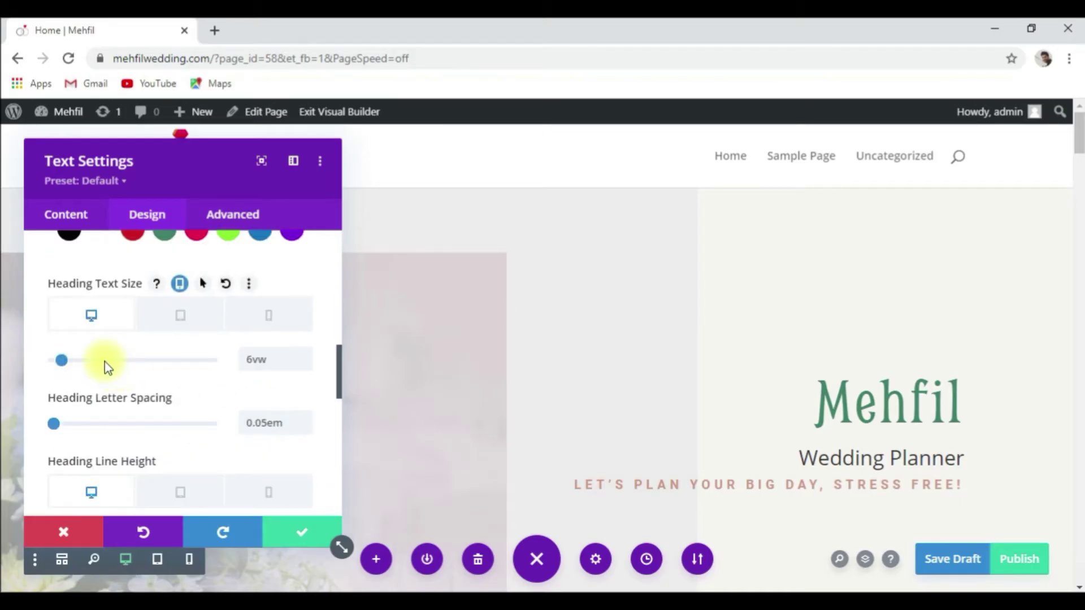
{"action": "scroll", "coordinate": [110, 370], "scroll_direction": "up", "scroll_amount": 2}
{"action": "mouse_move", "coordinate": [70, 446]}
{"action": "left_mouse_down"}
{"action": "mouse_move", "coordinate": [96, 450]}
{"action": "mouse_move", "coordinate": [44, 445]}
{"action": "mouse_move", "coordinate": [65, 442]}
{"action": "left_mouse_up"}
{"action": "scroll", "coordinate": [125, 384], "scroll_direction": "down", "scroll_amount": 1}
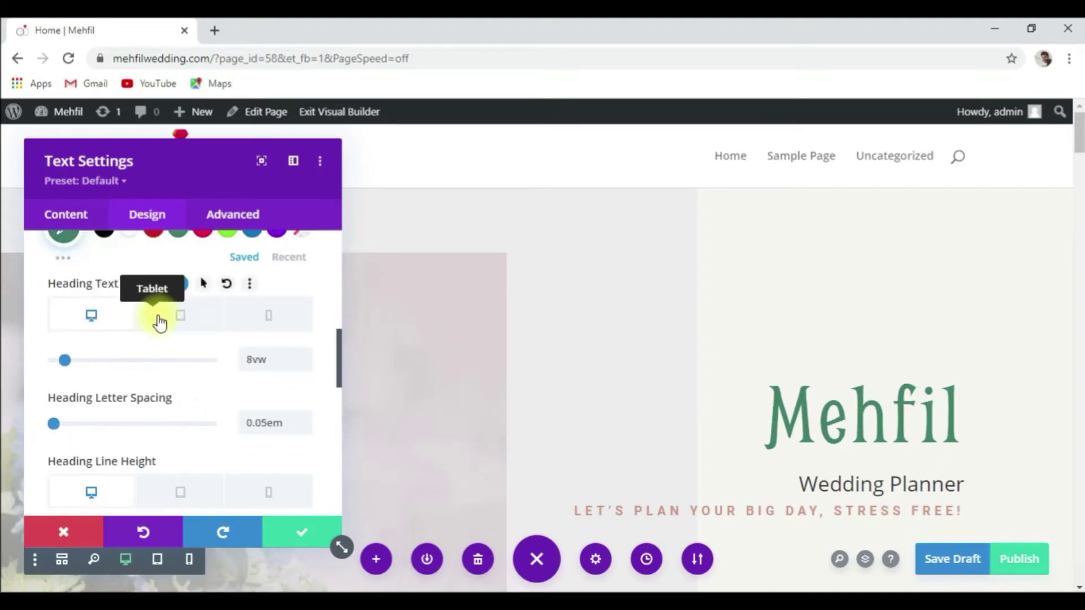
Set the H1 heading's phone text size to 80px and check its desktop and tablet sizes
{"action": "left_click", "coordinate": [259, 327]}
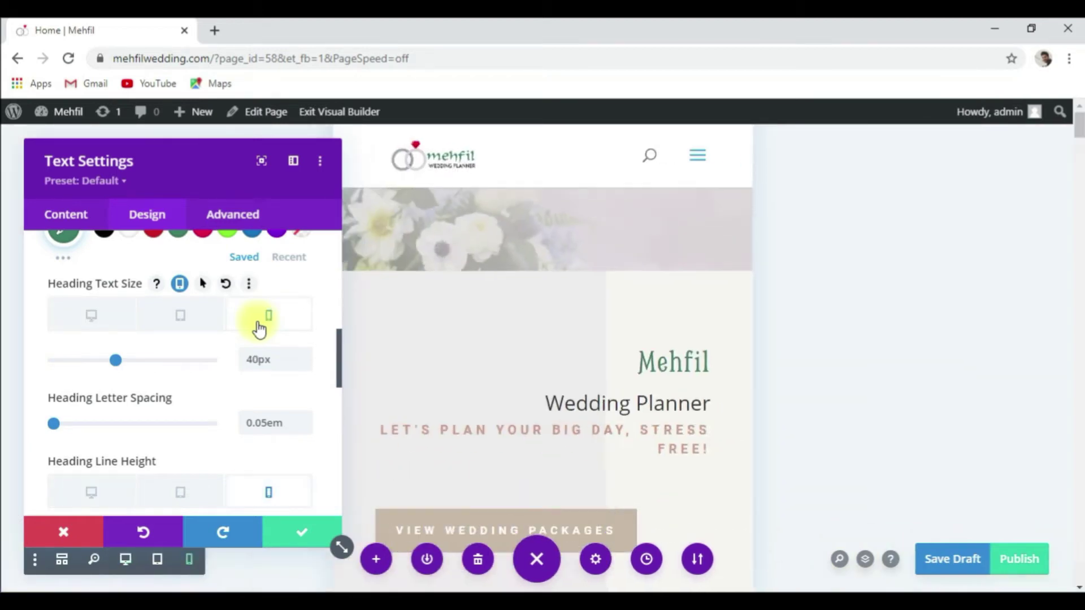
{"action": "left_click_drag", "start_coordinate": [116, 360], "coordinate": [177, 366]}
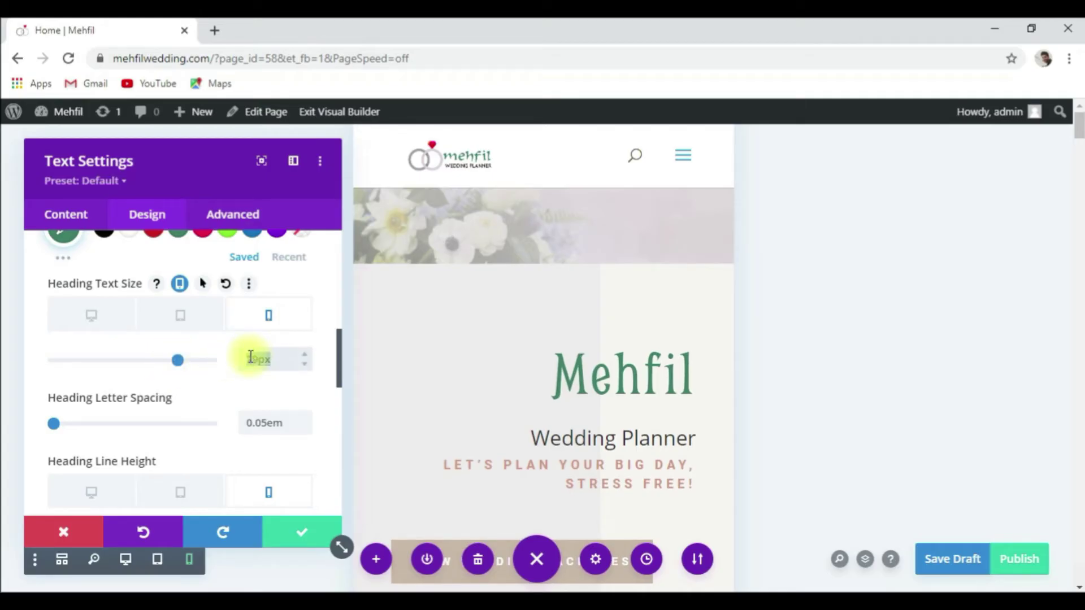
{"action": "left_click", "coordinate": [180, 362]}
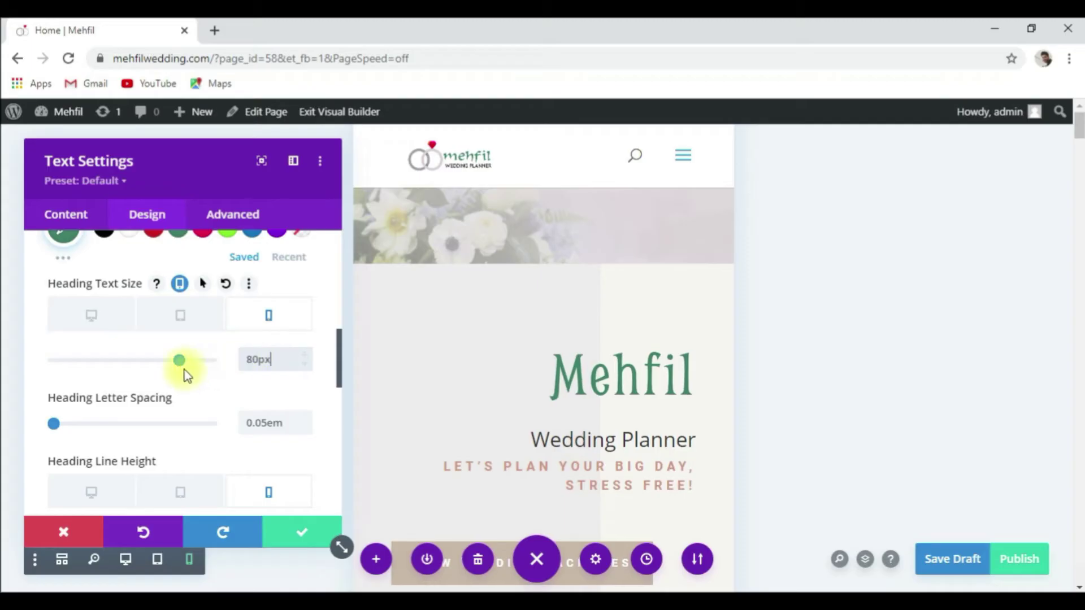
{"action": "left_click", "coordinate": [103, 324]}
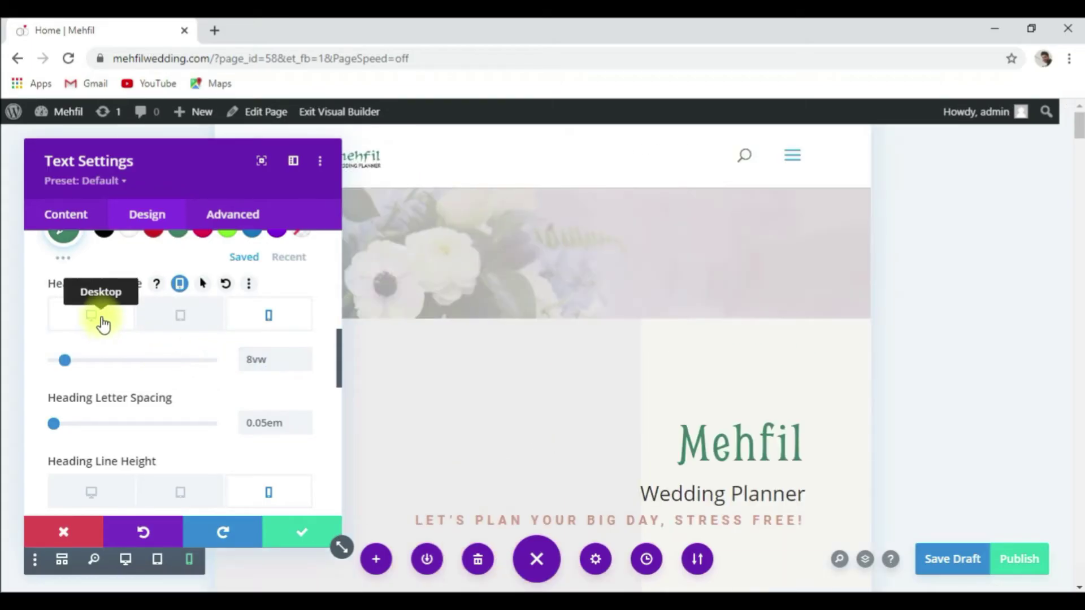
{"action": "left_click", "coordinate": [178, 316]}
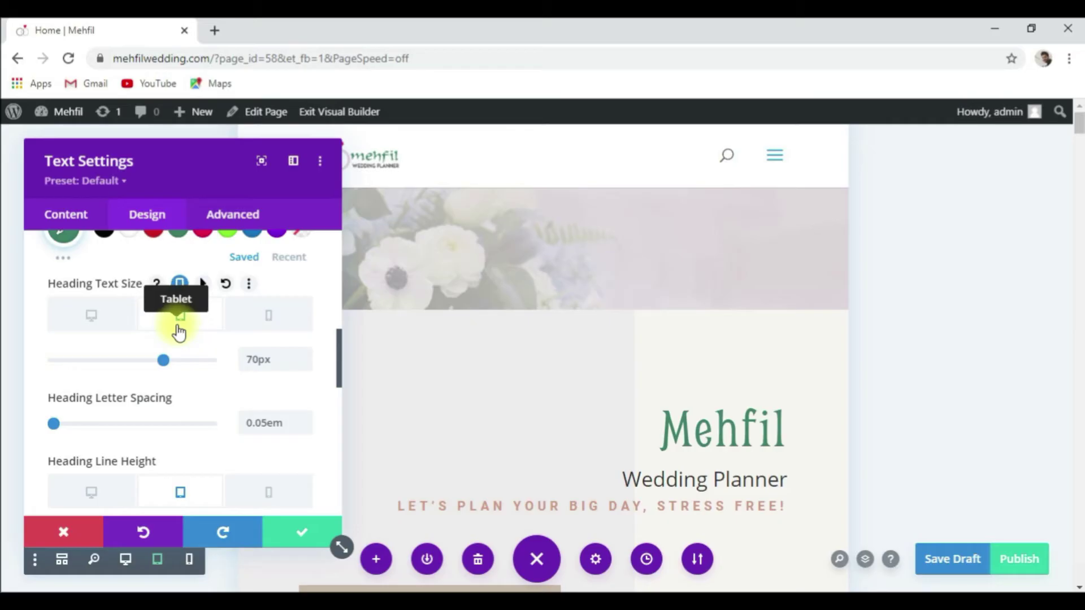
Compare two text shadow presets on the H1 heading and apply the soft shadow directly below the letters
{"action": "scroll", "coordinate": [170, 429], "scroll_direction": "down", "scroll_amount": 2}
{"action": "scroll", "coordinate": [102, 447], "scroll_direction": "down", "scroll_amount": 4}
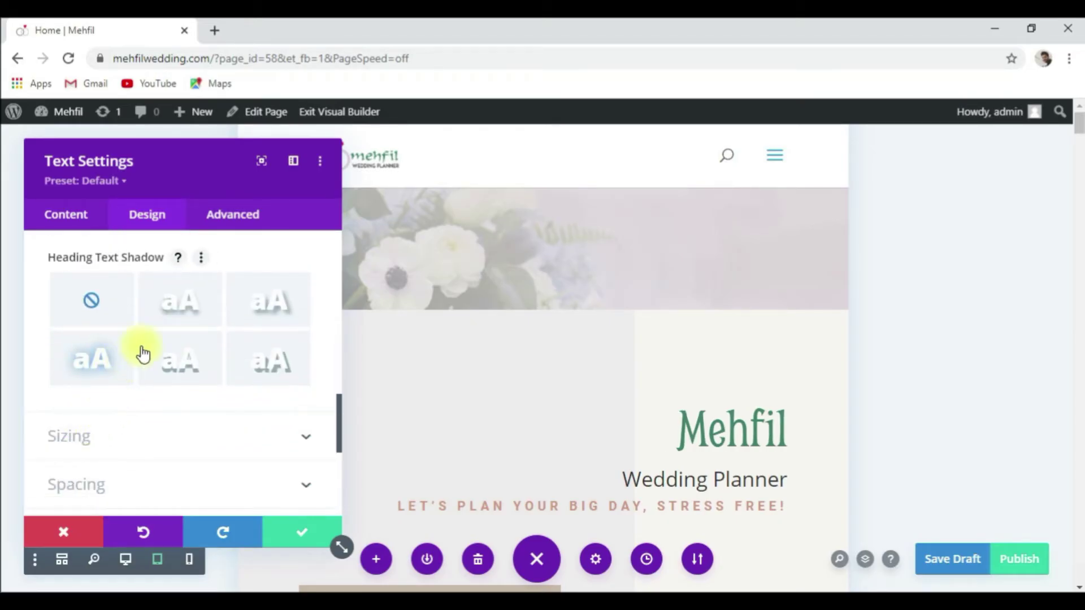
{"action": "left_click", "coordinate": [174, 311]}
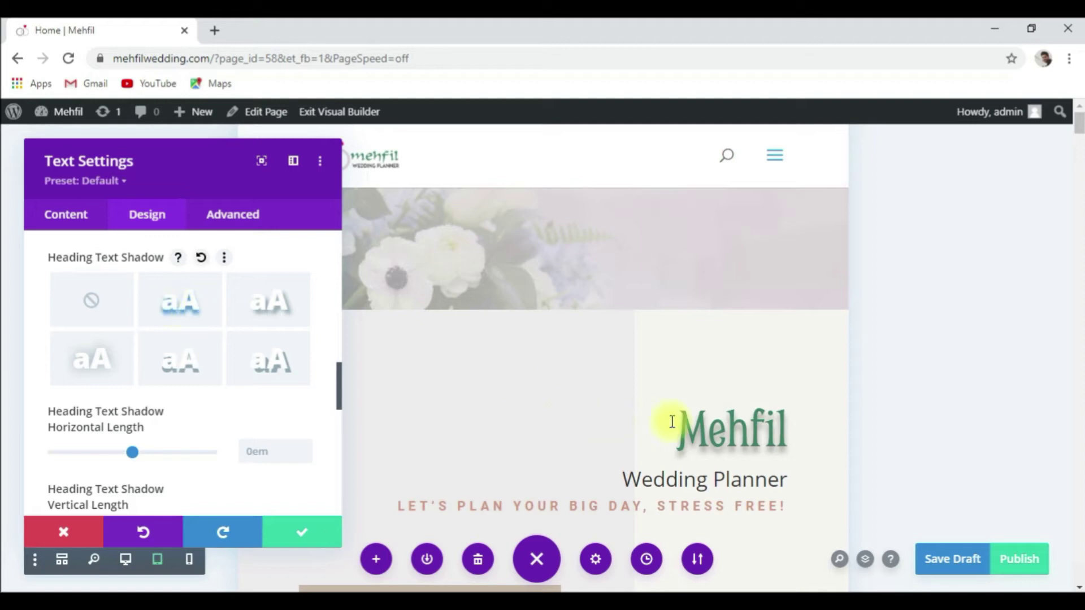
{"action": "left_click", "coordinate": [183, 371]}
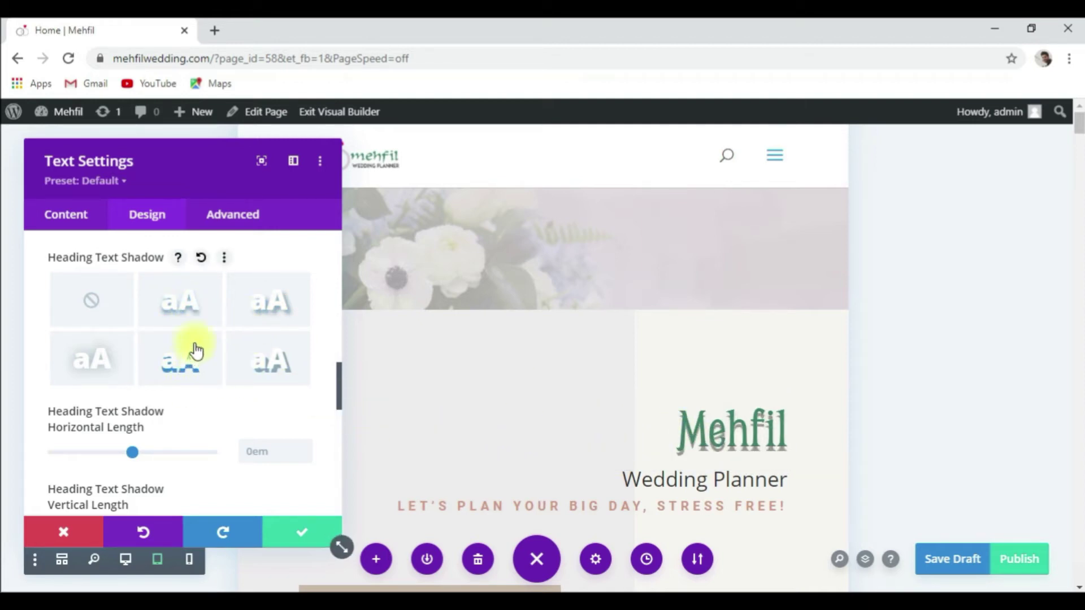
{"action": "left_click", "coordinate": [177, 319]}
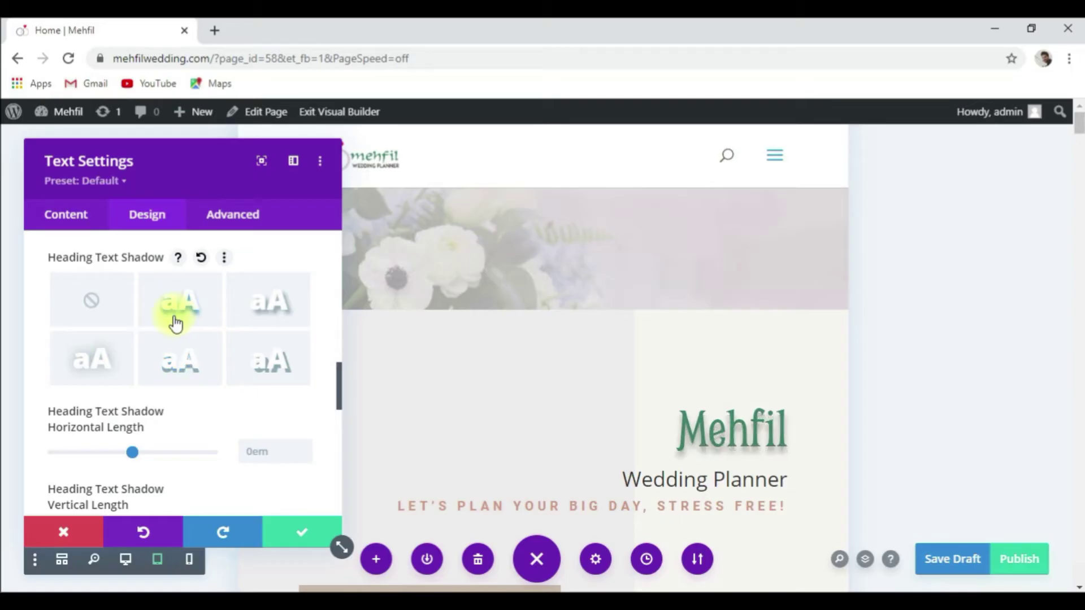
Review the remaining design options and check which heading level the "Wedding Planner" line uses in the text body
{"action": "scroll", "coordinate": [117, 417], "scroll_direction": "down", "scroll_amount": 10}
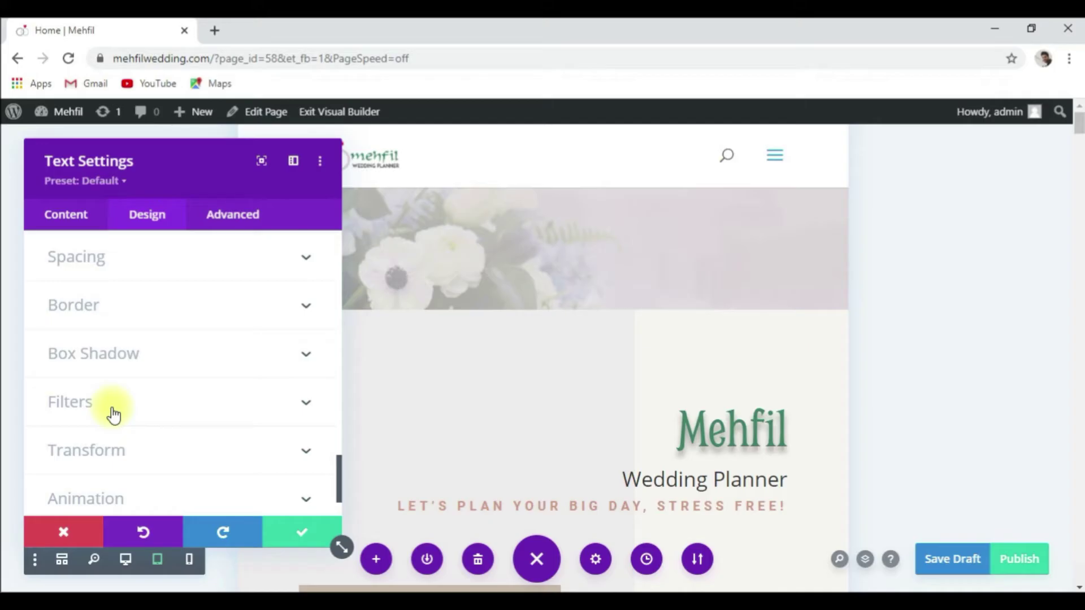
{"action": "scroll", "coordinate": [113, 415], "scroll_direction": "down", "scroll_amount": 2}
{"action": "scroll", "coordinate": [110, 413], "scroll_direction": "up", "scroll_amount": 15}
{"action": "scroll", "coordinate": [113, 408], "scroll_direction": "down", "scroll_amount": 5}
{"action": "scroll", "coordinate": [113, 408], "scroll_direction": "up", "scroll_amount": 5}
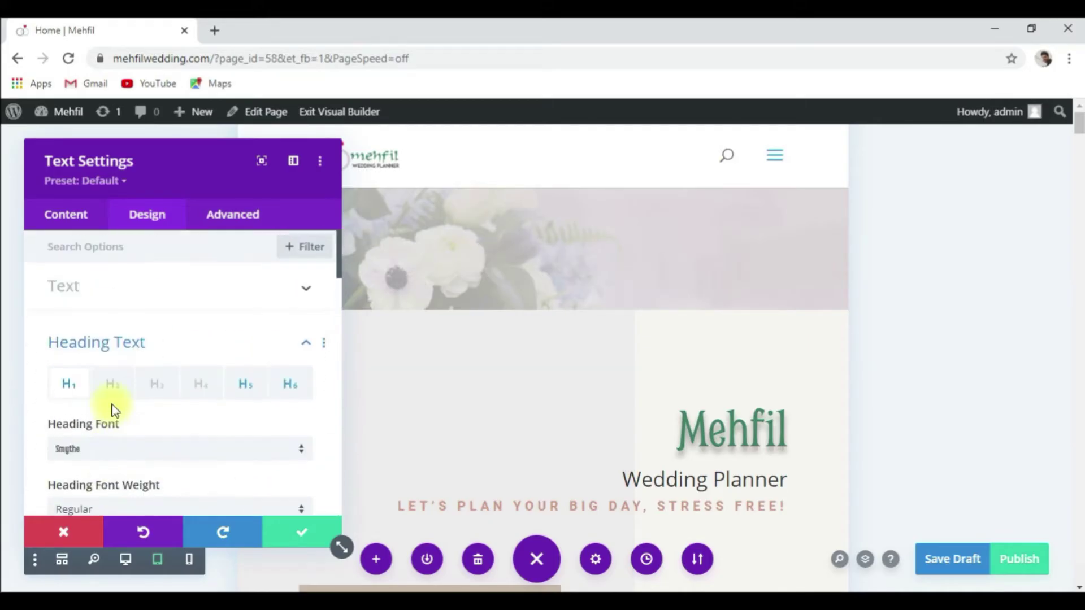
{"action": "left_click", "coordinate": [82, 228]}
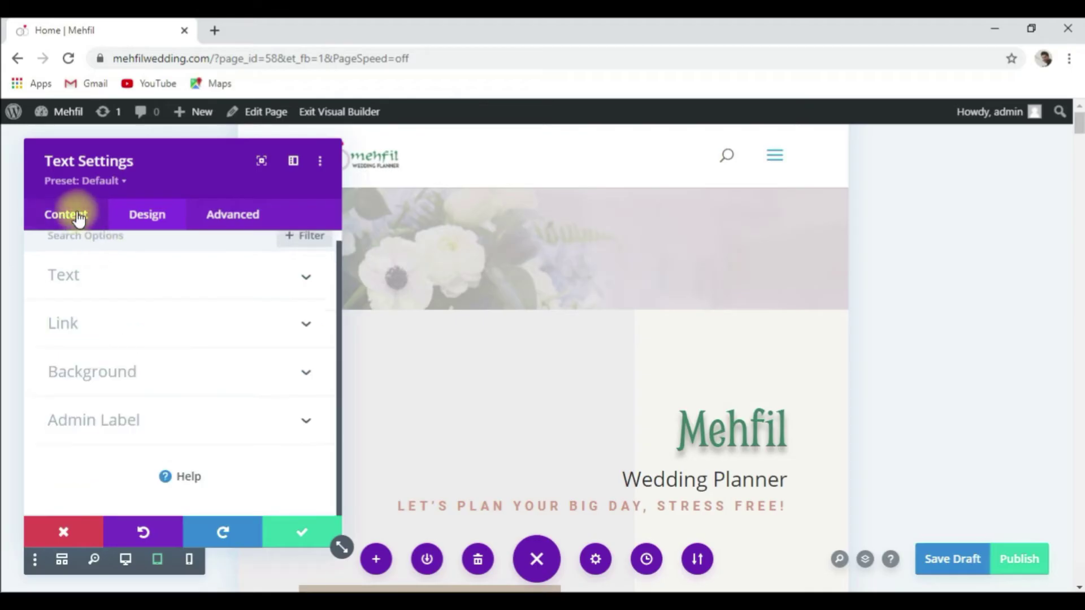
{"action": "left_click", "coordinate": [103, 306]}
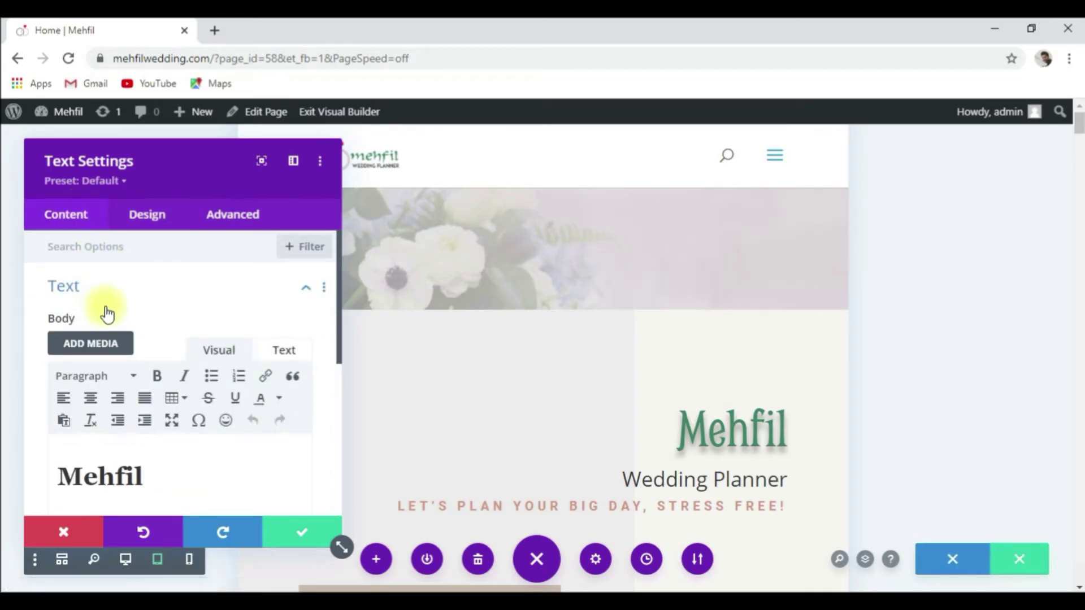
{"action": "scroll", "coordinate": [107, 316], "scroll_direction": "down", "scroll_amount": 3}
{"action": "left_click_drag", "start_coordinate": [232, 369], "coordinate": [48, 378]}
{"action": "scroll", "coordinate": [211, 394], "scroll_direction": "up", "scroll_amount": 3}
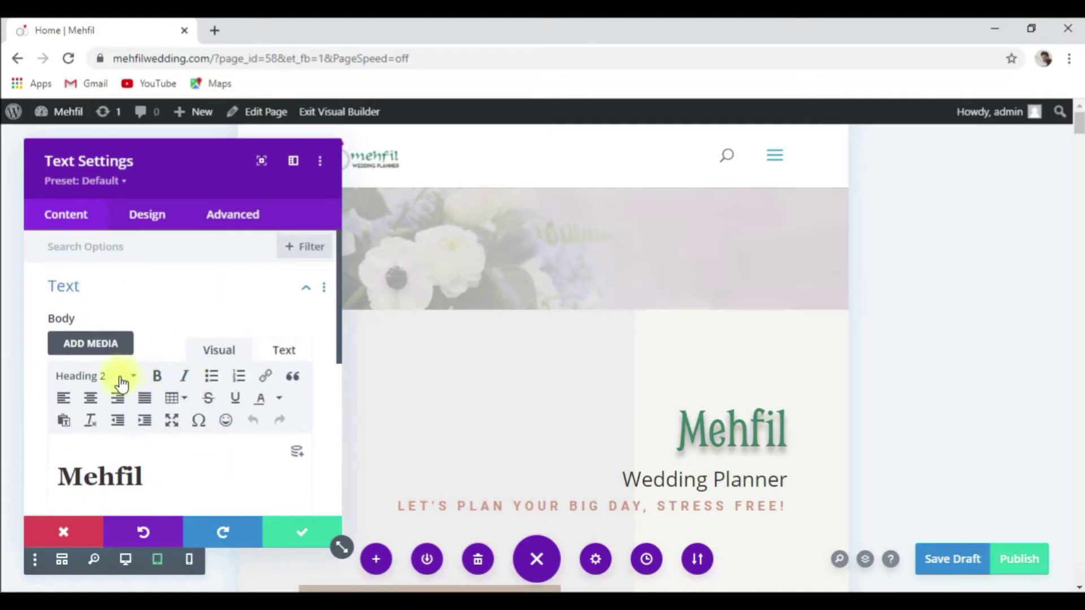
{"action": "scroll", "coordinate": [133, 392], "scroll_direction": "down", "scroll_amount": 3}
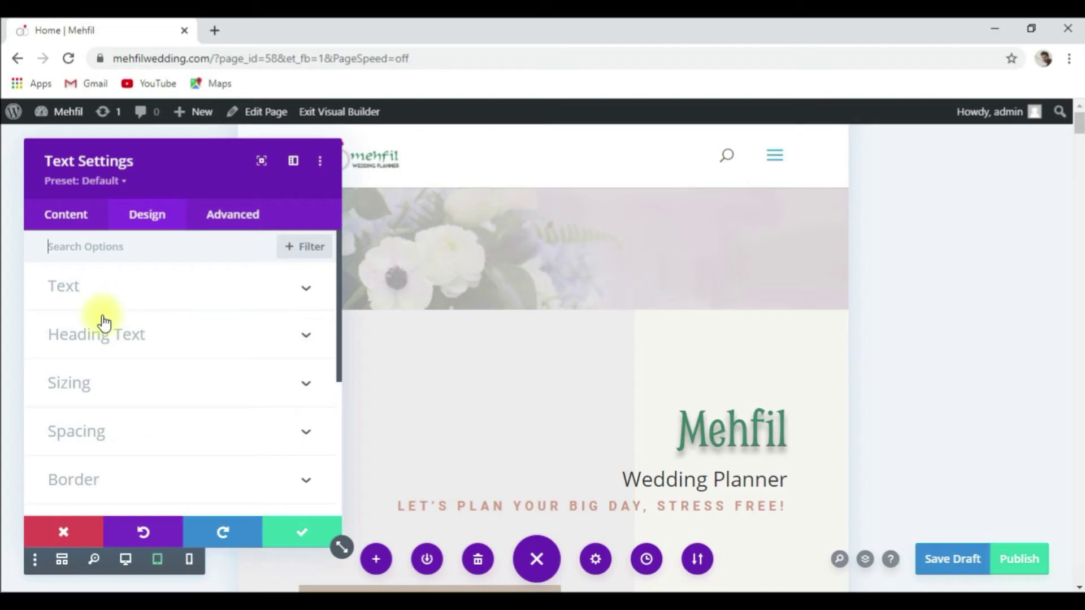
Set the H2 heading's font weight to Bold for the "Wedding Planner" line
{"action": "left_click", "coordinate": [139, 335]}
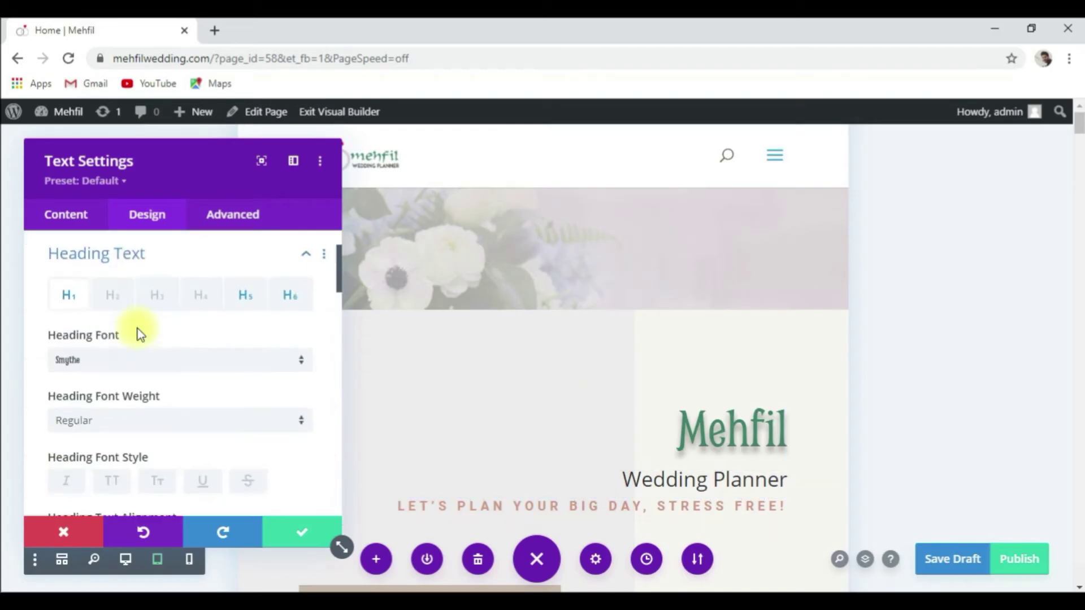
{"action": "left_click", "coordinate": [125, 308]}
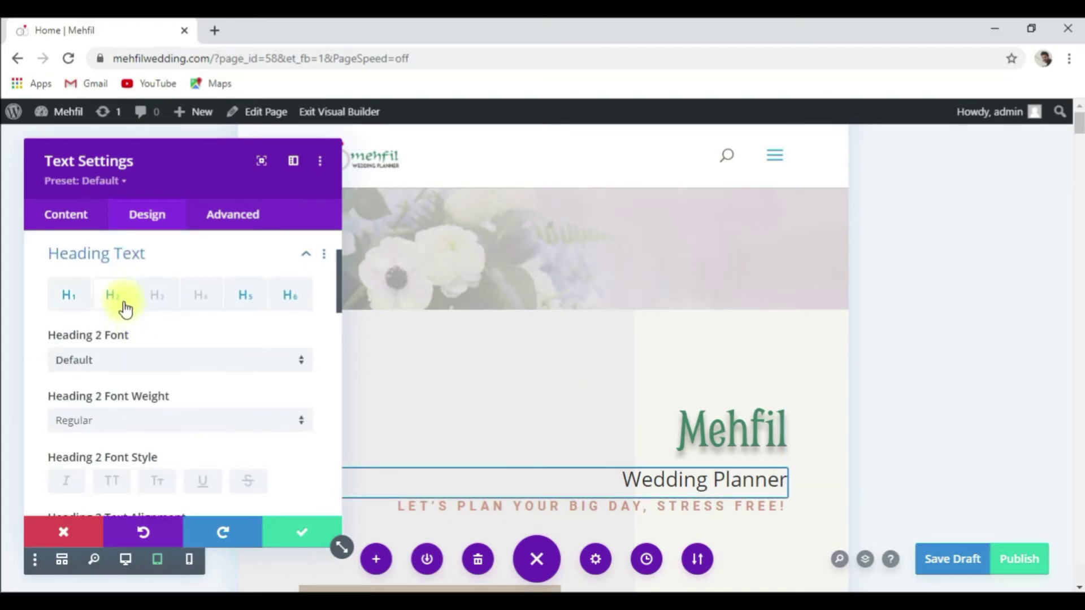
{"action": "left_click", "coordinate": [294, 434]}
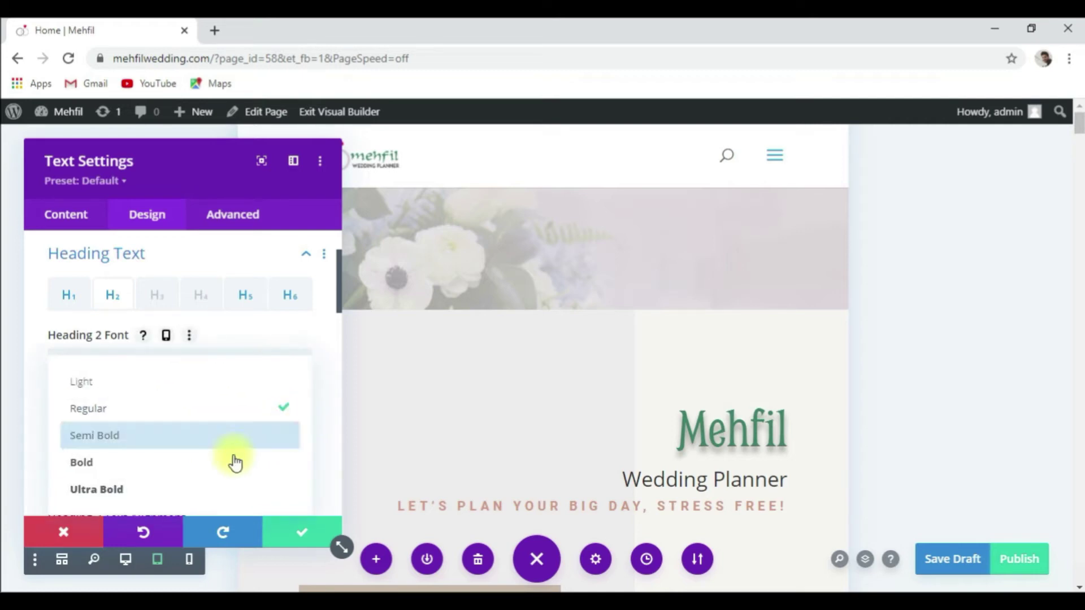
{"action": "left_click", "coordinate": [158, 476]}
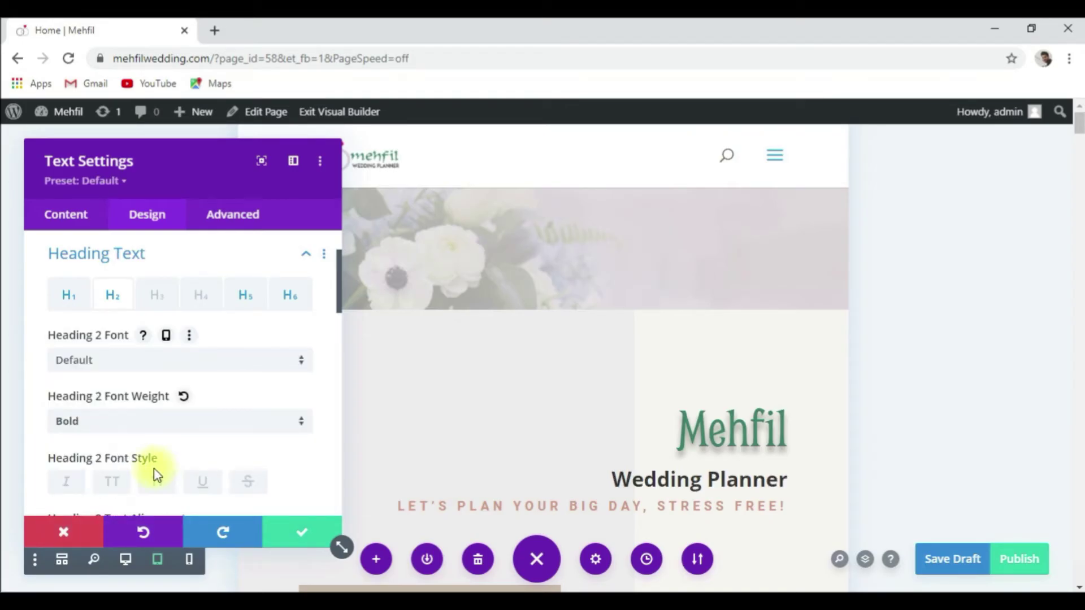
Try red on the H2 heading, set its text color to black, and save the text module's settings
{"action": "scroll", "coordinate": [181, 447], "scroll_direction": "down", "scroll_amount": 3}
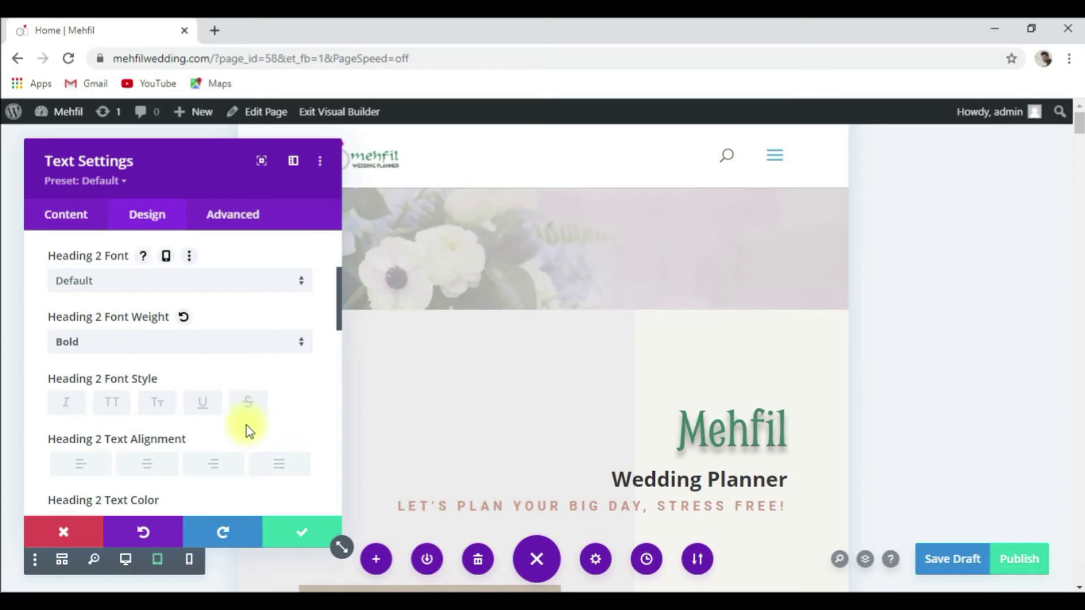
{"action": "scroll", "coordinate": [248, 432], "scroll_direction": "down", "scroll_amount": 5}
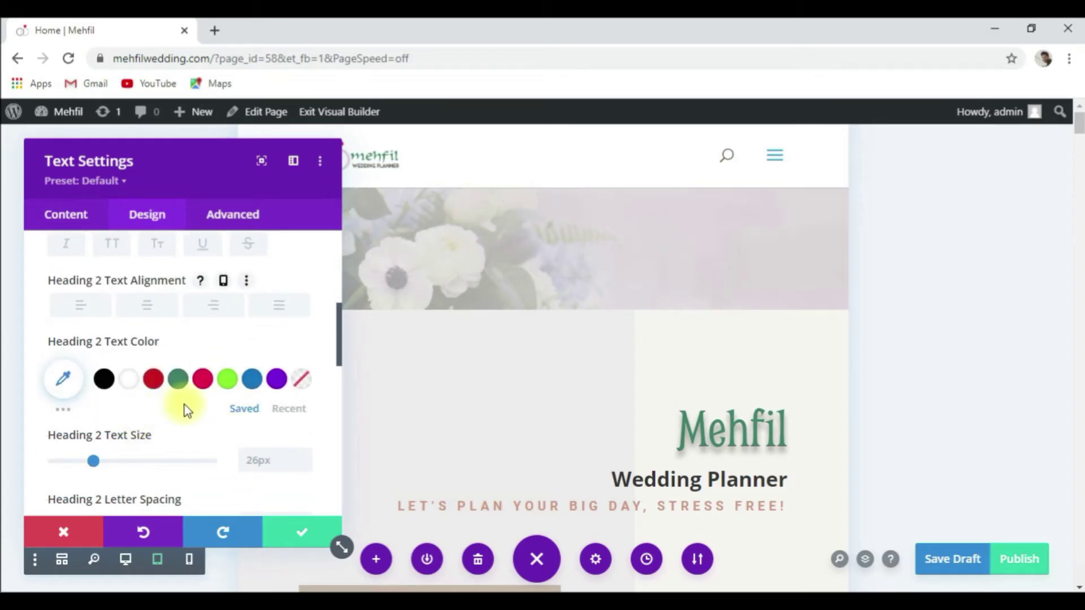
{"action": "left_click", "coordinate": [153, 383]}
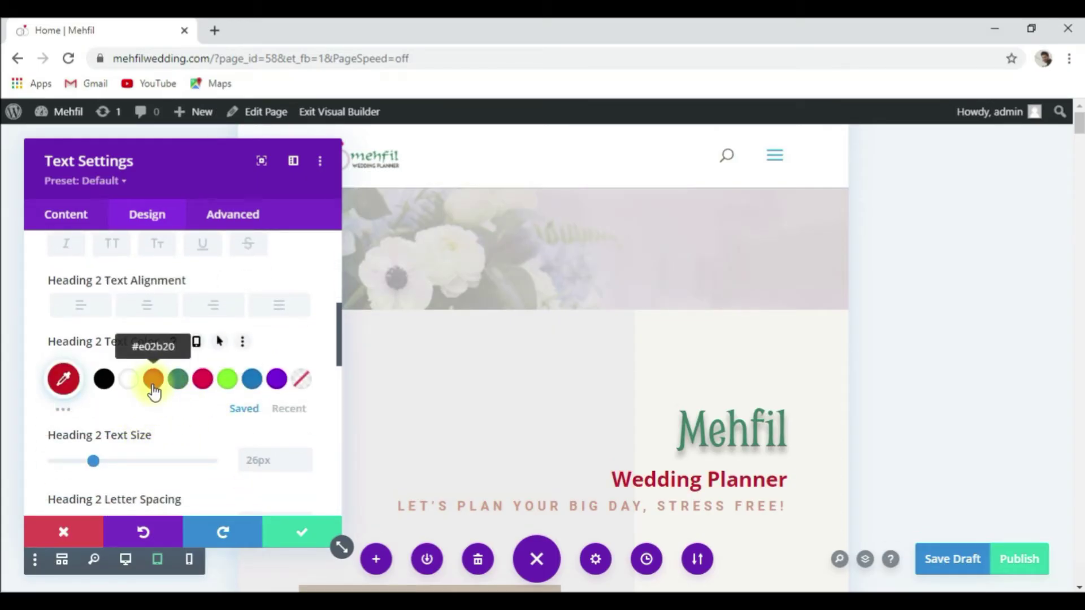
{"action": "left_click", "coordinate": [104, 380]}
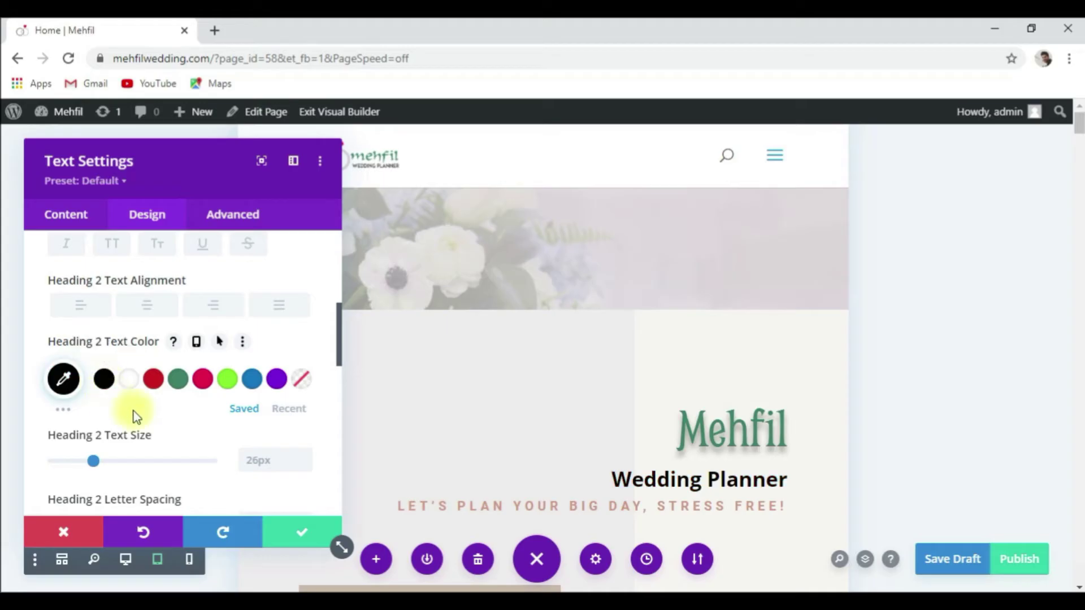
{"action": "scroll", "coordinate": [157, 436], "scroll_direction": "down", "scroll_amount": 2}
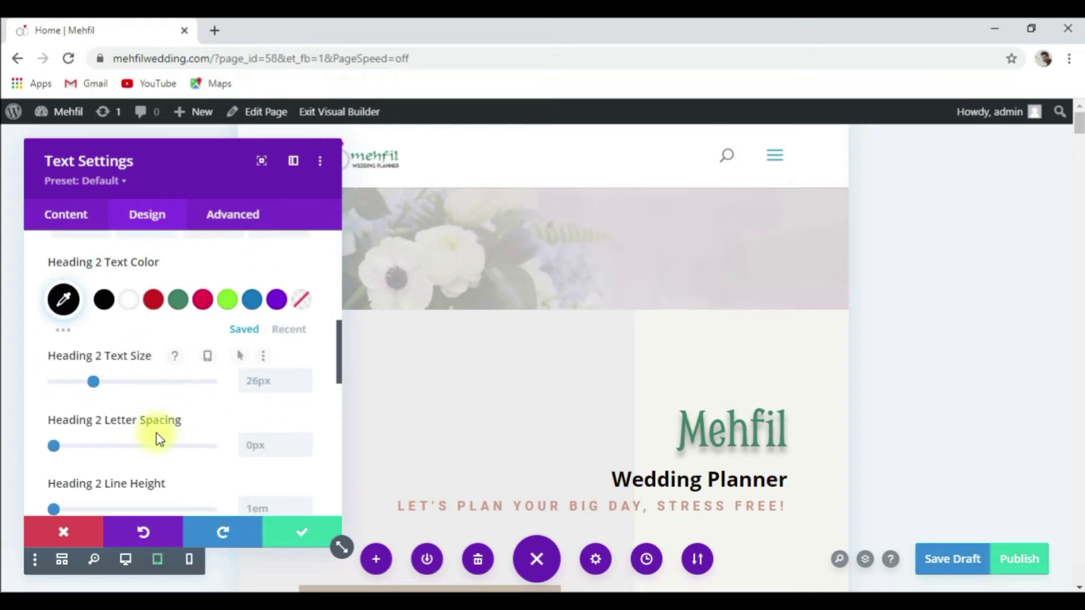
{"action": "left_click", "coordinate": [310, 532]}
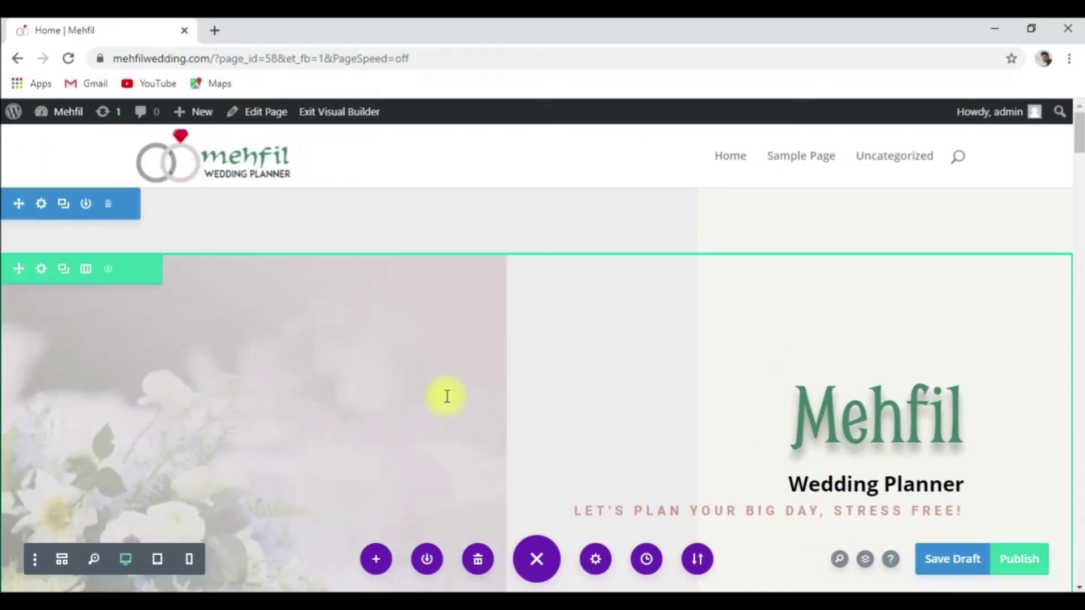
{"action": "scroll", "coordinate": [576, 356], "scroll_direction": "down", "scroll_amount": 2}
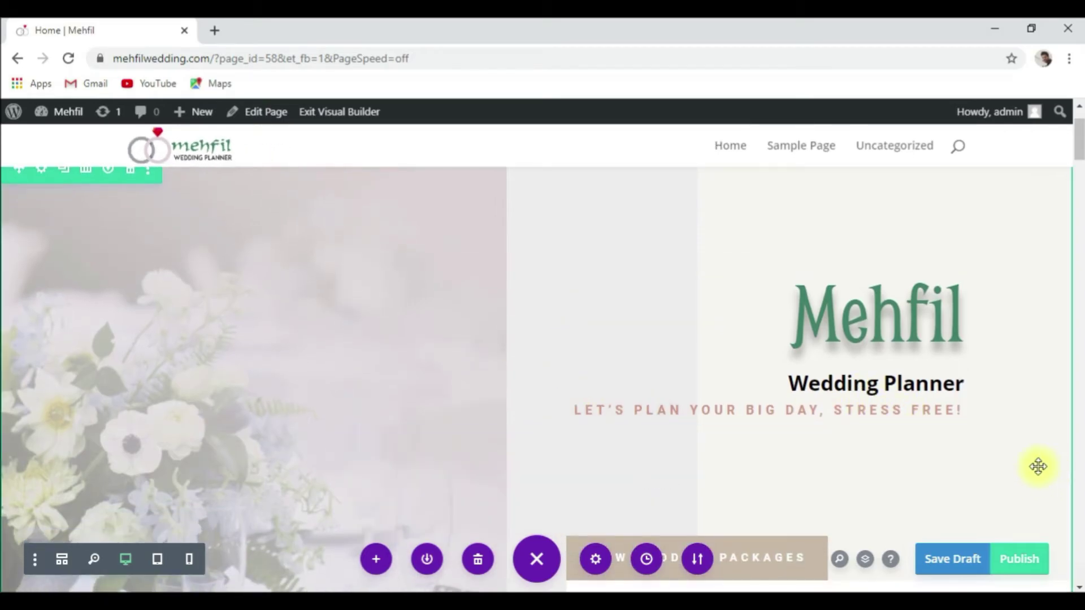
{"action": "scroll", "coordinate": [1030, 469], "scroll_direction": "down", "scroll_amount": 3}
{"action": "scroll", "coordinate": [1026, 468], "scroll_direction": "down", "scroll_amount": 3}
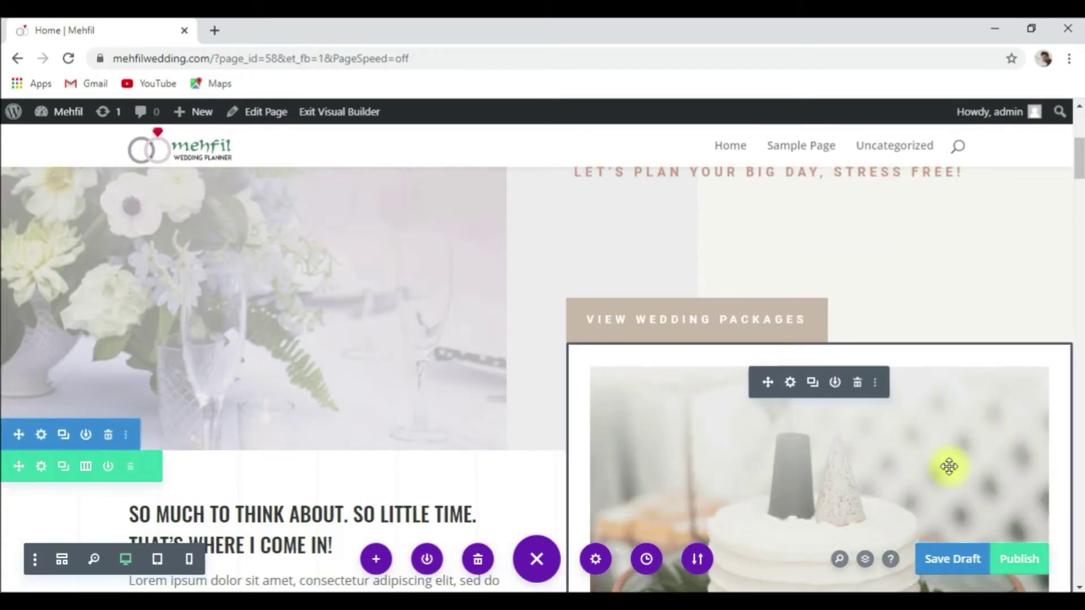
Open the settings of the wedding cake image beside the text and start uploading a replacement picture from the computer
{"action": "scroll", "coordinate": [949, 468], "scroll_direction": "down", "scroll_amount": 2}
{"action": "scroll", "coordinate": [943, 466], "scroll_direction": "down", "scroll_amount": 2}
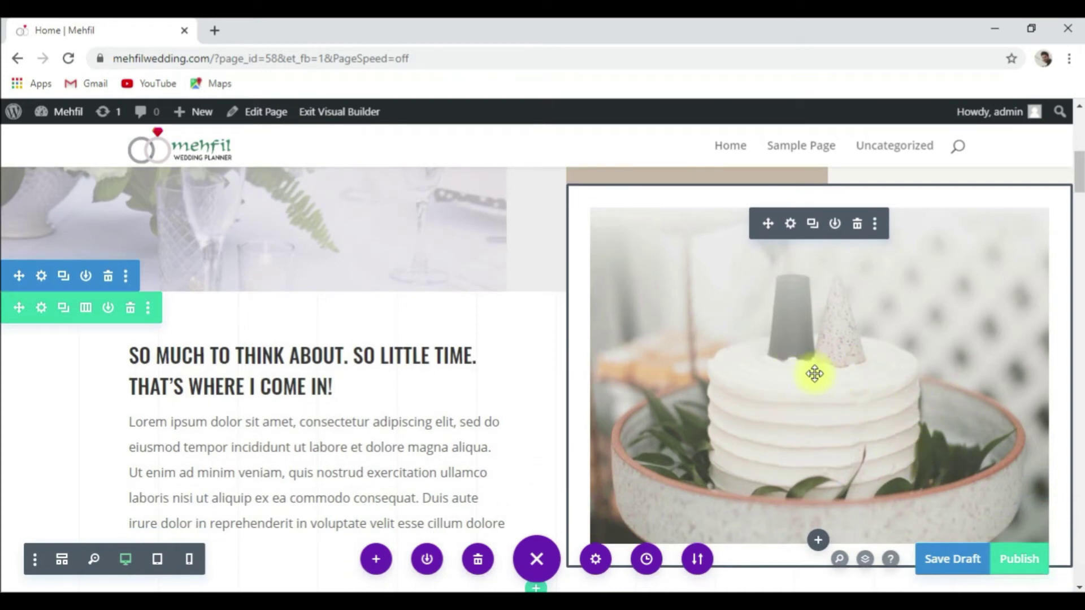
{"action": "left_click", "coordinate": [791, 224]}
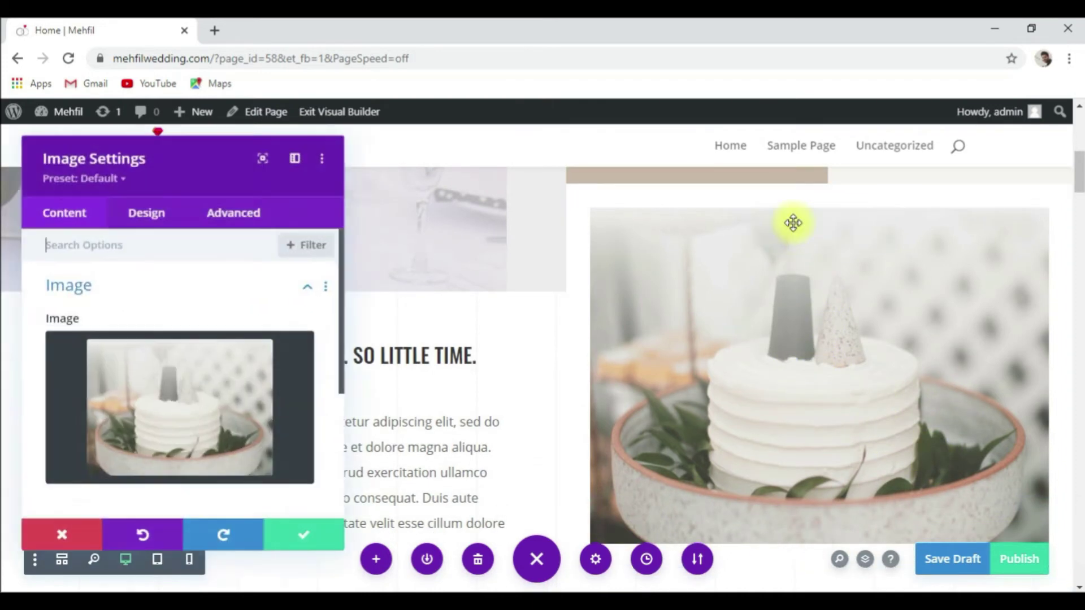
{"action": "left_click", "coordinate": [191, 398]}
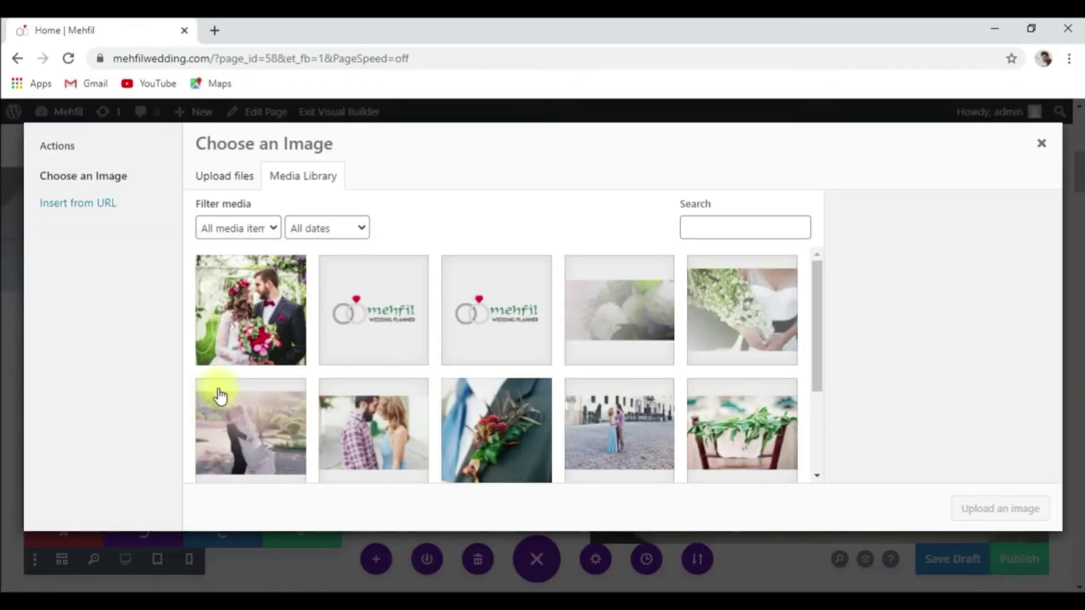
{"action": "left_click", "coordinate": [224, 180]}
{"action": "left_click", "coordinate": [614, 373]}
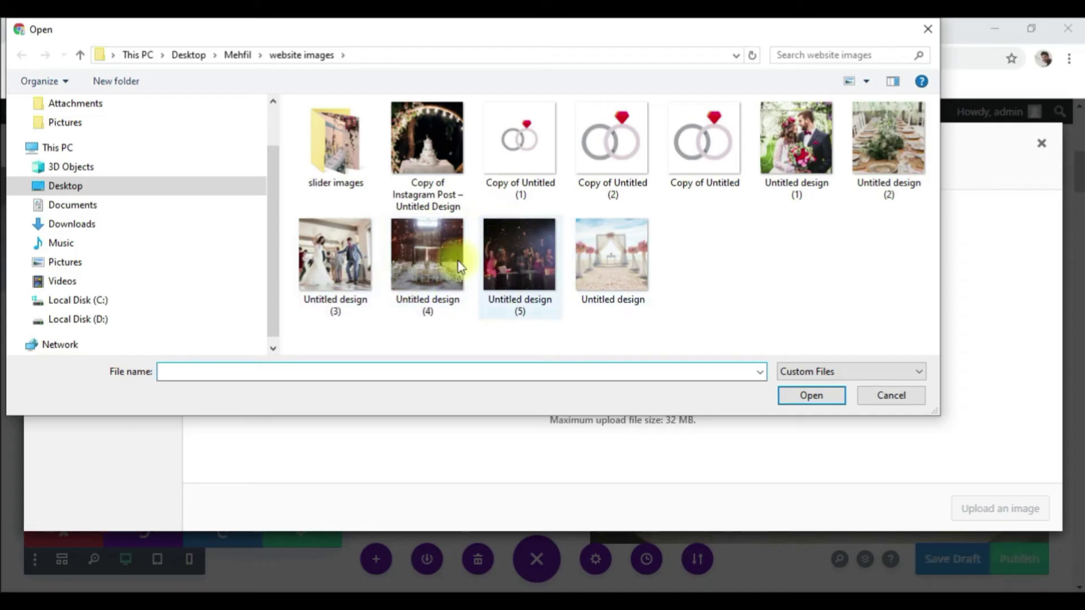
Rename the "Untitled design (3)" picture in the website images folder as "Wedding planner in Bangalore_Mehfil"
{"action": "left_click", "coordinate": [337, 259]}
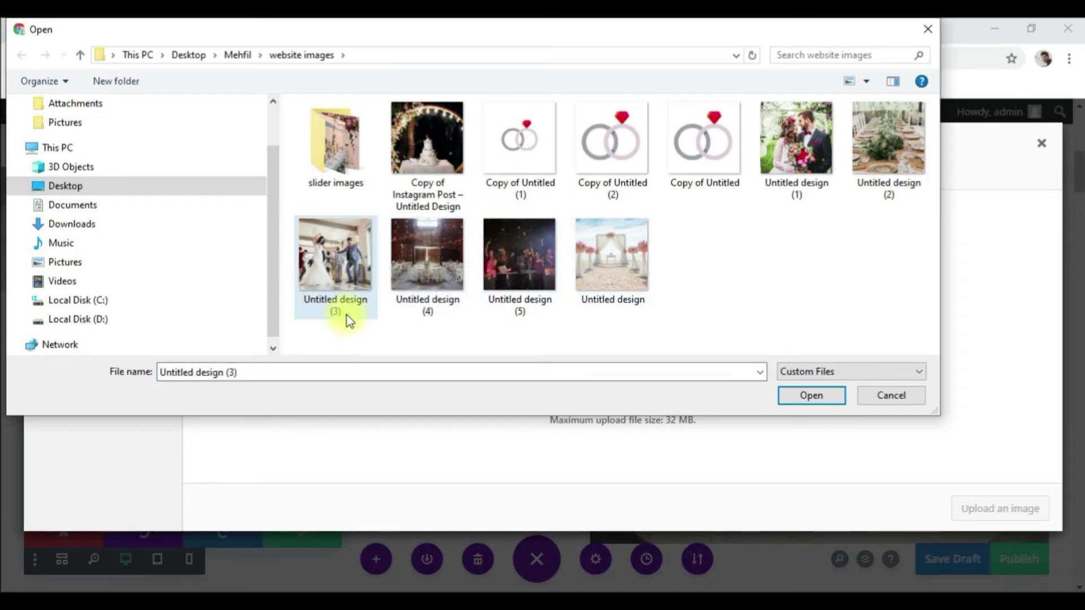
{"action": "right_click", "coordinate": [346, 313]}
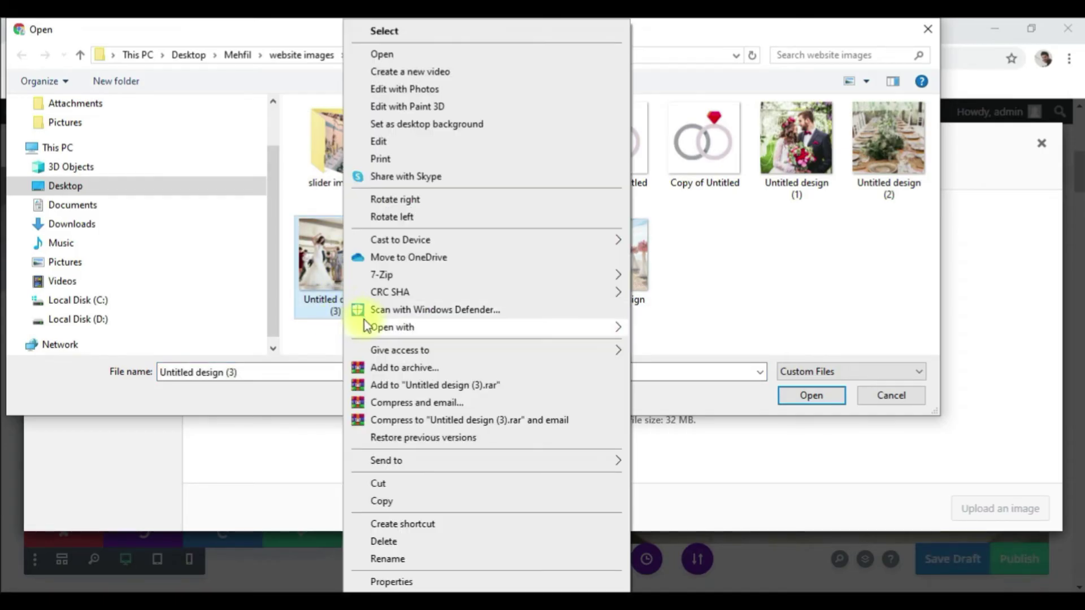
{"action": "left_click", "coordinate": [405, 559]}
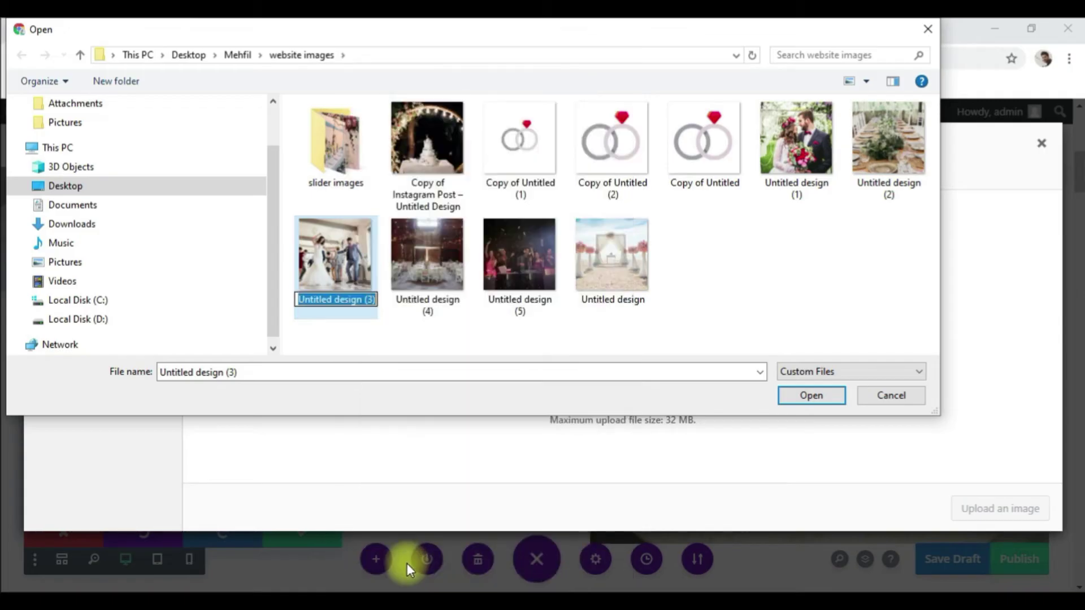
{"action": "type", "text": "Wedding planner in Bang"}
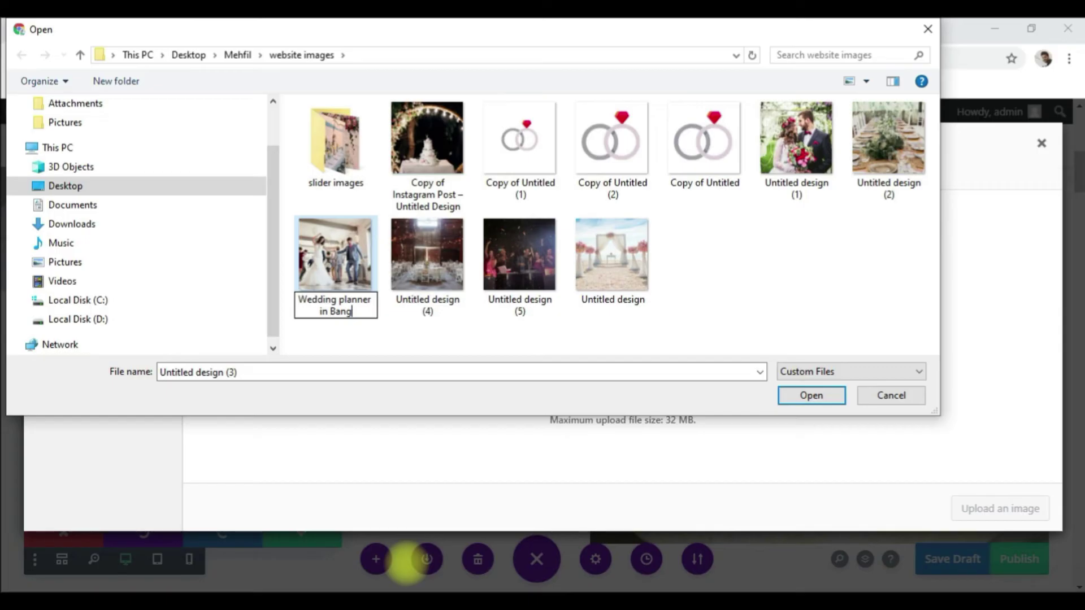
{"action": "type", "text": "alore_Mehfil"}
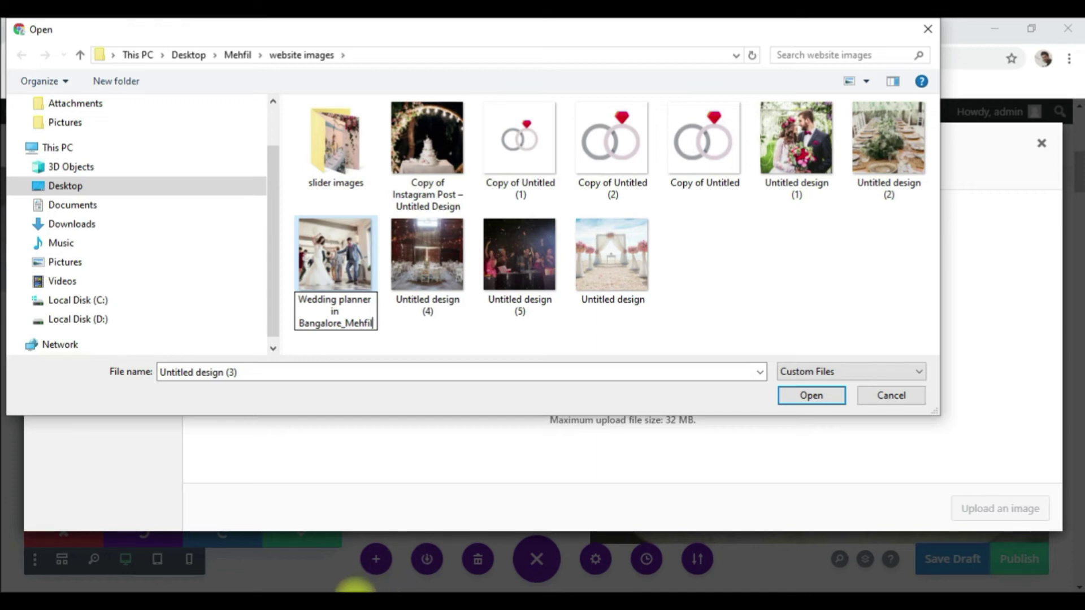
{"action": "left_click", "coordinate": [418, 342]}
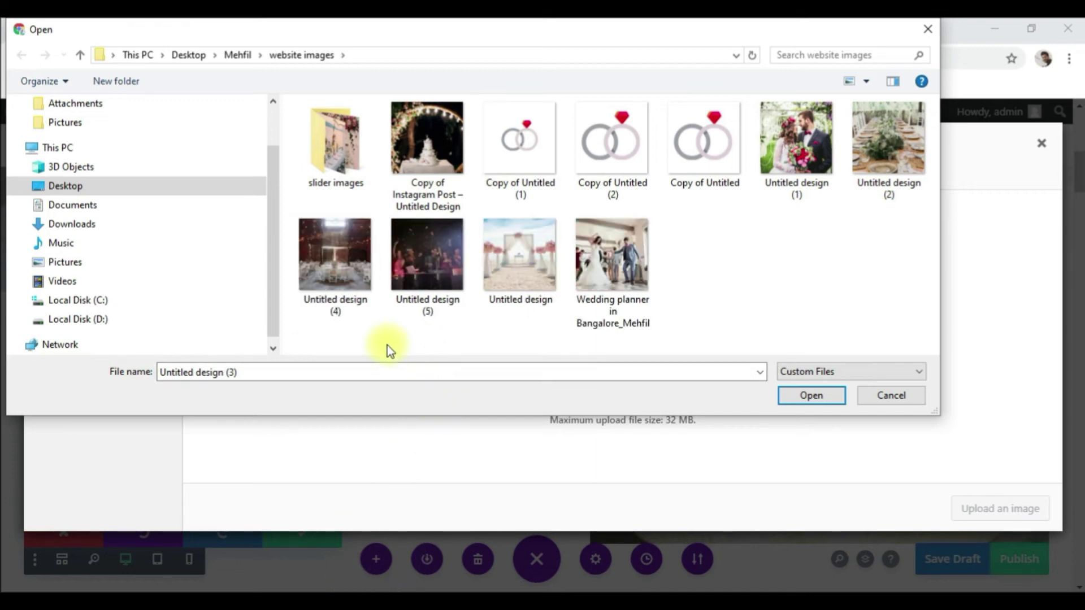
Upload the renamed picture and copy its title, "Wedding planner in Bangalore_Mehfil", into its alt text
{"action": "left_click", "coordinate": [622, 257]}
{"action": "left_click", "coordinate": [792, 391]}
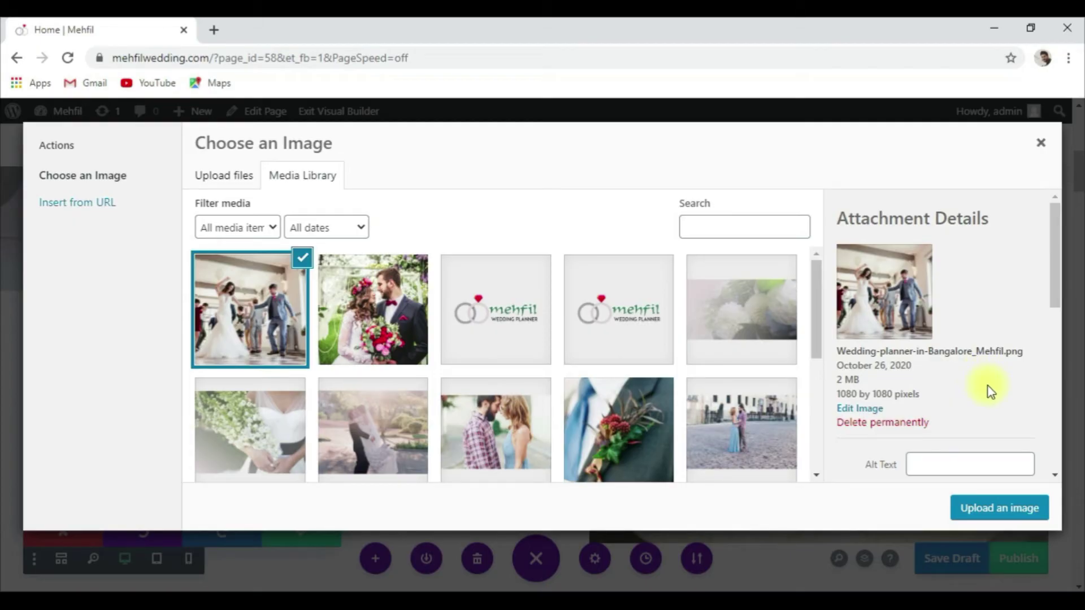
{"action": "scroll", "coordinate": [988, 385], "scroll_direction": "down", "scroll_amount": 3}
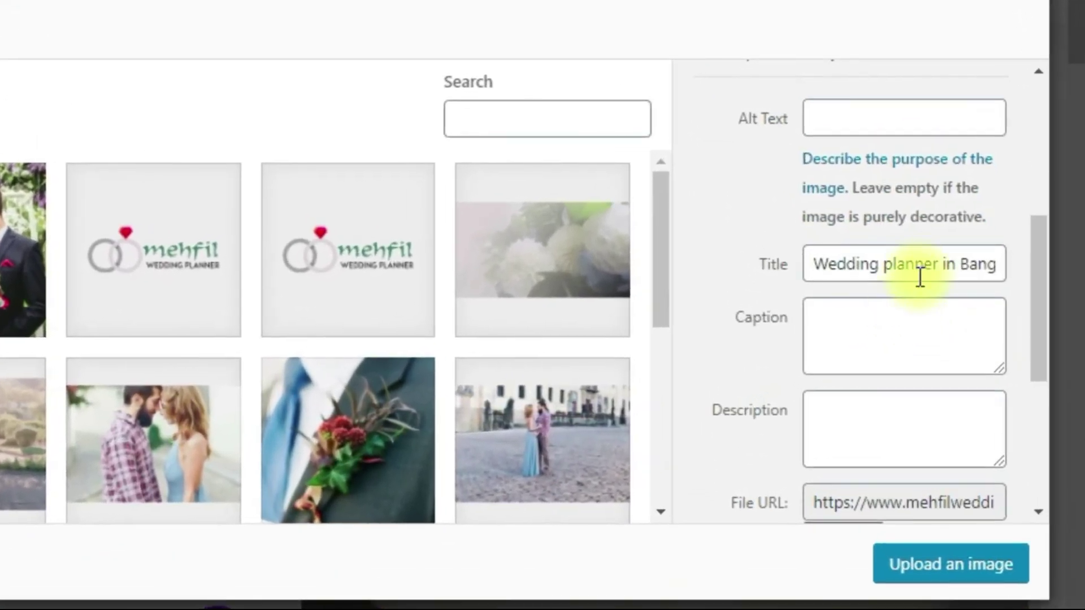
{"action": "left_click", "coordinate": [948, 267]}
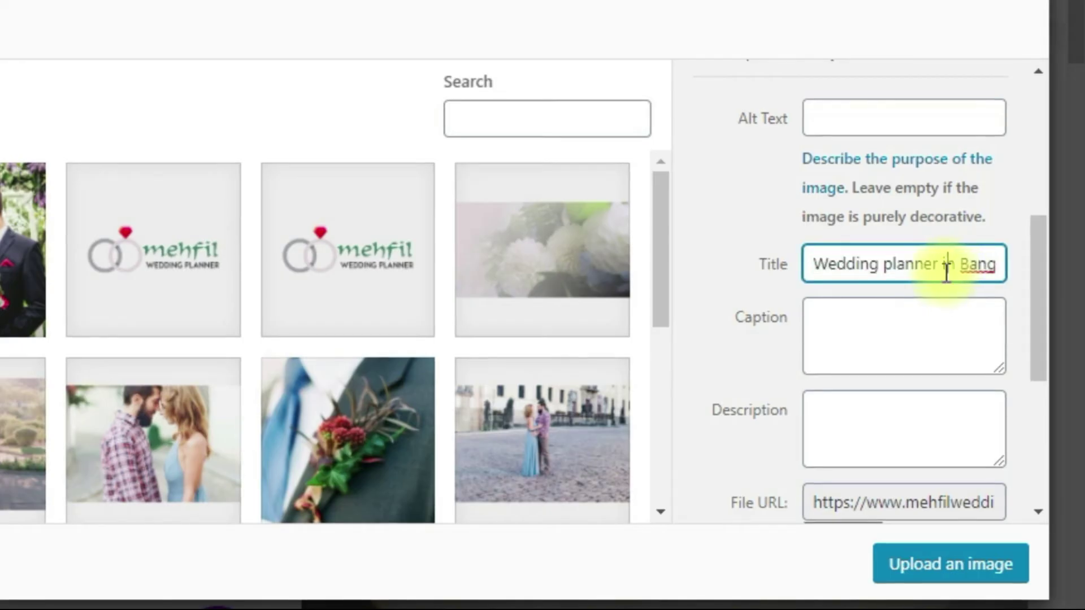
{"action": "key", "text": "ctrl+a"}
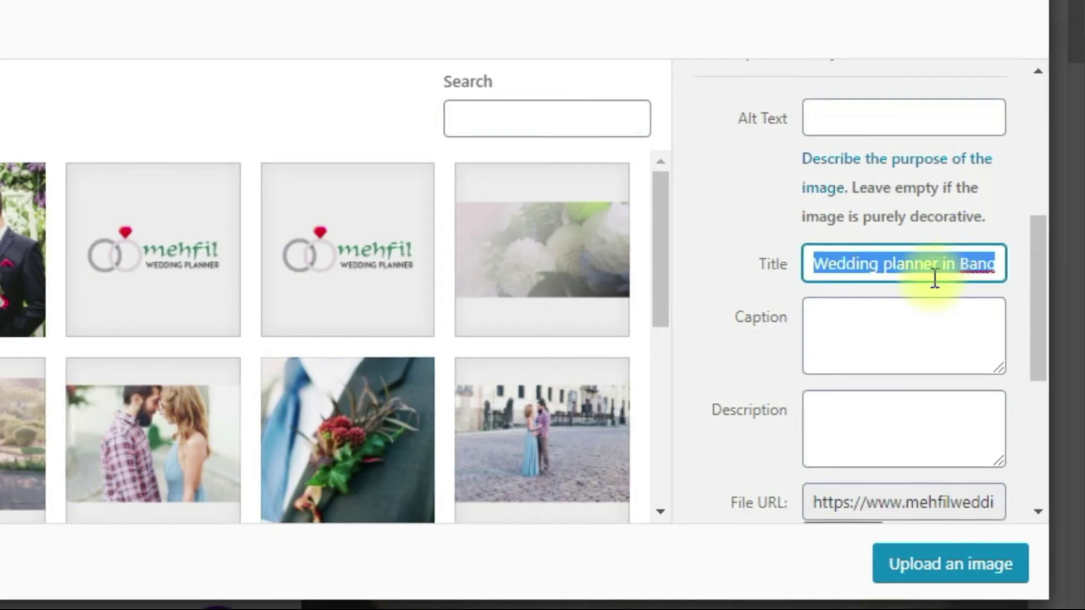
{"action": "left_click", "coordinate": [857, 117]}
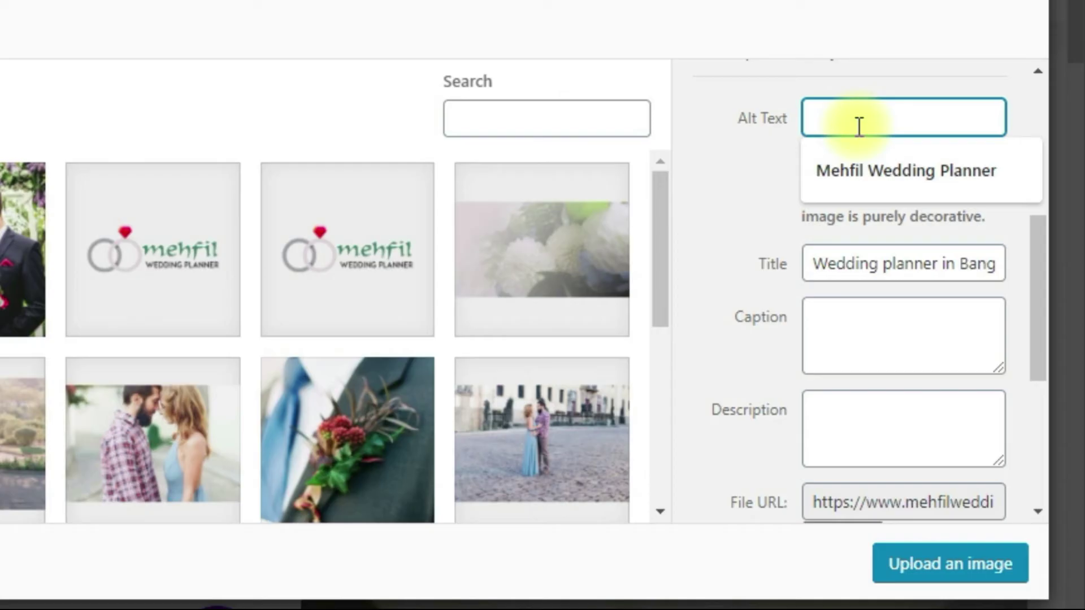
{"action": "key", "text": "ctrl+v"}
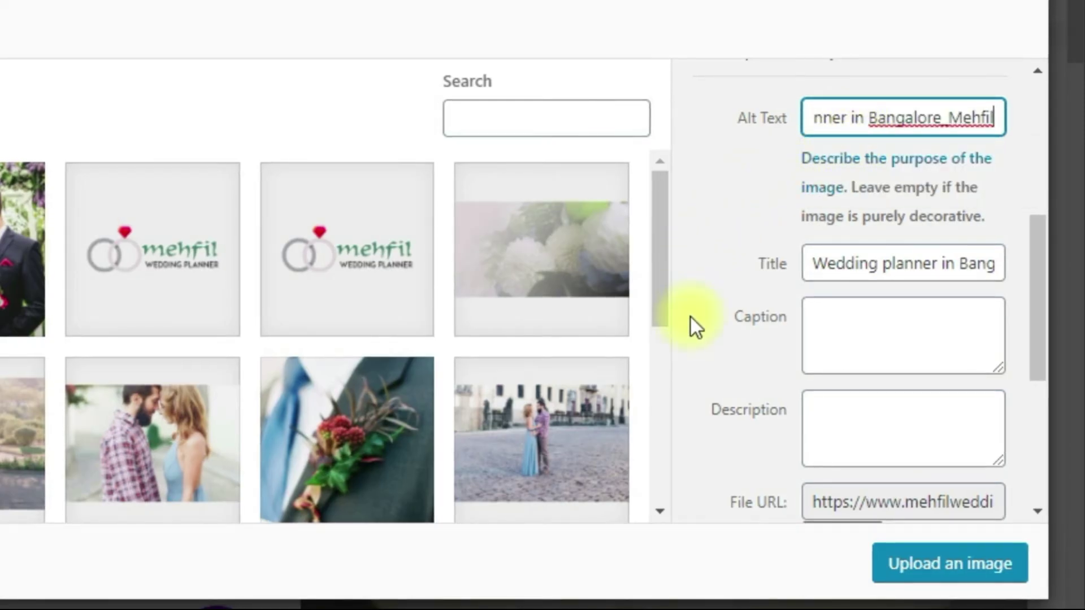
Insert the uploaded dancing couple picture into the image module and save the module's settings
{"action": "scroll", "coordinate": [691, 317], "scroll_direction": "down", "scroll_amount": 5}
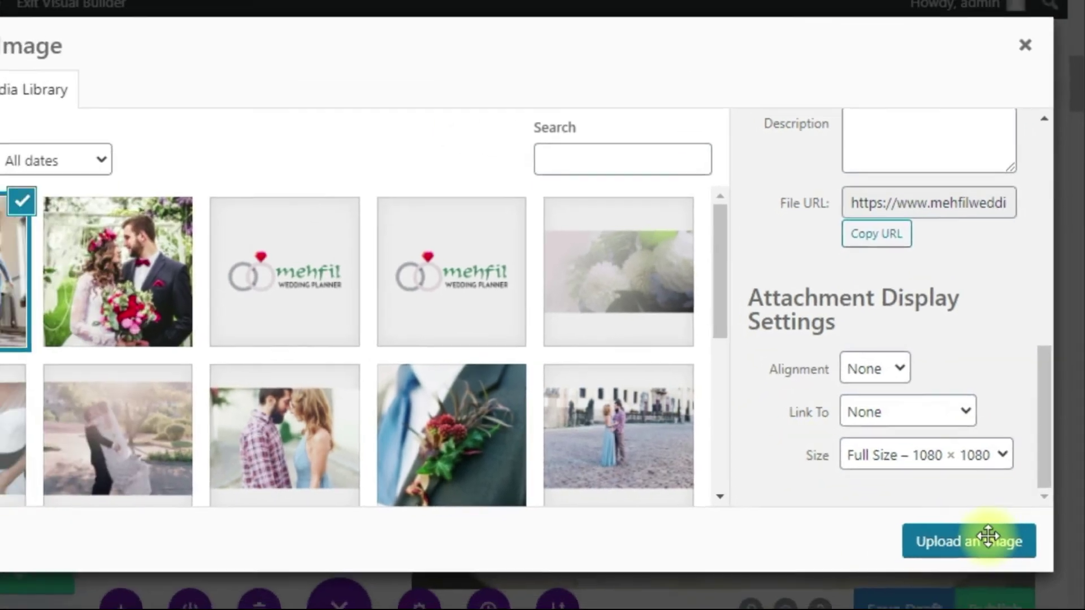
{"action": "left_click", "coordinate": [975, 563]}
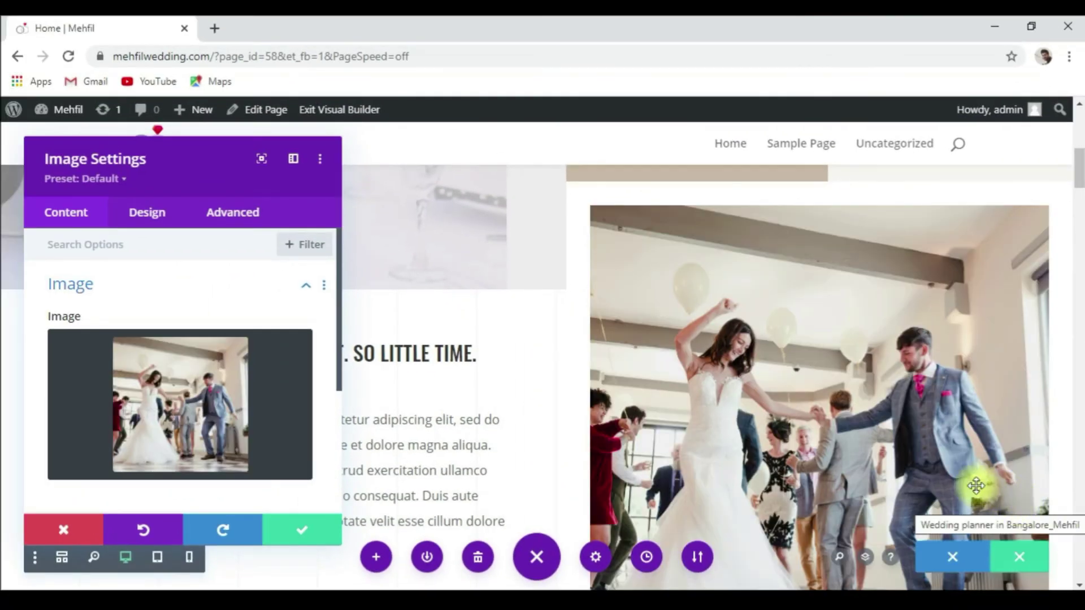
{"action": "left_click", "coordinate": [308, 531]}
Examine how the new picture sits beside the text and below the hero section
{"action": "scroll", "coordinate": [985, 317], "scroll_direction": "up", "scroll_amount": 3}
{"action": "scroll", "coordinate": [702, 468], "scroll_direction": "down", "scroll_amount": 5}
{"action": "scroll", "coordinate": [778, 460], "scroll_direction": "up", "scroll_amount": 7}
{"action": "scroll", "coordinate": [644, 421], "scroll_direction": "down", "scroll_amount": 4}
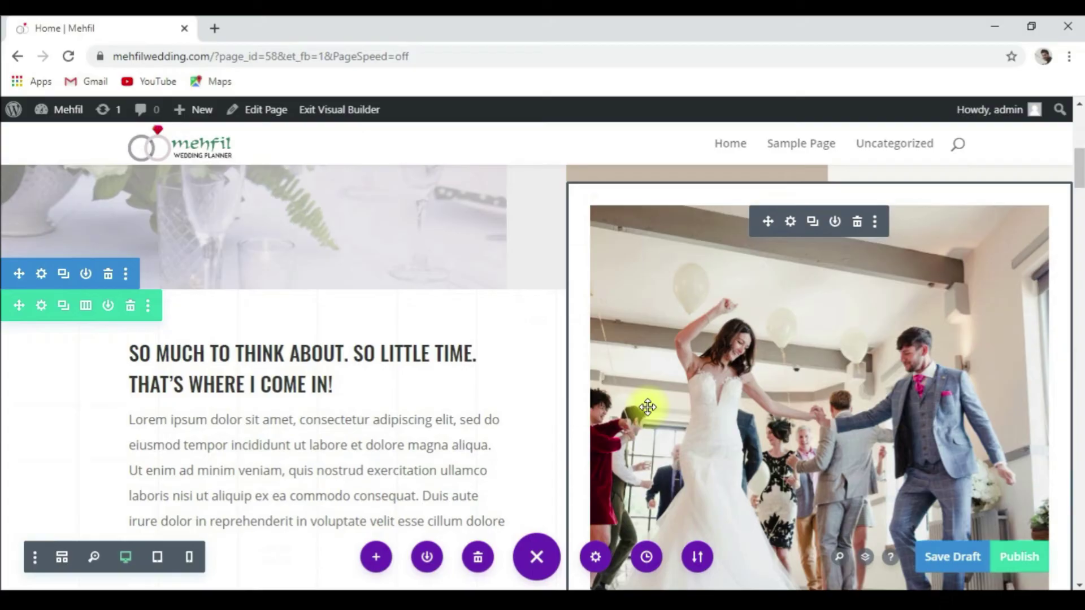
{"action": "scroll", "coordinate": [907, 358], "scroll_direction": "down", "scroll_amount": 1}
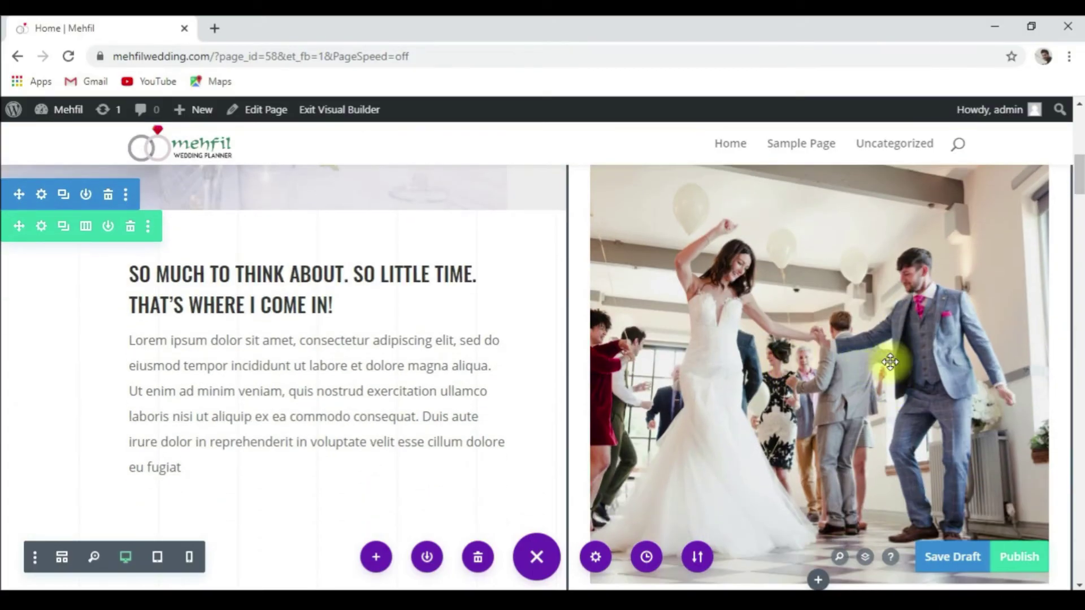
{"action": "scroll", "coordinate": [890, 362], "scroll_direction": "down", "scroll_amount": 1}
{"action": "scroll", "coordinate": [891, 361], "scroll_direction": "up", "scroll_amount": 2}
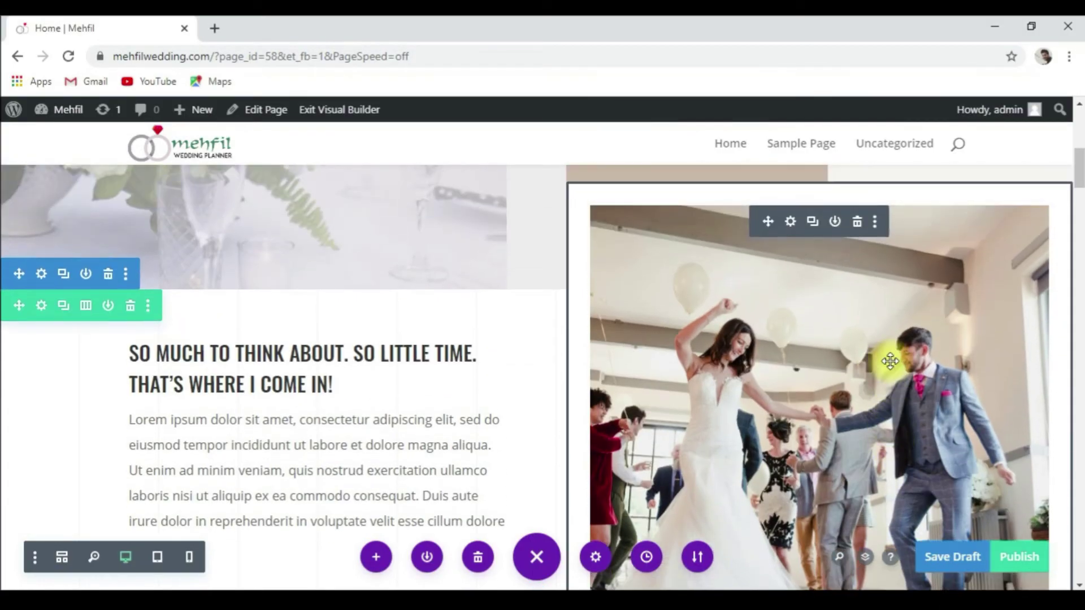
Replace the "So Much to Think About" heading in the text module beside the picture with "What we do!"
{"action": "mouse_move", "coordinate": [296, 384]}
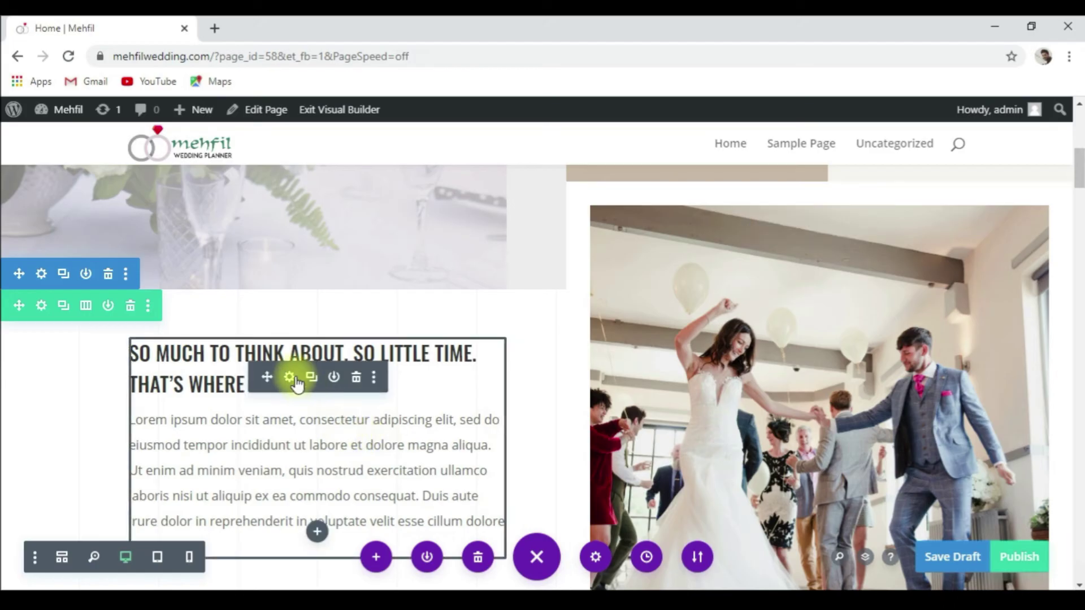
{"action": "left_click", "coordinate": [289, 378]}
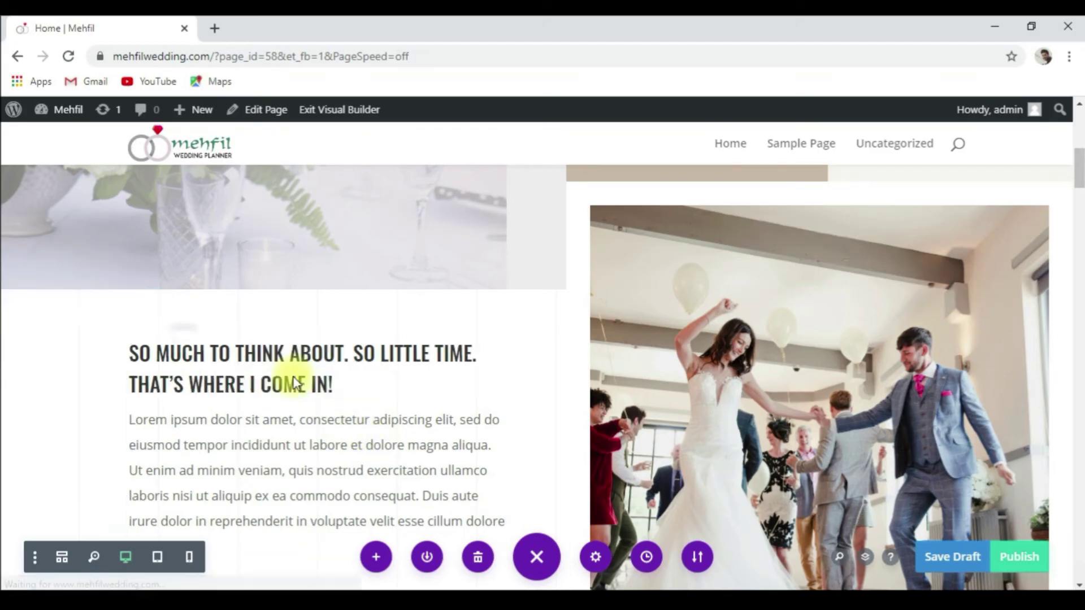
{"action": "scroll", "coordinate": [224, 368], "scroll_direction": "down", "scroll_amount": 3}
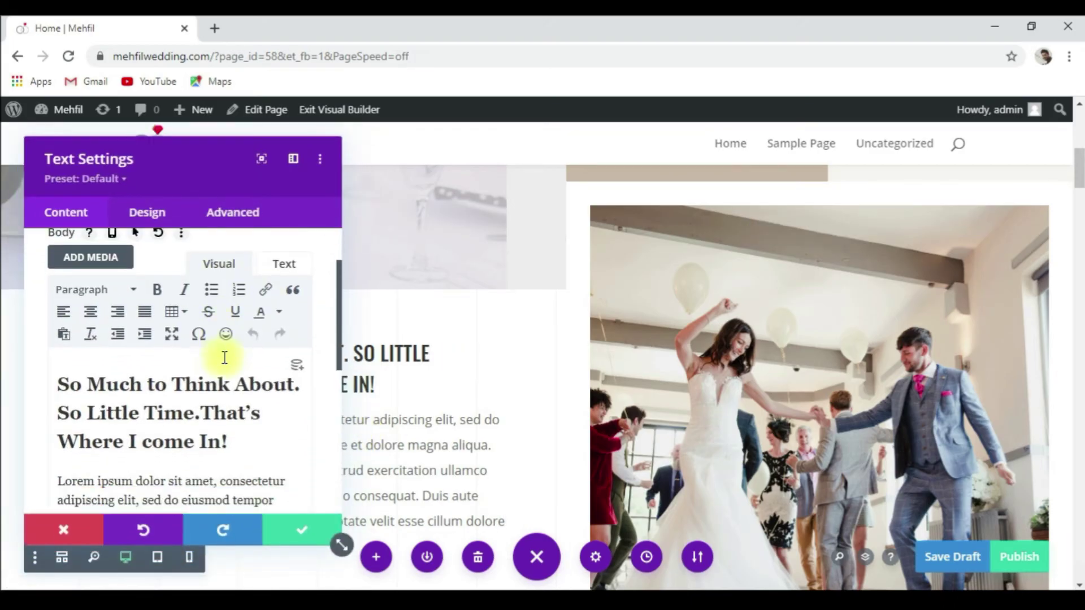
{"action": "left_click_drag", "start_coordinate": [234, 370], "coordinate": [35, 310]}
{"action": "key", "text": "BackSpace"}
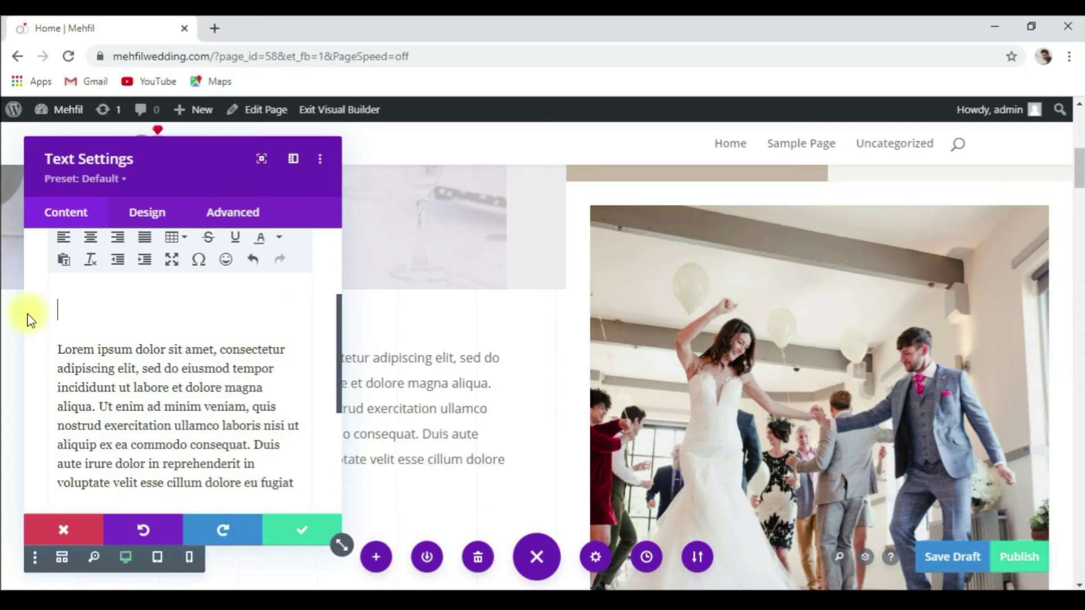
{"action": "type", "text": "What we do!"}
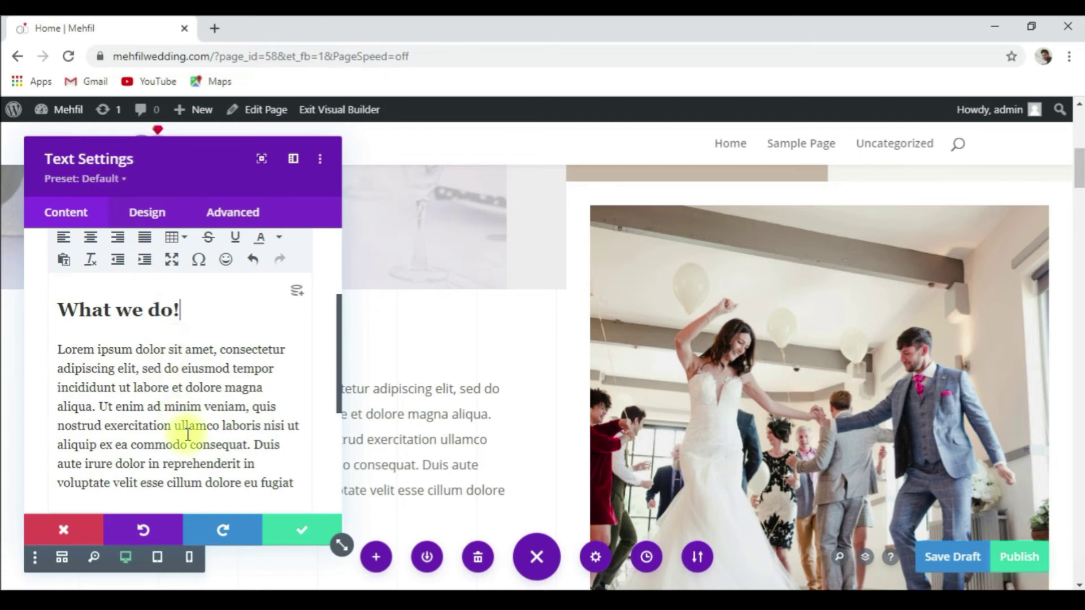
Delete the Lorem ipsum paragraph under the "What we do!" heading
{"action": "scroll", "coordinate": [197, 429], "scroll_direction": "down", "scroll_amount": 2}
{"action": "left_click_drag", "start_coordinate": [295, 403], "coordinate": [53, 271]}
{"action": "key", "text": "BackSpace"}
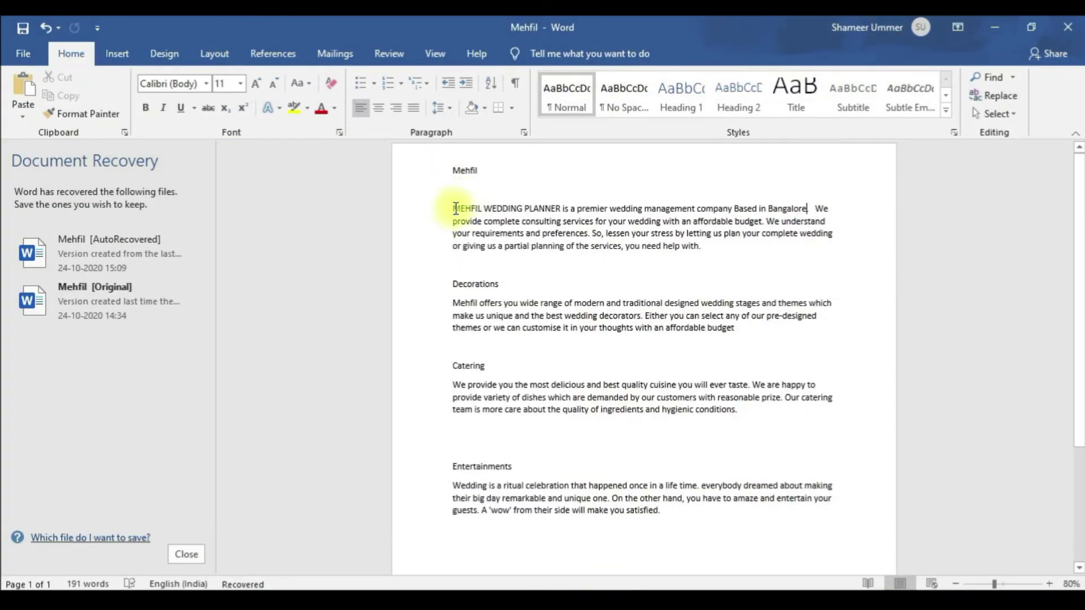
Switch to the Mehfil document in Word, copy the paragraph beginning "MEHFIL WEDDING PLANNER is a premier wedding management company", and return to the browser
{"action": "left_click_drag", "start_coordinate": [455, 209], "coordinate": [706, 250]}
{"action": "key", "text": "ctrl+c"}
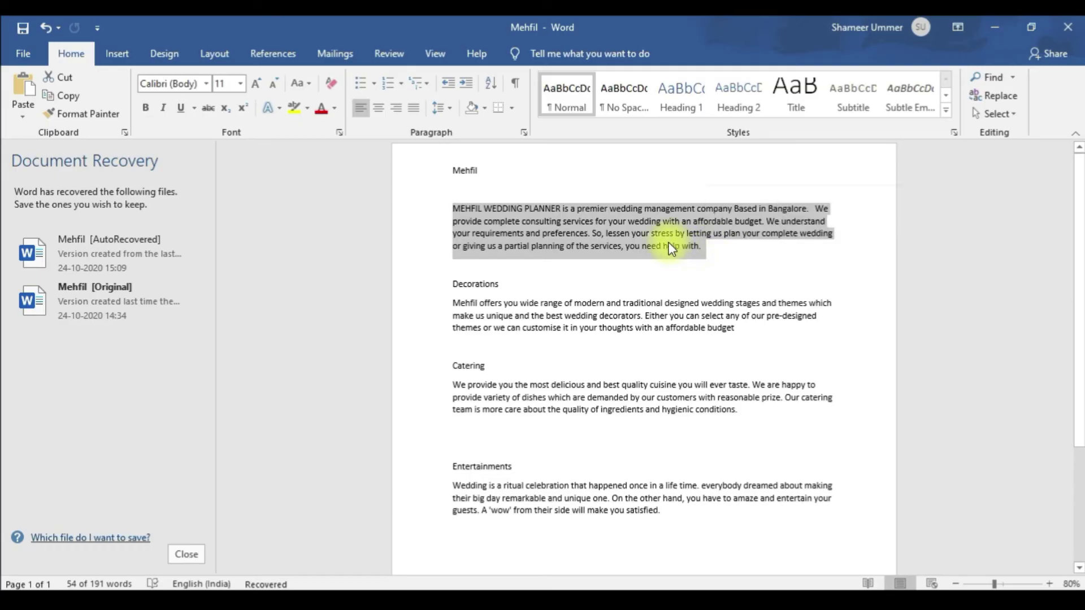
{"action": "right_click", "coordinate": [670, 240]}
{"action": "left_click", "coordinate": [706, 274]}
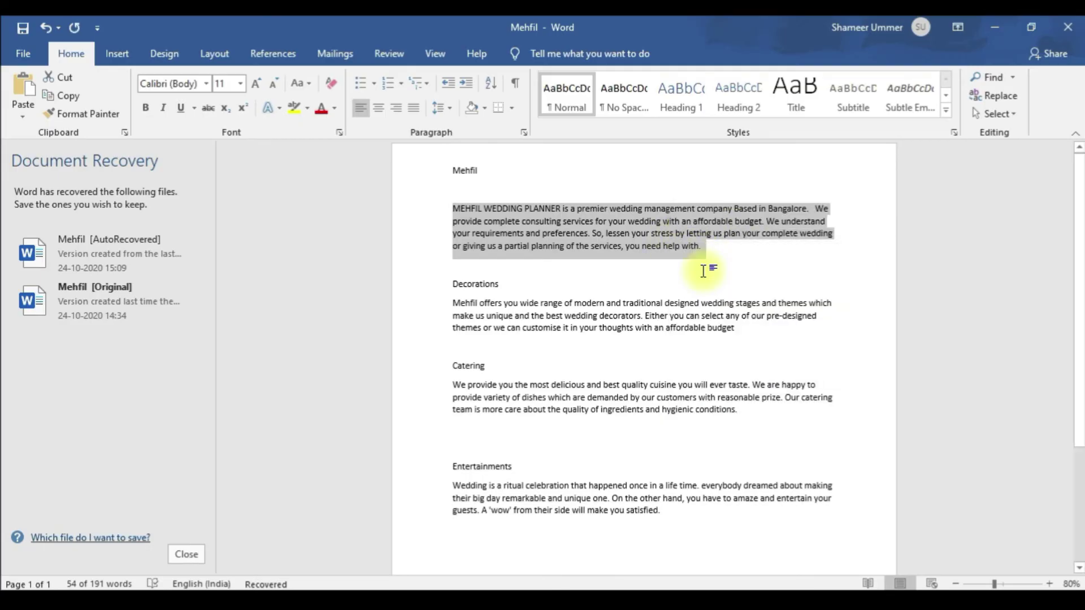
{"action": "left_click", "coordinate": [998, 27]}
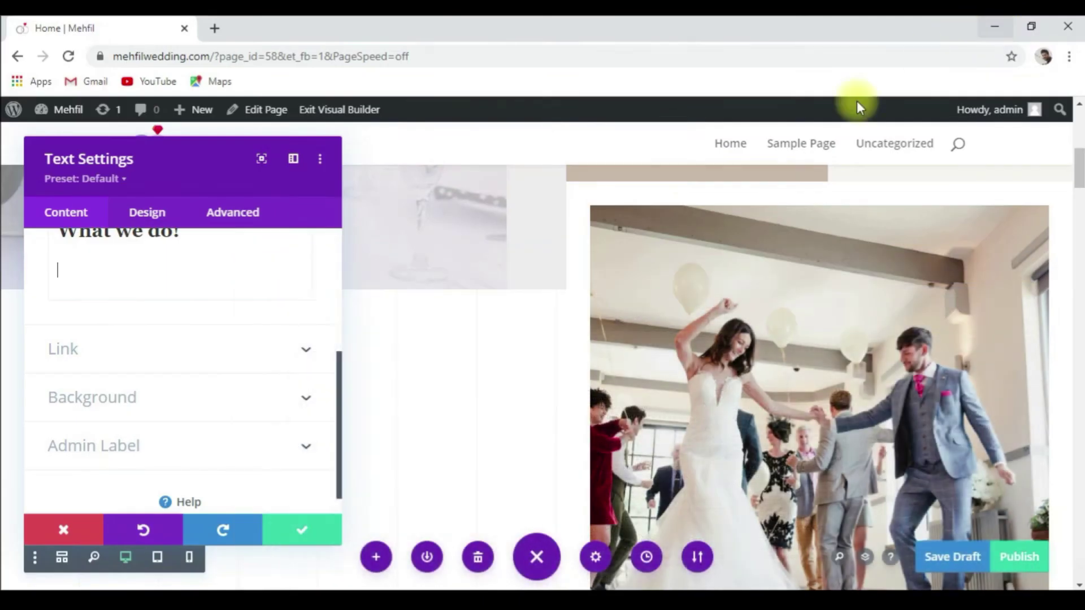
Paste the copied company description under the "What we do!" heading and save the text module's settings
{"action": "left_click", "coordinate": [84, 273]}
{"action": "key", "text": "ctrl+v"}
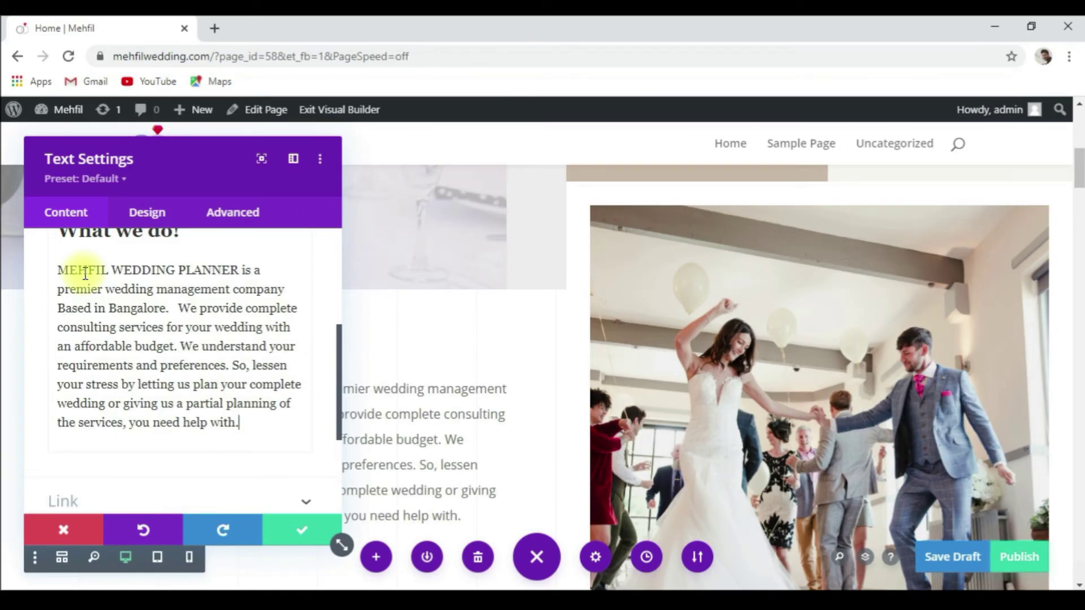
{"action": "left_click", "coordinate": [303, 536]}
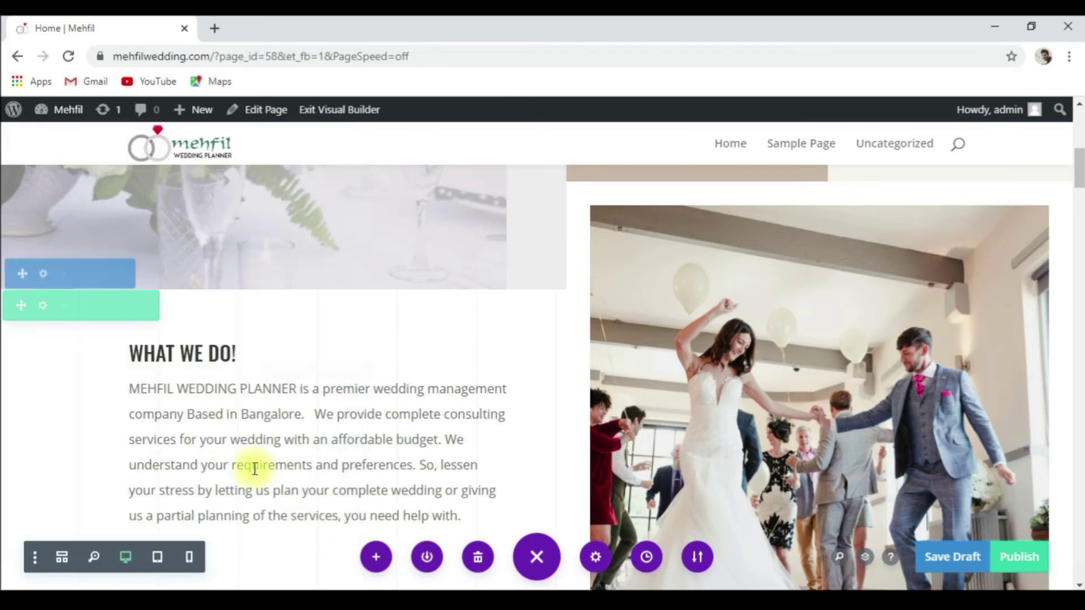
Look over the page from the hero area down to the "I Gotcha Covered!" section
{"action": "scroll", "coordinate": [486, 403], "scroll_direction": "up", "scroll_amount": 3}
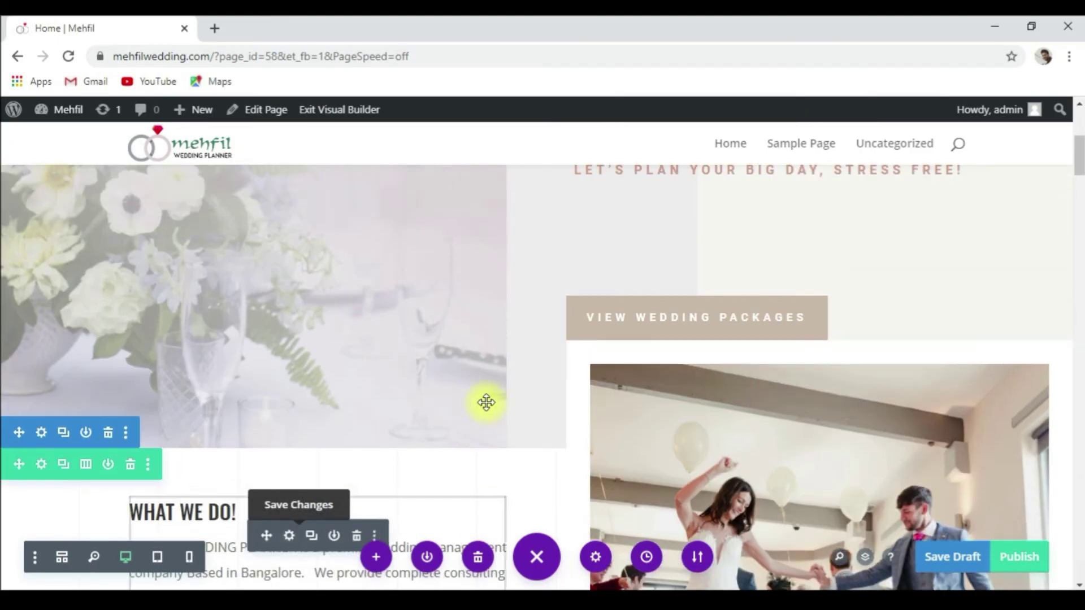
{"action": "scroll", "coordinate": [491, 403], "scroll_direction": "up", "scroll_amount": 3}
{"action": "scroll", "coordinate": [494, 405], "scroll_direction": "down", "scroll_amount": 10}
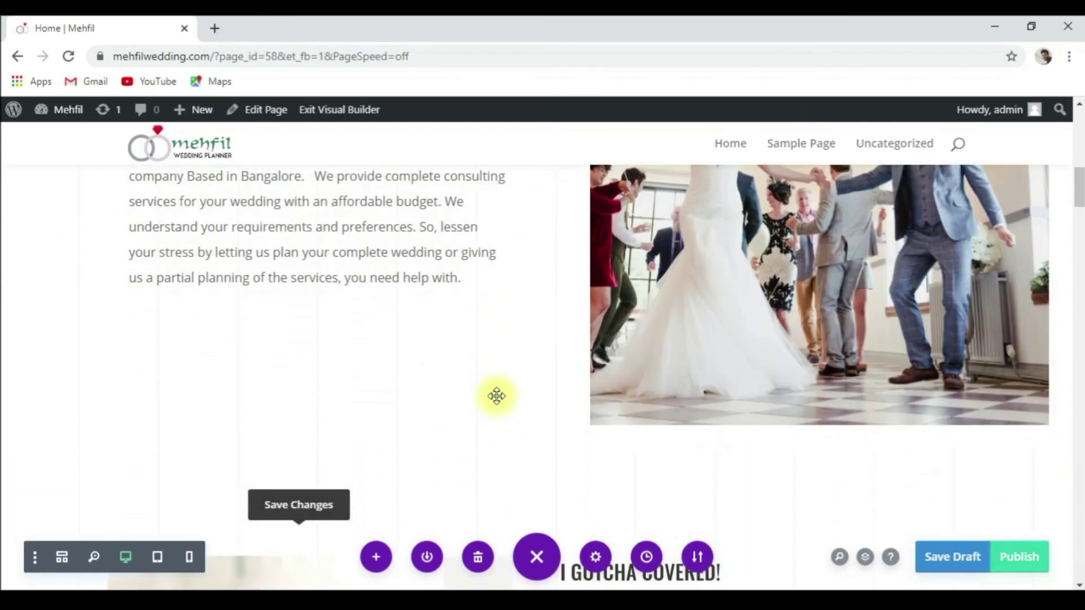
{"action": "scroll", "coordinate": [496, 396], "scroll_direction": "down", "scroll_amount": 6}
{"action": "scroll", "coordinate": [441, 369], "scroll_direction": "up", "scroll_amount": 2}
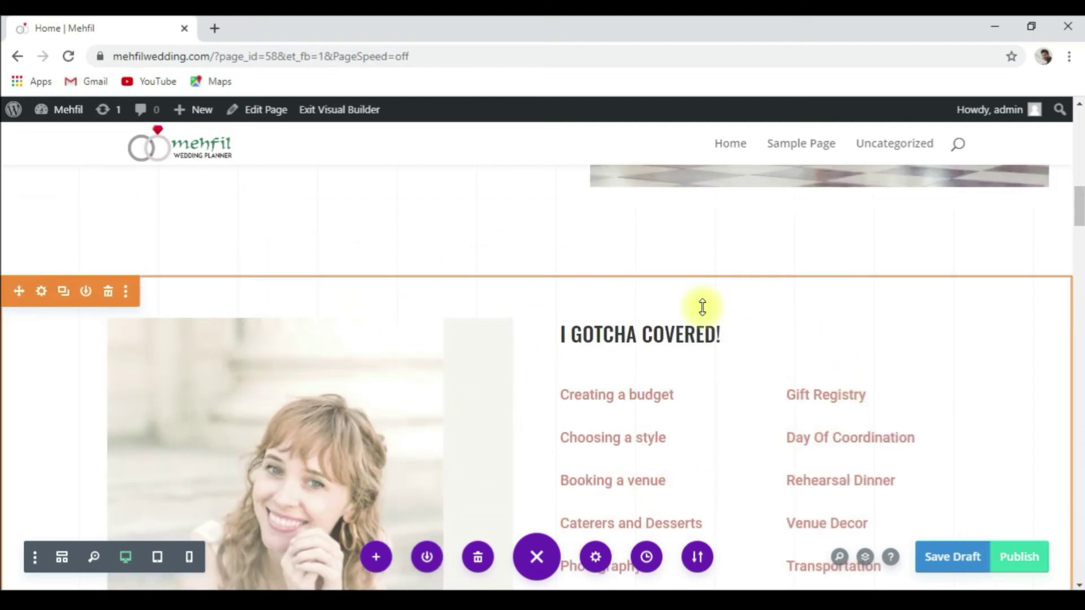
Delete the "I Gotcha Covered!" section with the portrait photo and the list of services
{"action": "scroll", "coordinate": [959, 353], "scroll_direction": "down", "scroll_amount": 3}
{"action": "scroll", "coordinate": [278, 399], "scroll_direction": "up", "scroll_amount": 3}
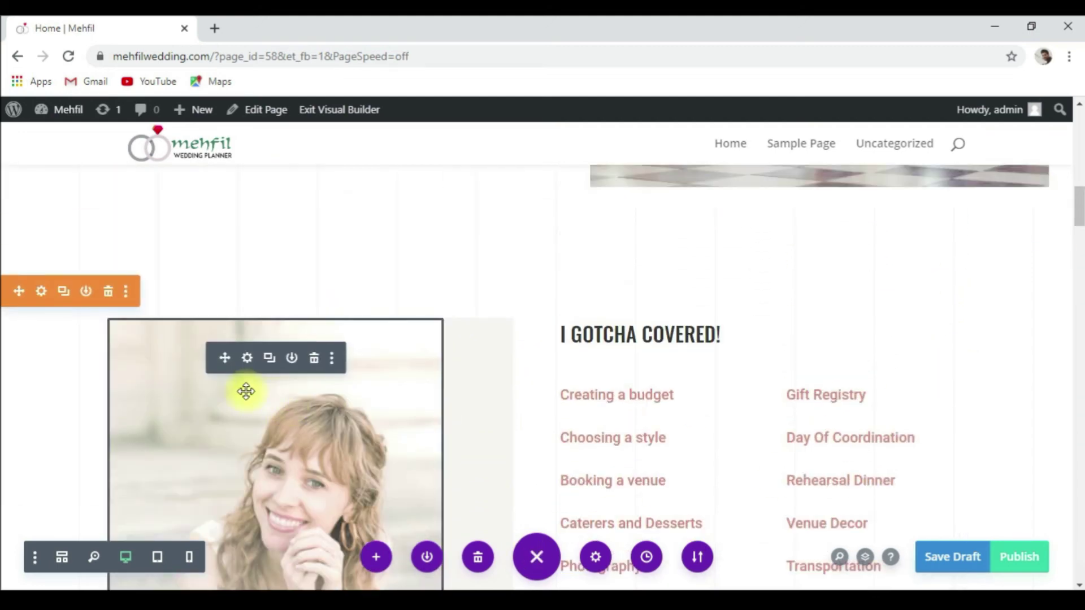
{"action": "left_click", "coordinate": [108, 292]}
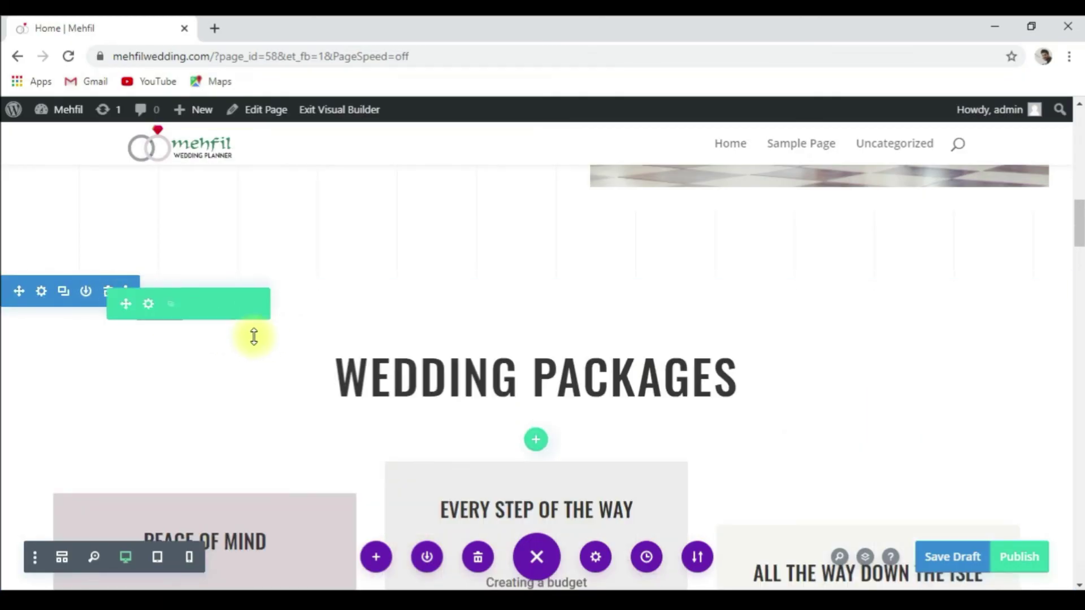
Change the text of the hero area's "View Wedding Packages" button to "CONTACT US" and save the button's settings
{"action": "scroll", "coordinate": [281, 343], "scroll_direction": "down", "scroll_amount": 5}
{"action": "scroll", "coordinate": [276, 339], "scroll_direction": "down", "scroll_amount": 12}
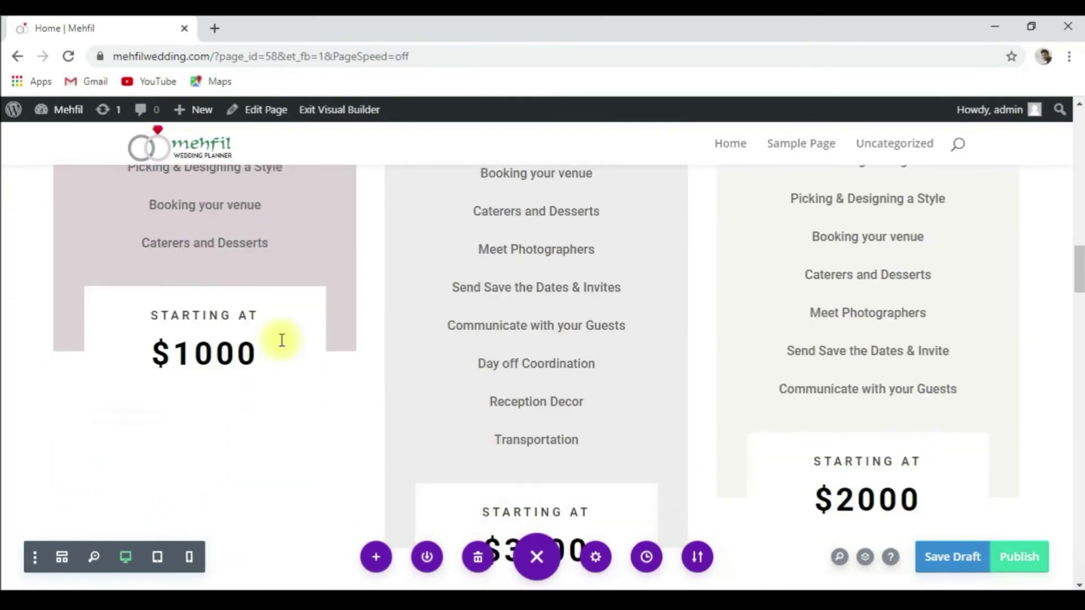
{"action": "scroll", "coordinate": [267, 338], "scroll_direction": "up", "scroll_amount": 5}
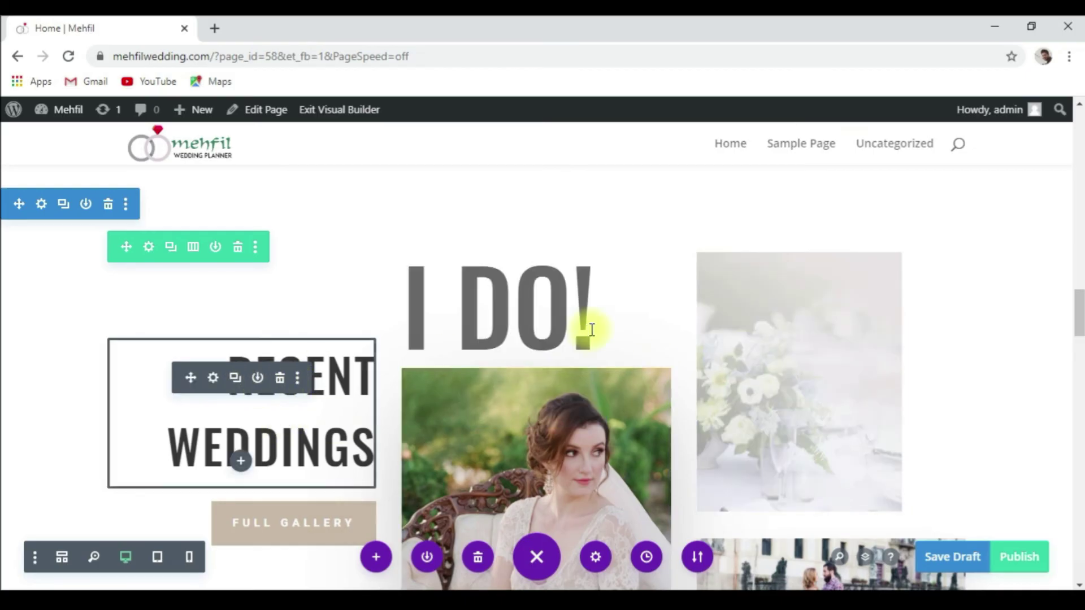
{"action": "scroll", "coordinate": [582, 326], "scroll_direction": "up", "scroll_amount": 8}
{"action": "scroll", "coordinate": [594, 328], "scroll_direction": "up", "scroll_amount": 10}
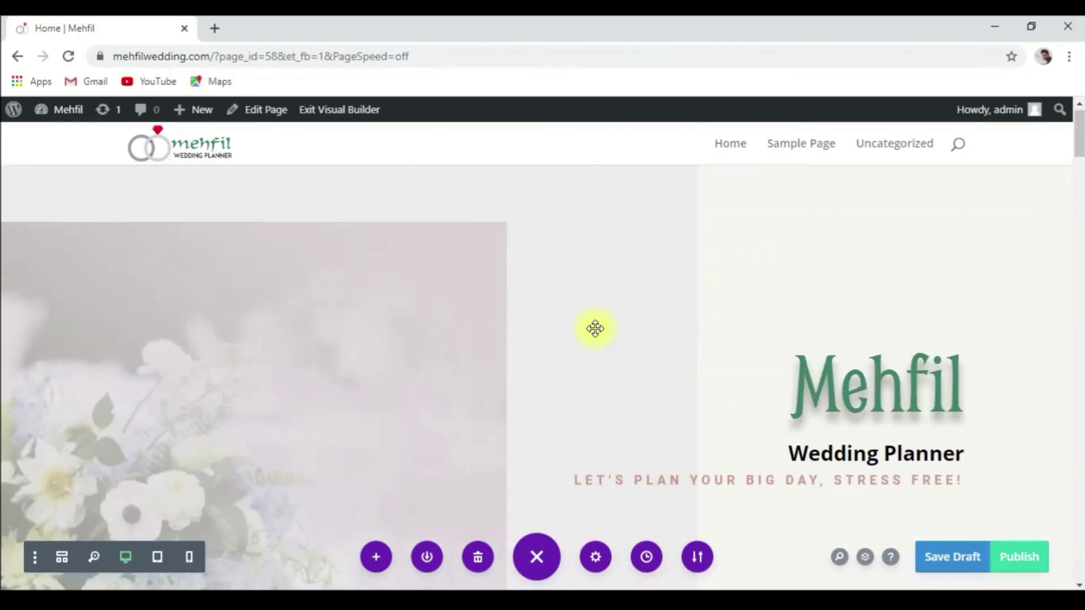
{"action": "scroll", "coordinate": [603, 347], "scroll_direction": "down", "scroll_amount": 4}
{"action": "mouse_move", "coordinate": [715, 249]}
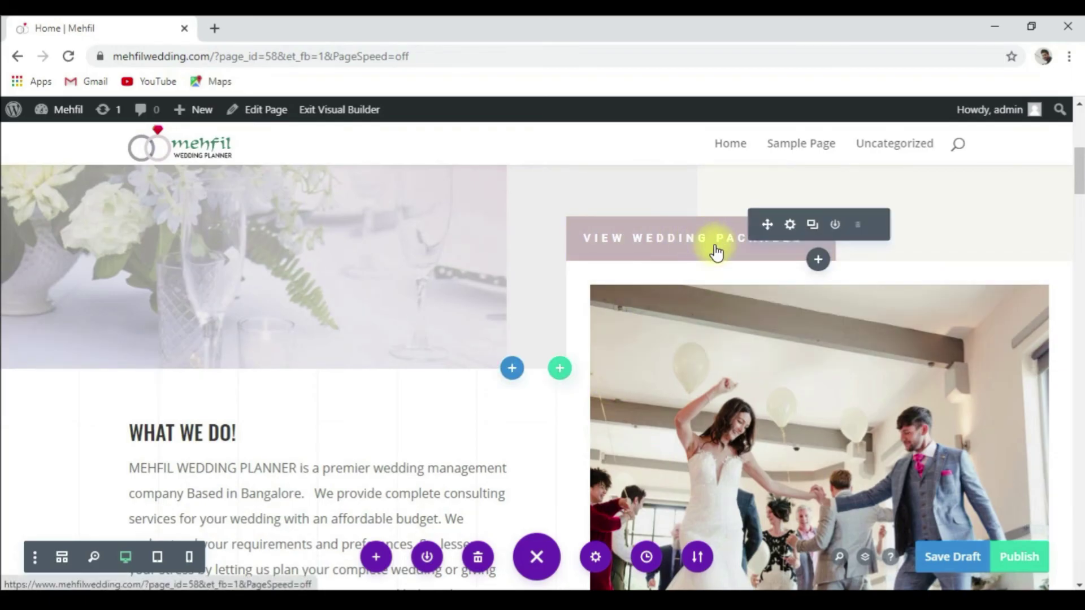
{"action": "left_click", "coordinate": [788, 226]}
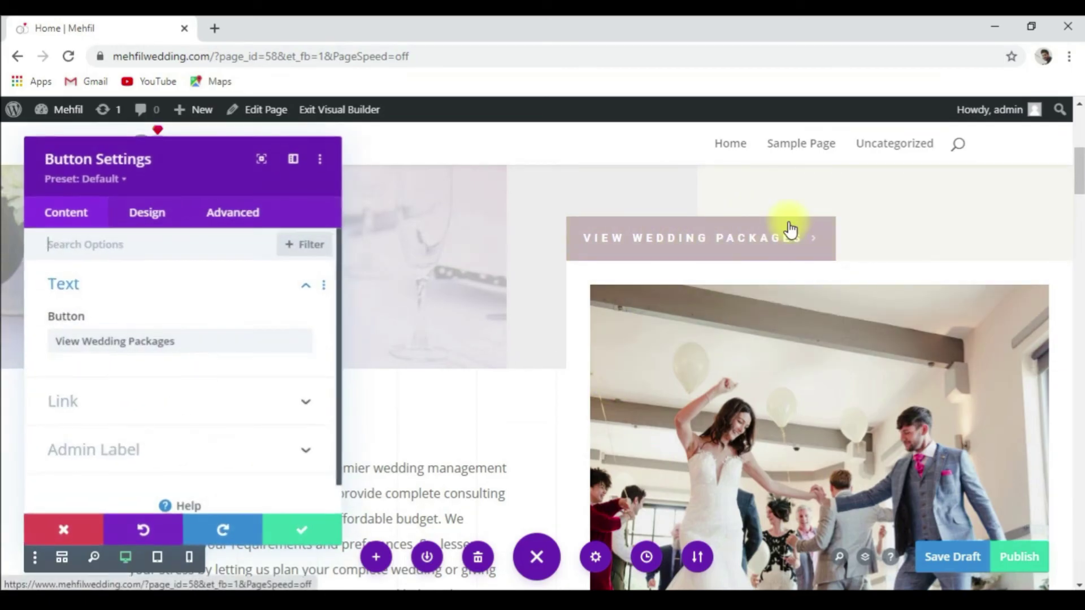
{"action": "triple_click", "coordinate": [142, 350]}
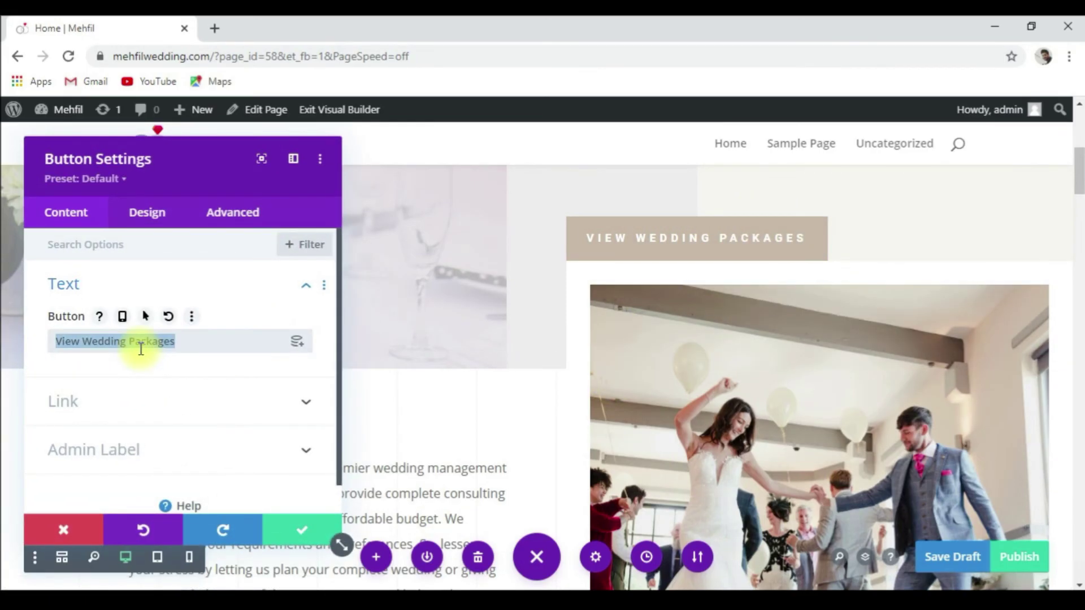
{"action": "key", "text": "BackSpace"}
{"action": "type", "text": "c"}
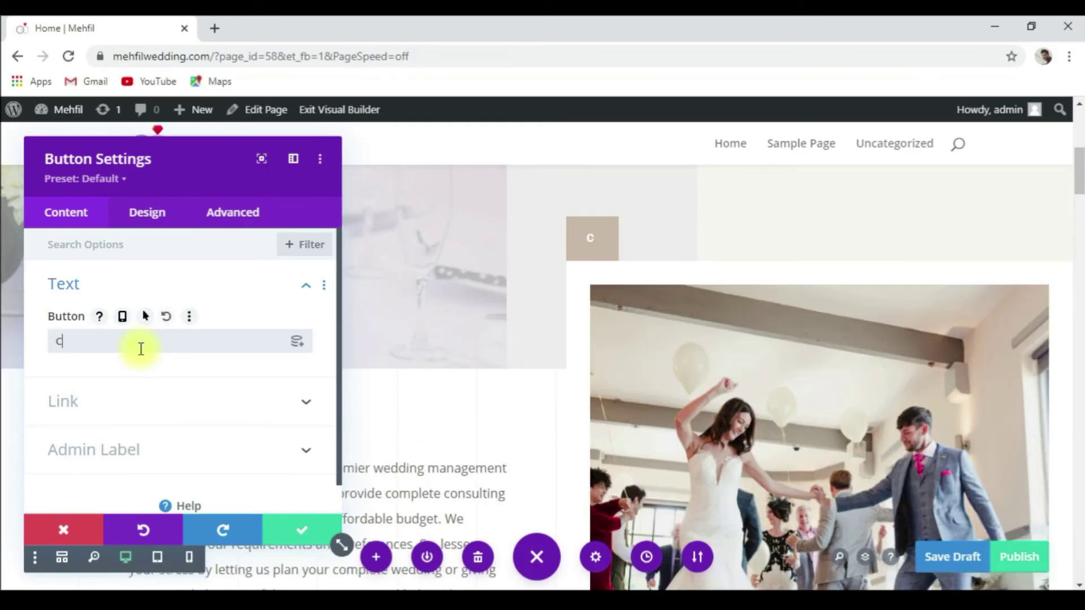
{"action": "key", "text": "BackSpace"}
{"action": "key", "text": "BackSpace"}
{"action": "type", "text": "CONTACT US"}
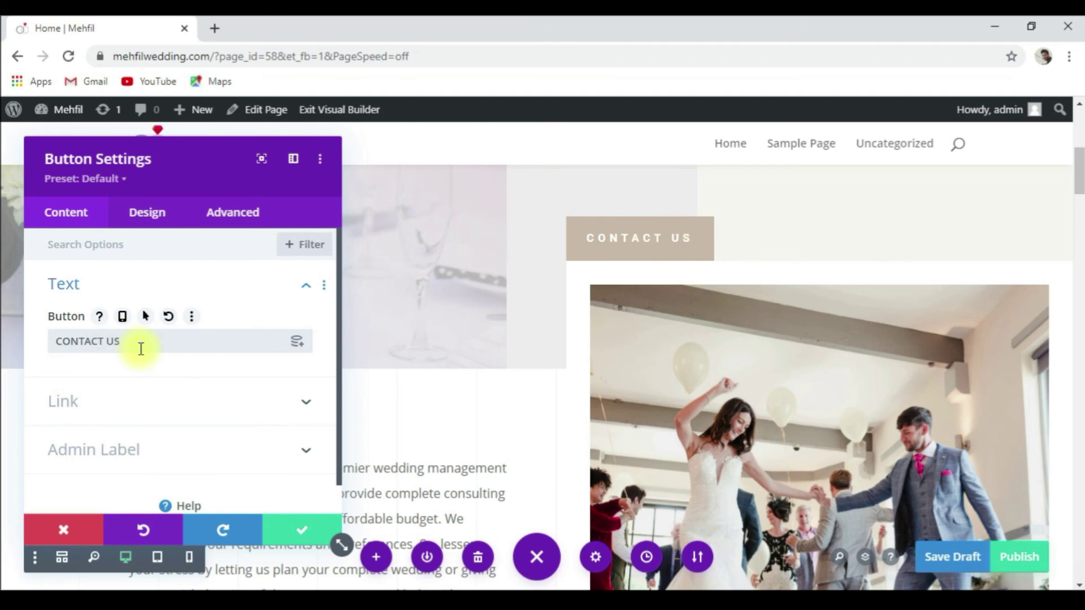
{"action": "left_click", "coordinate": [284, 527]}
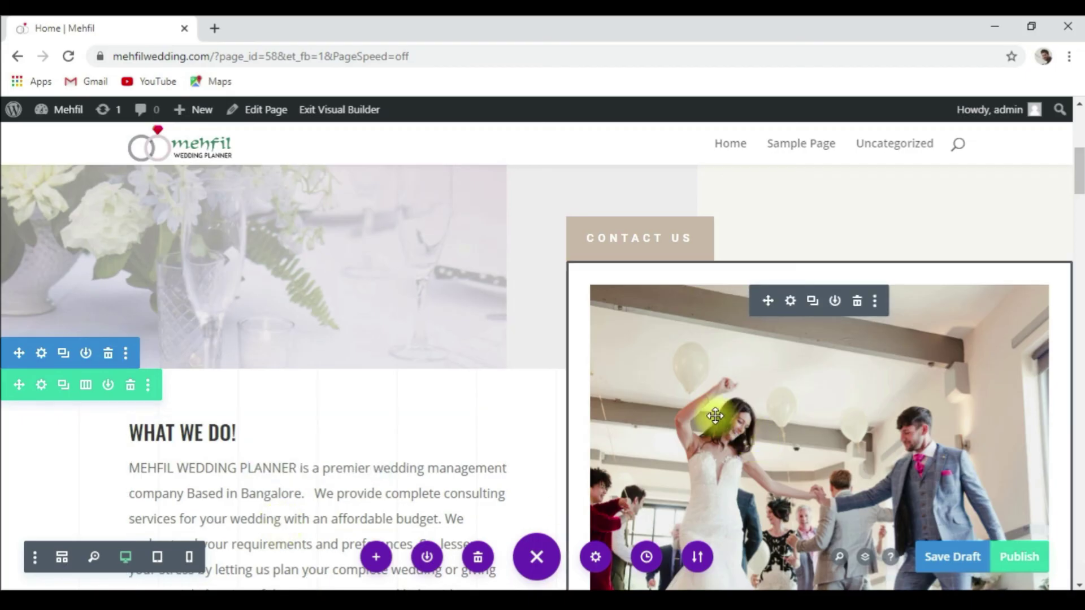
Check the hero area and the "What we do!" section, and publish the Home page
{"action": "scroll", "coordinate": [716, 416], "scroll_direction": "up", "scroll_amount": 3}
{"action": "scroll", "coordinate": [716, 415], "scroll_direction": "up", "scroll_amount": 3}
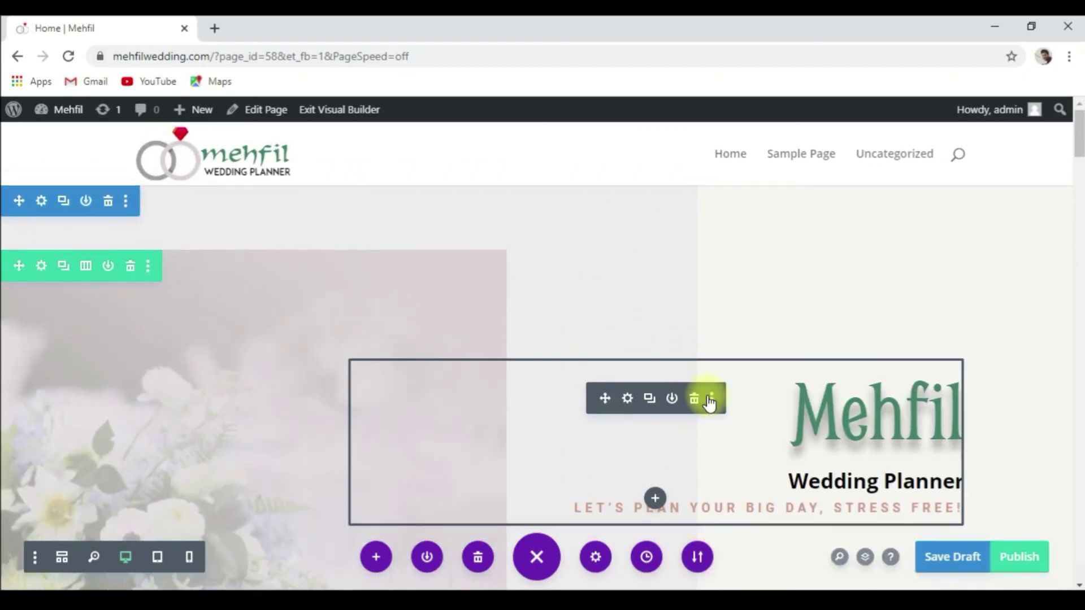
{"action": "scroll", "coordinate": [712, 398], "scroll_direction": "down", "scroll_amount": 10}
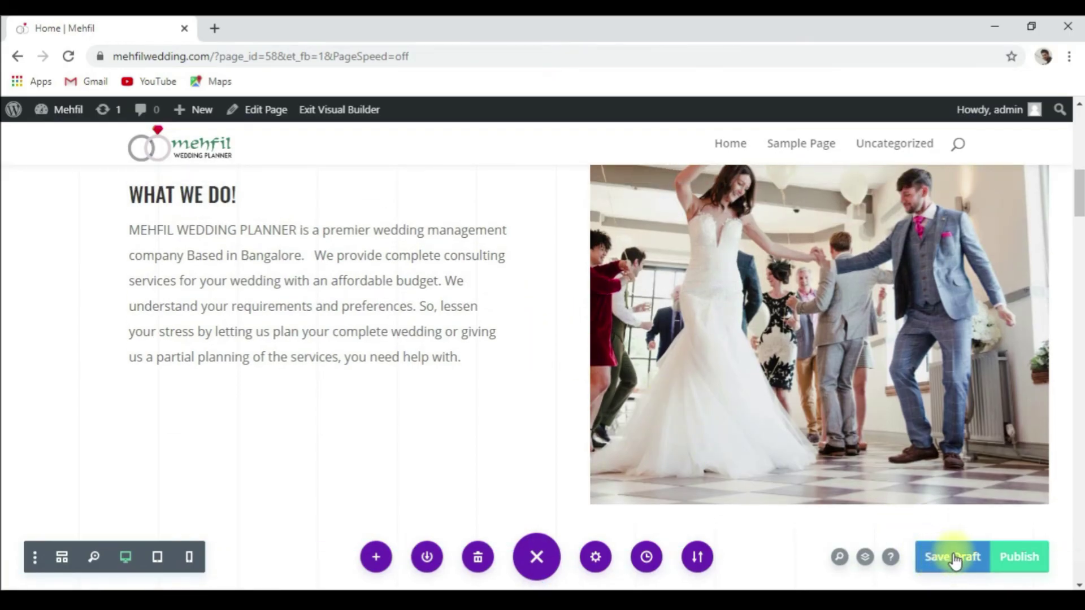
{"action": "left_click", "coordinate": [1016, 554]}
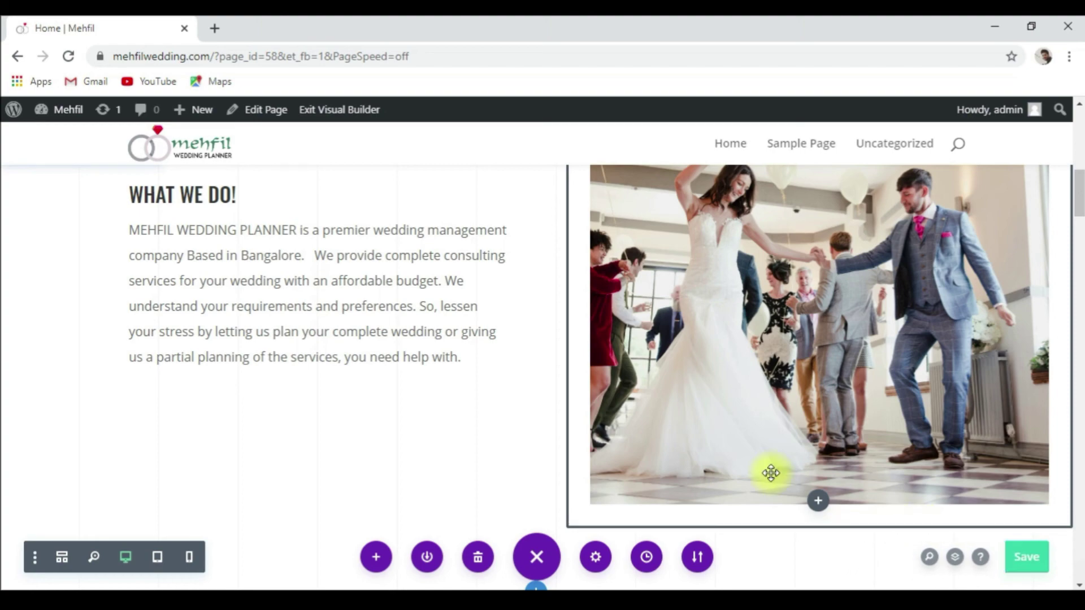
Go to the list of all pages in the WordPress admin and open the Home page for editing with Divi
{"action": "scroll", "coordinate": [770, 473], "scroll_direction": "up", "scroll_amount": 10}
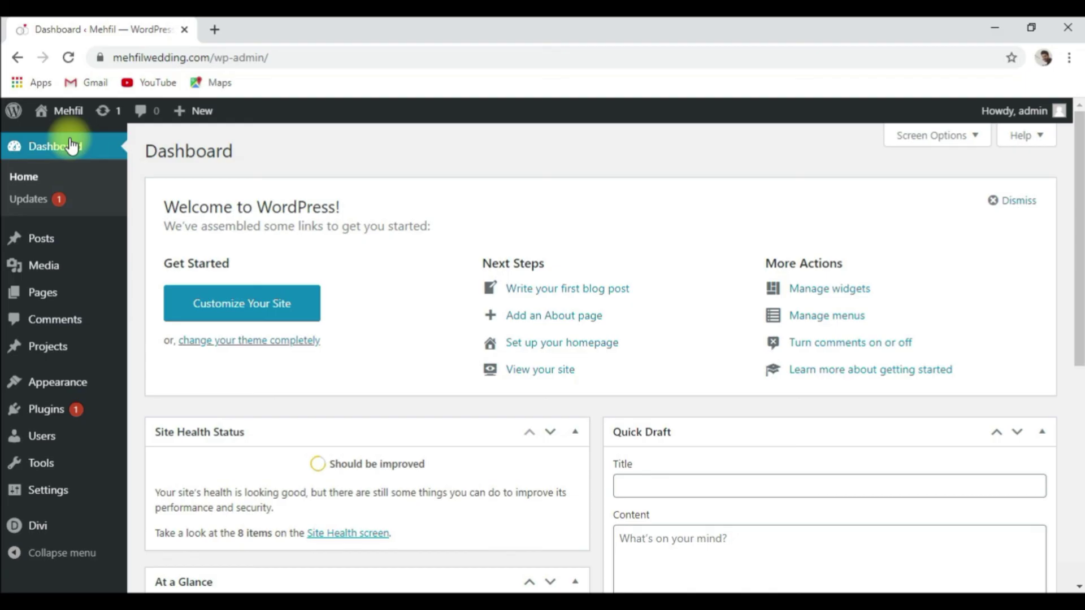
{"action": "mouse_move", "coordinate": [48, 294]}
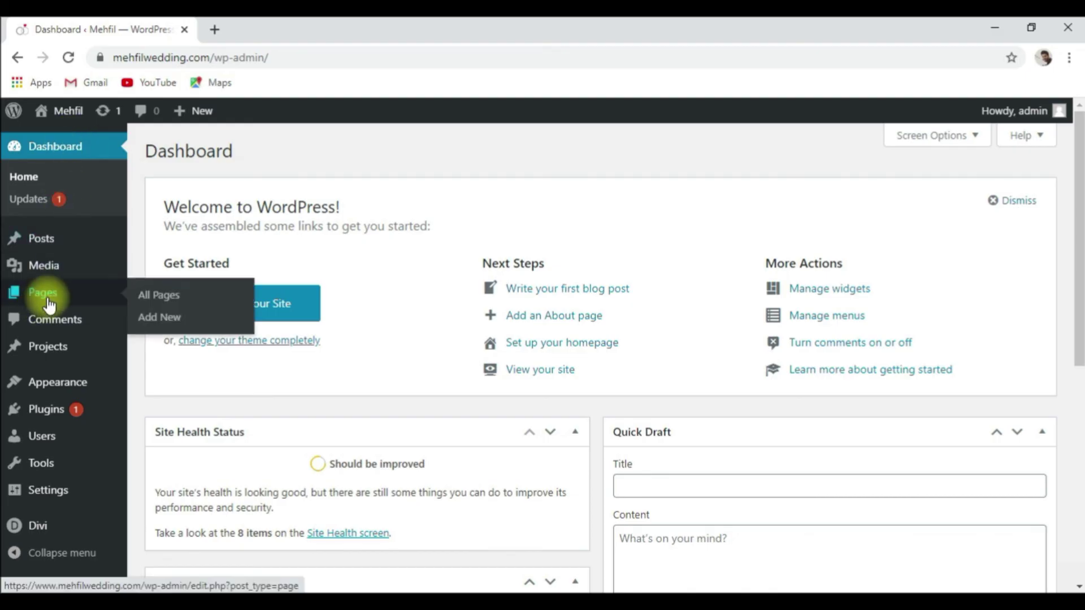
{"action": "left_click", "coordinate": [172, 299]}
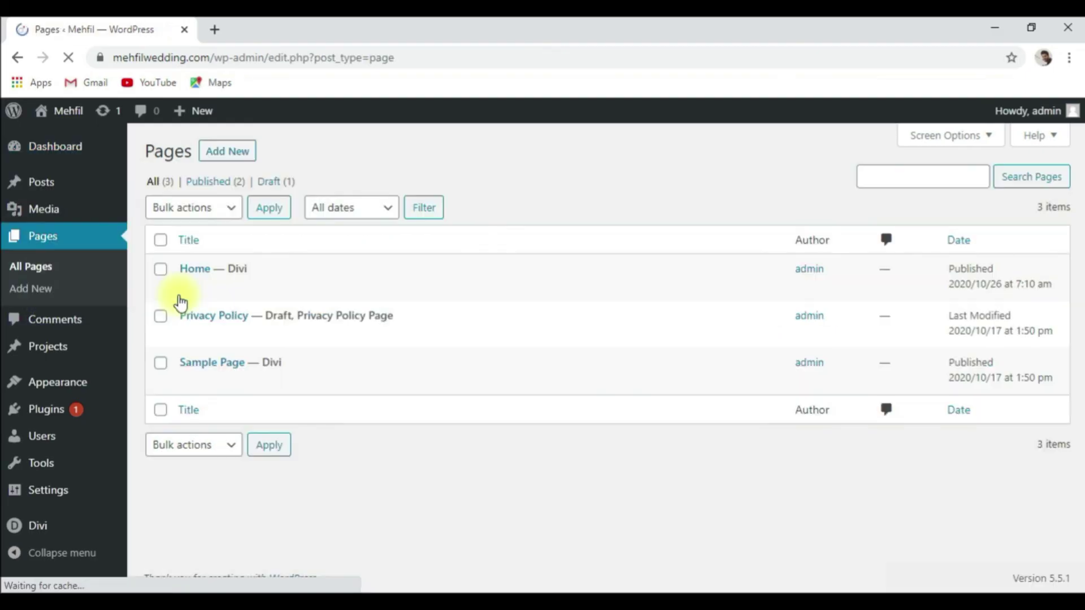
{"action": "mouse_move", "coordinate": [201, 277]}
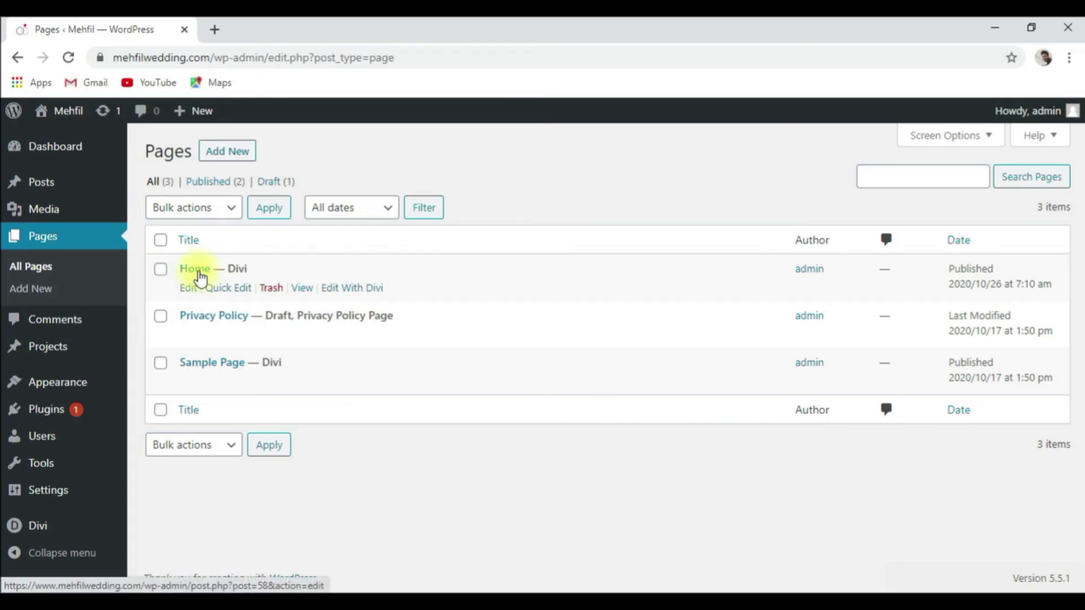
{"action": "left_click", "coordinate": [356, 291]}
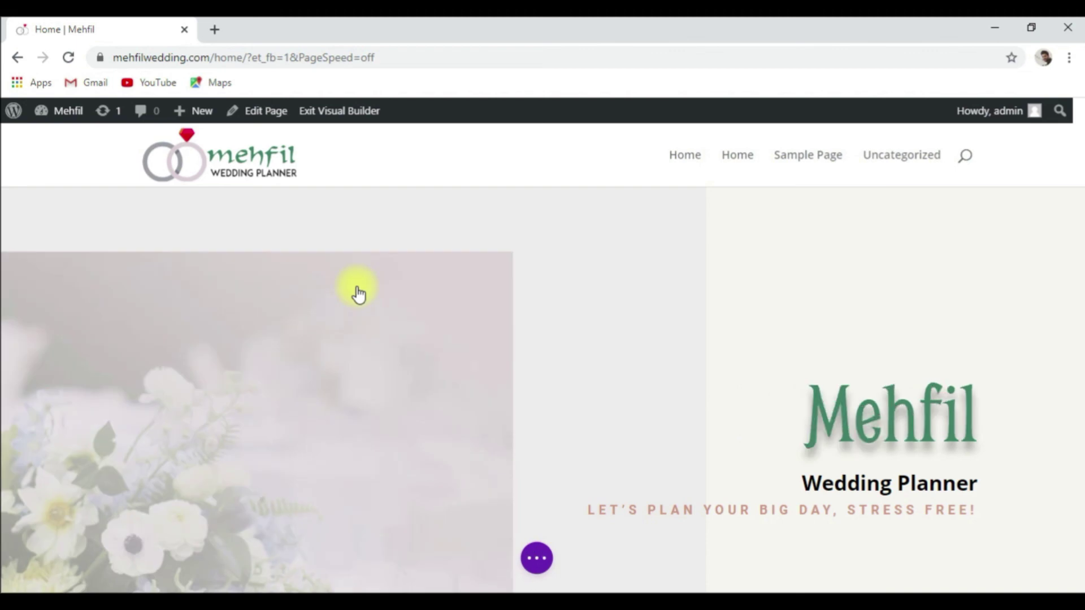
Look over the Home page's hero area and "What we do!" section, and return to the WordPress dashboard
{"action": "mouse_move", "coordinate": [591, 382]}
{"action": "scroll", "coordinate": [616, 390], "scroll_direction": "down", "scroll_amount": 7}
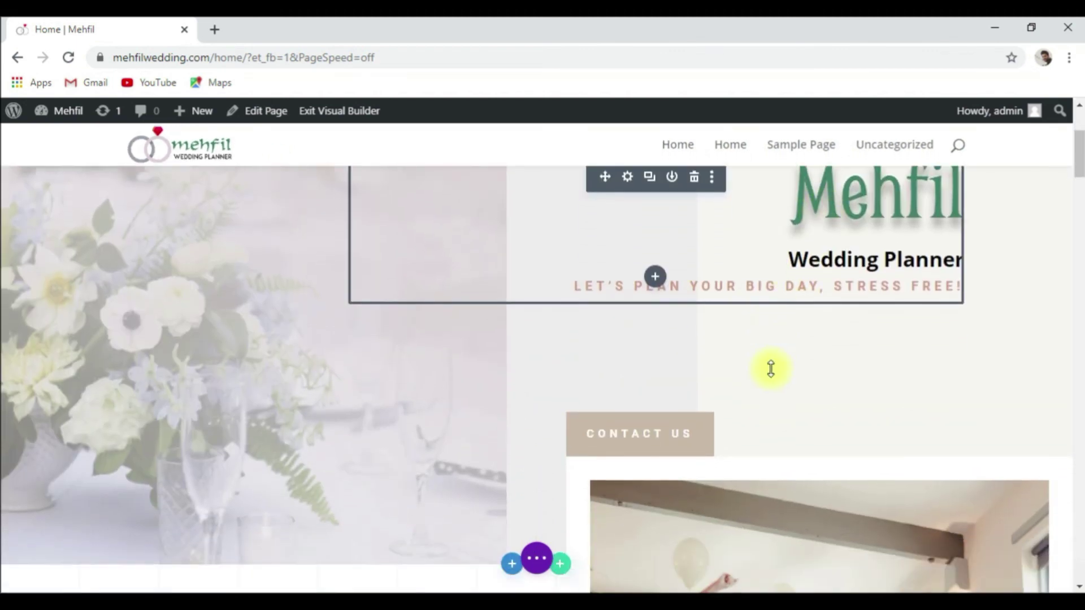
{"action": "scroll", "coordinate": [702, 350], "scroll_direction": "down", "scroll_amount": 3}
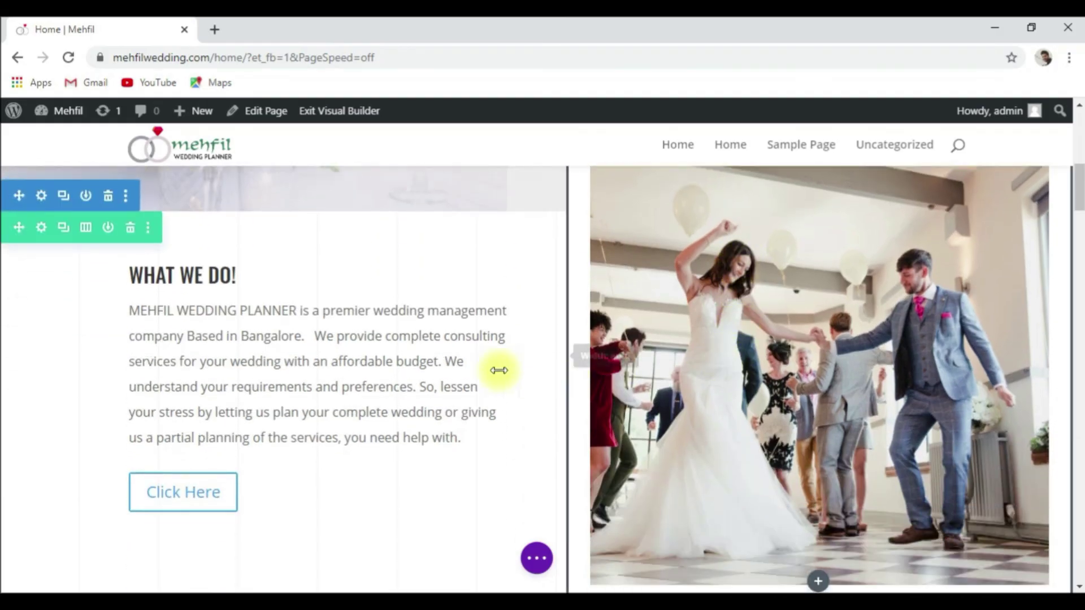
{"action": "mouse_move", "coordinate": [191, 296]}
{"action": "scroll", "coordinate": [527, 271], "scroll_direction": "up", "scroll_amount": 10}
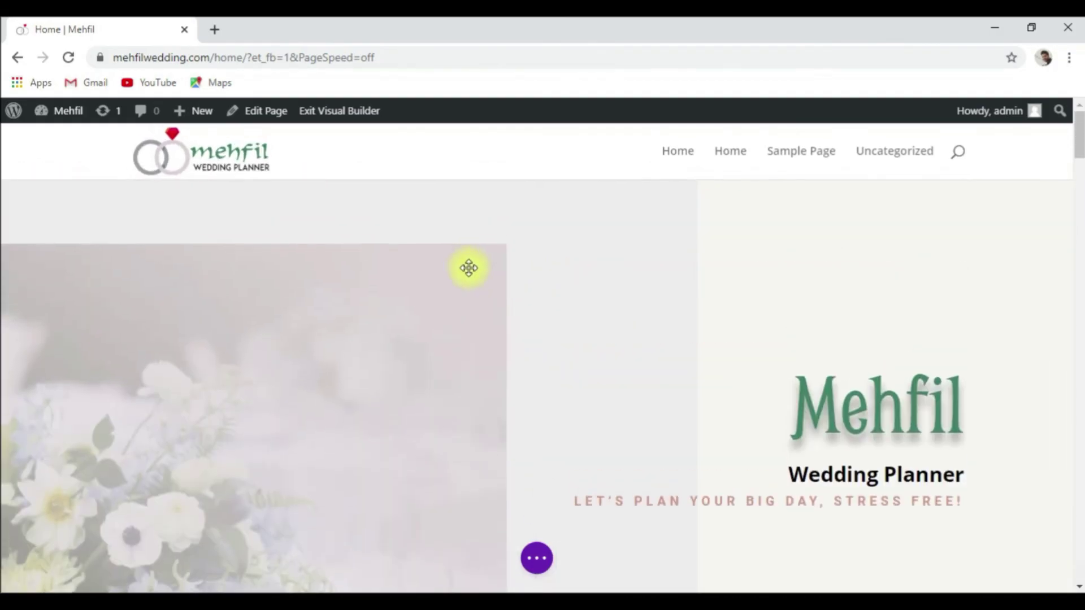
{"action": "mouse_move", "coordinate": [48, 113]}
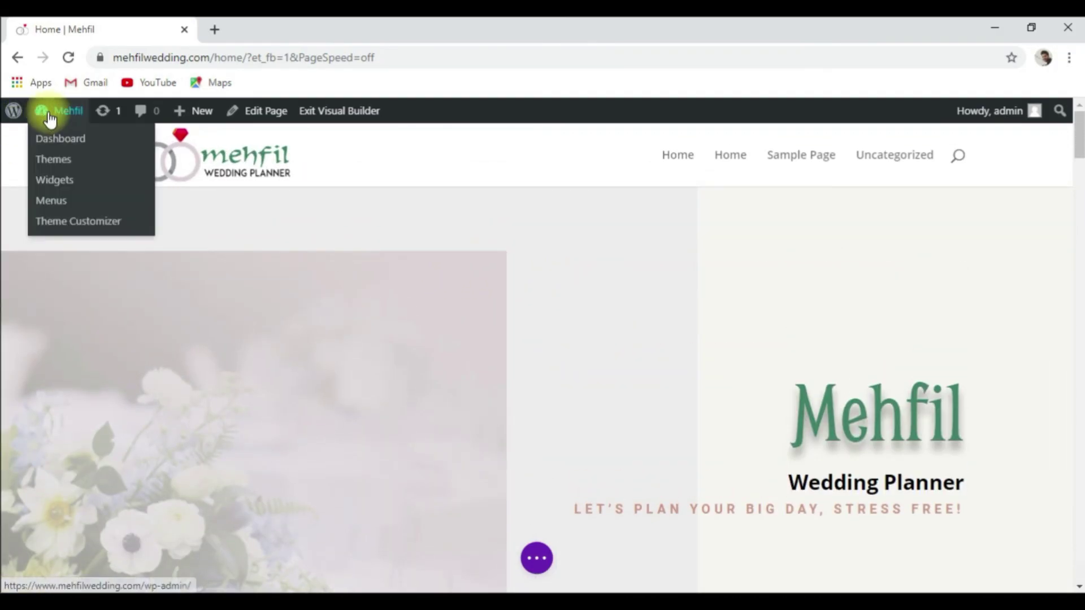
{"action": "left_click", "coordinate": [65, 113]}
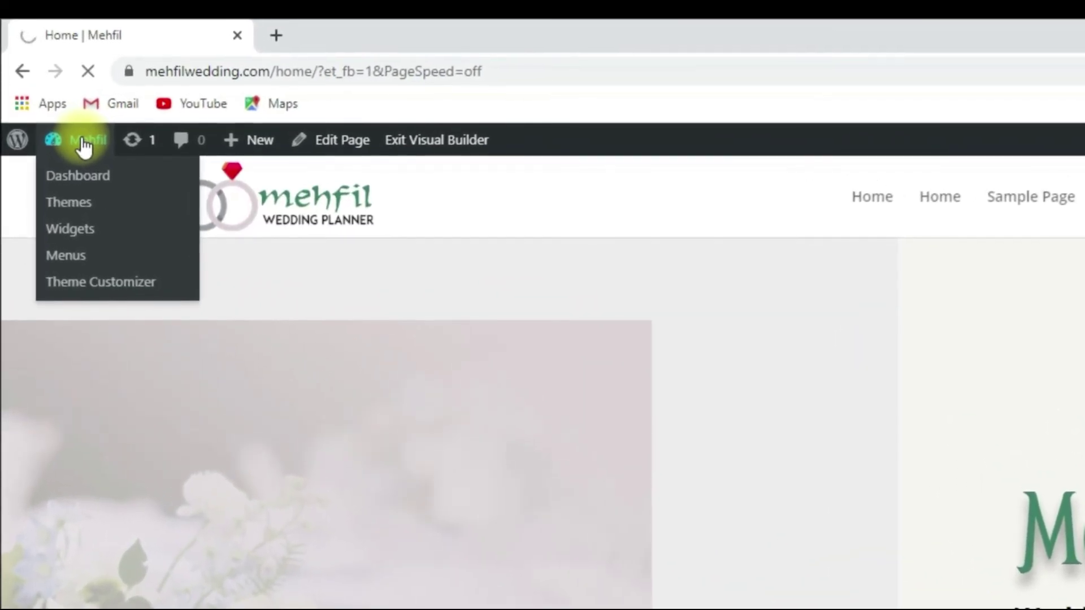